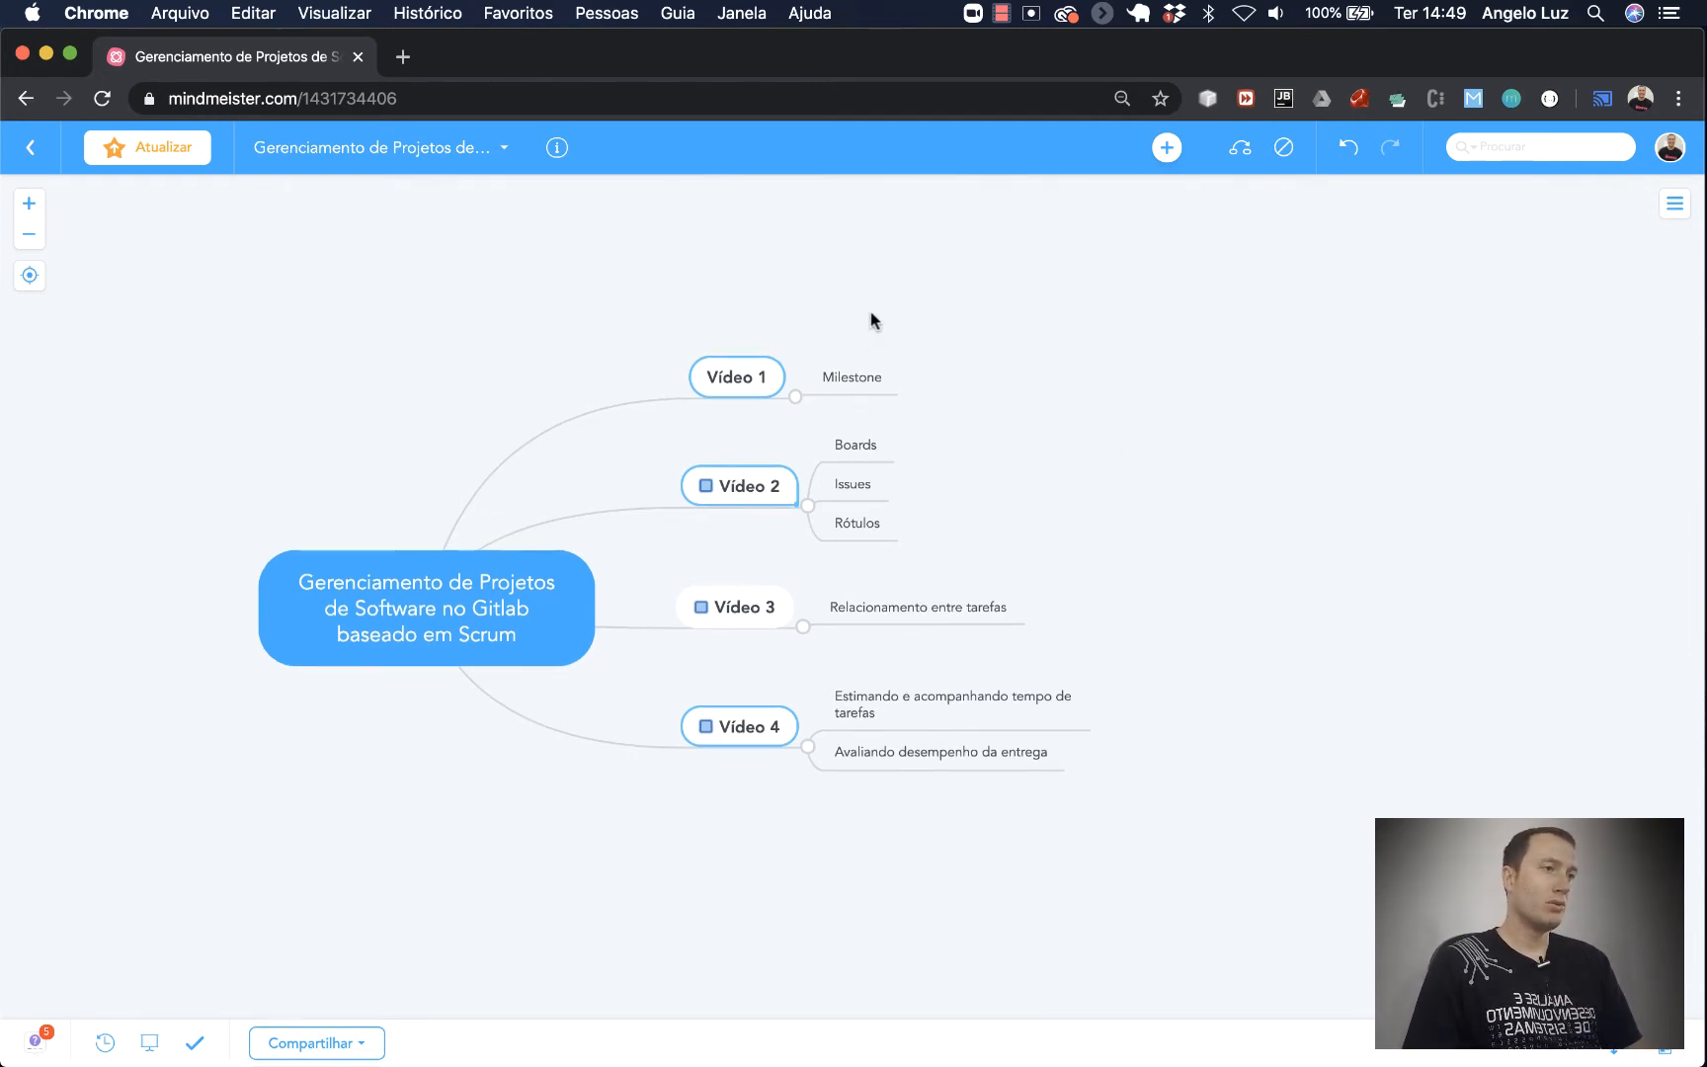
Switch to the GitLab projects dashboard and dismiss both meeting reminder notifications
key(ctrl+Left)
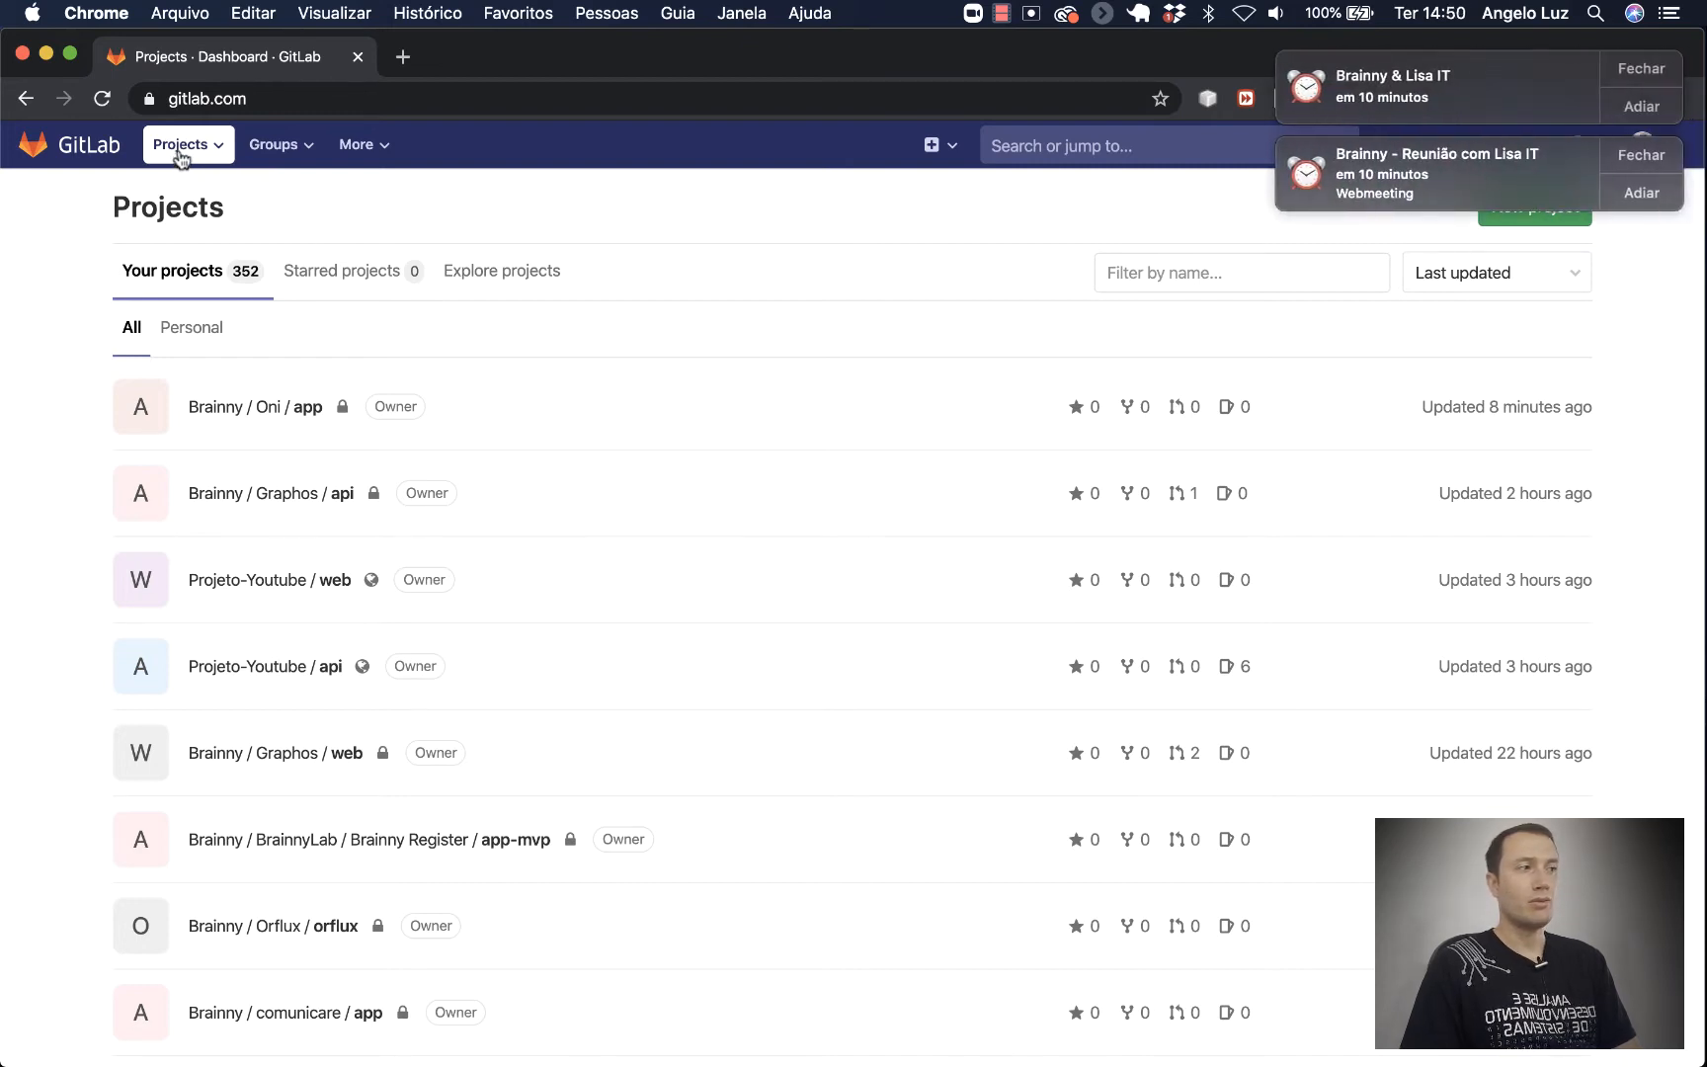
click(1630, 71)
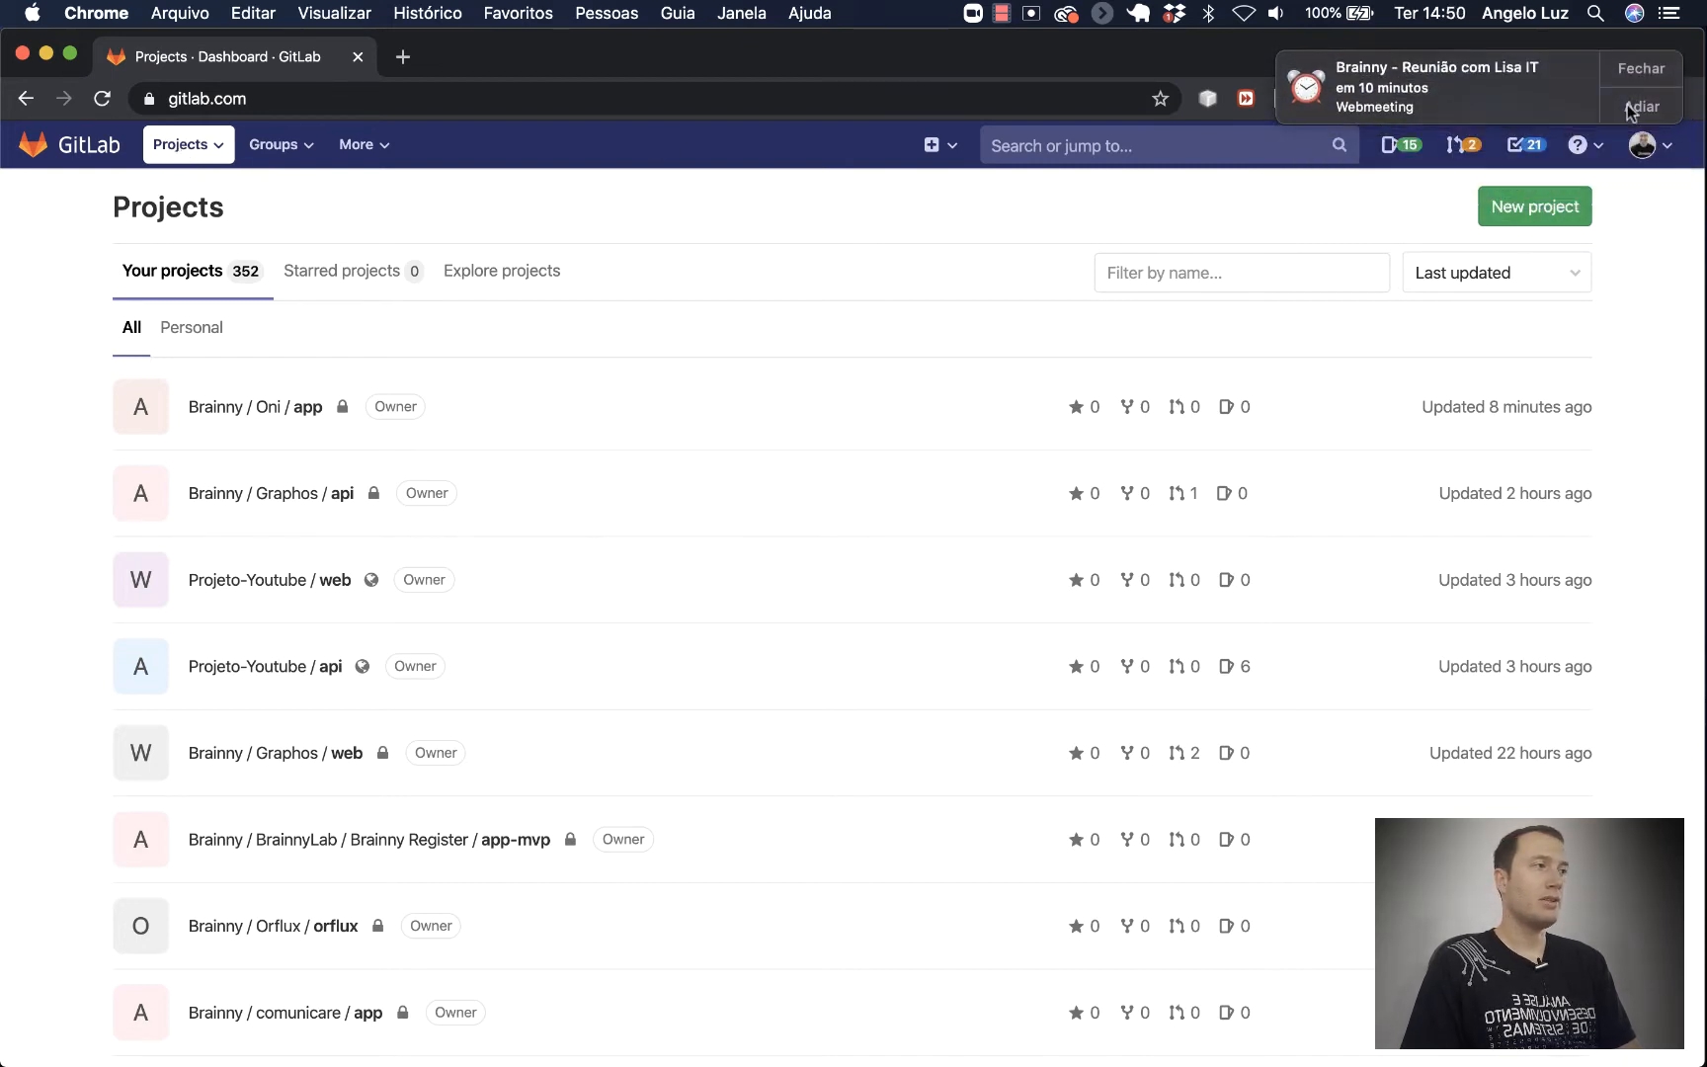
click(1640, 69)
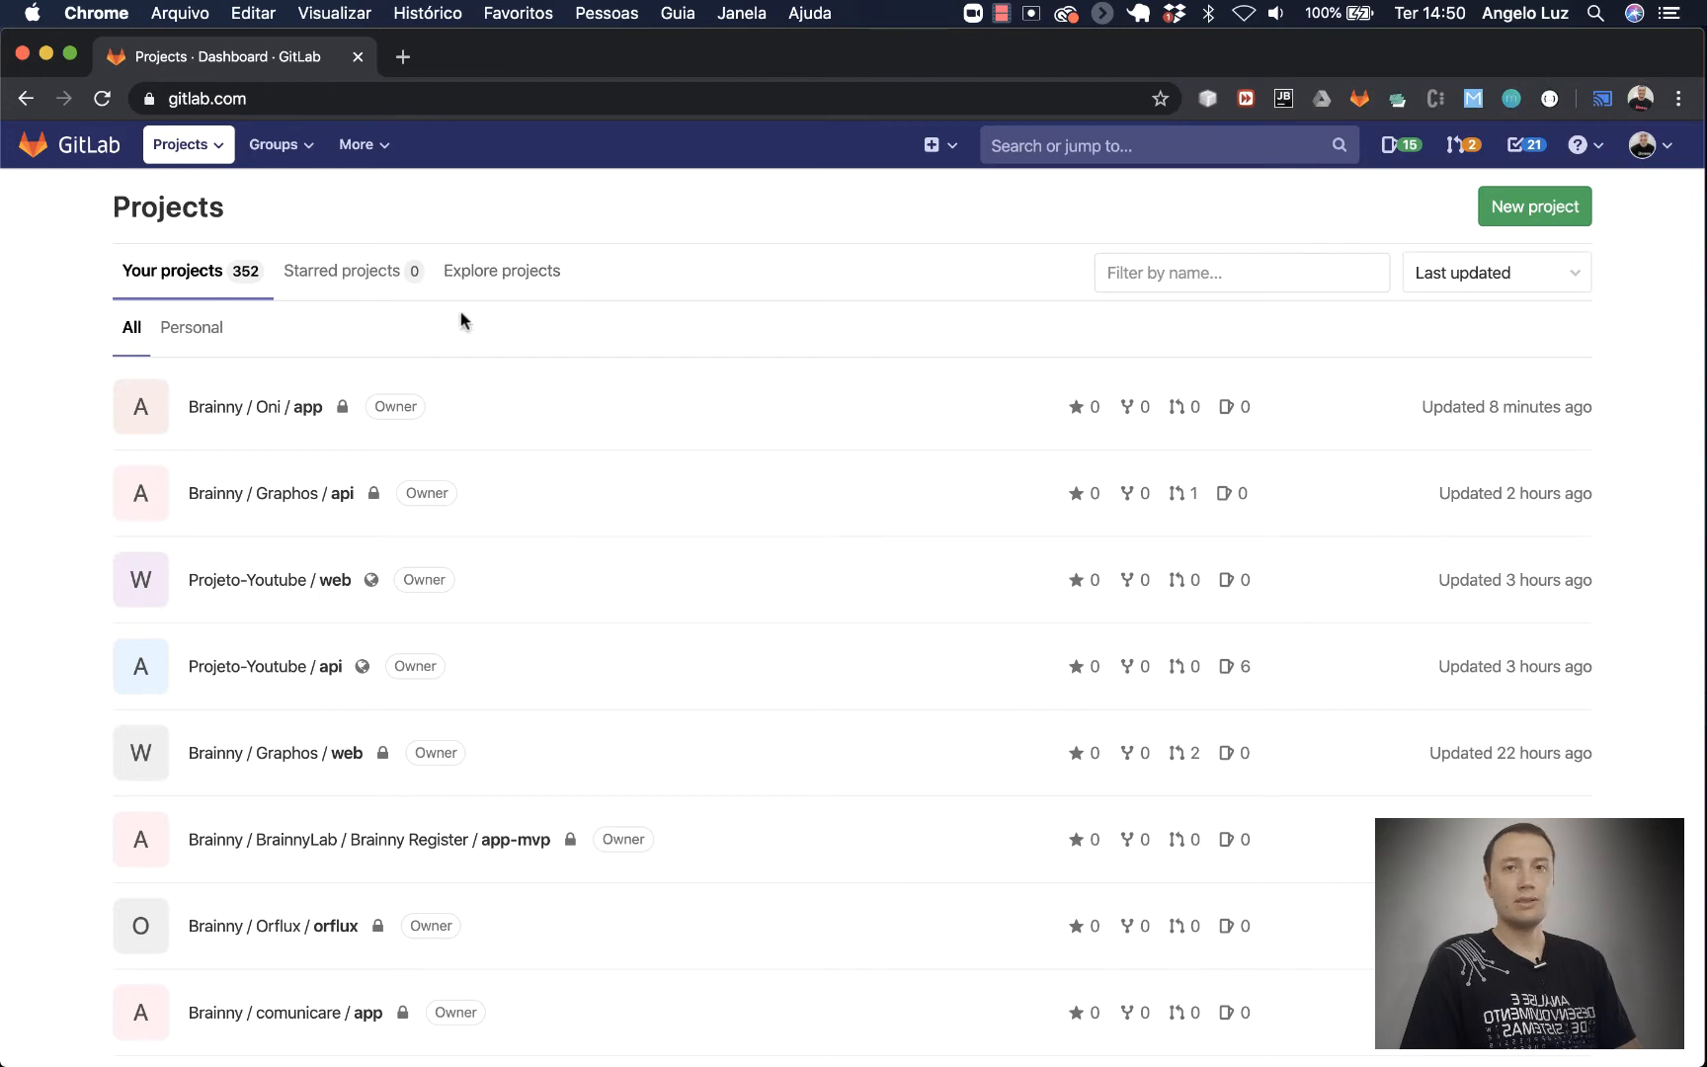
Open the overview of your own GitLab groups
click(285, 146)
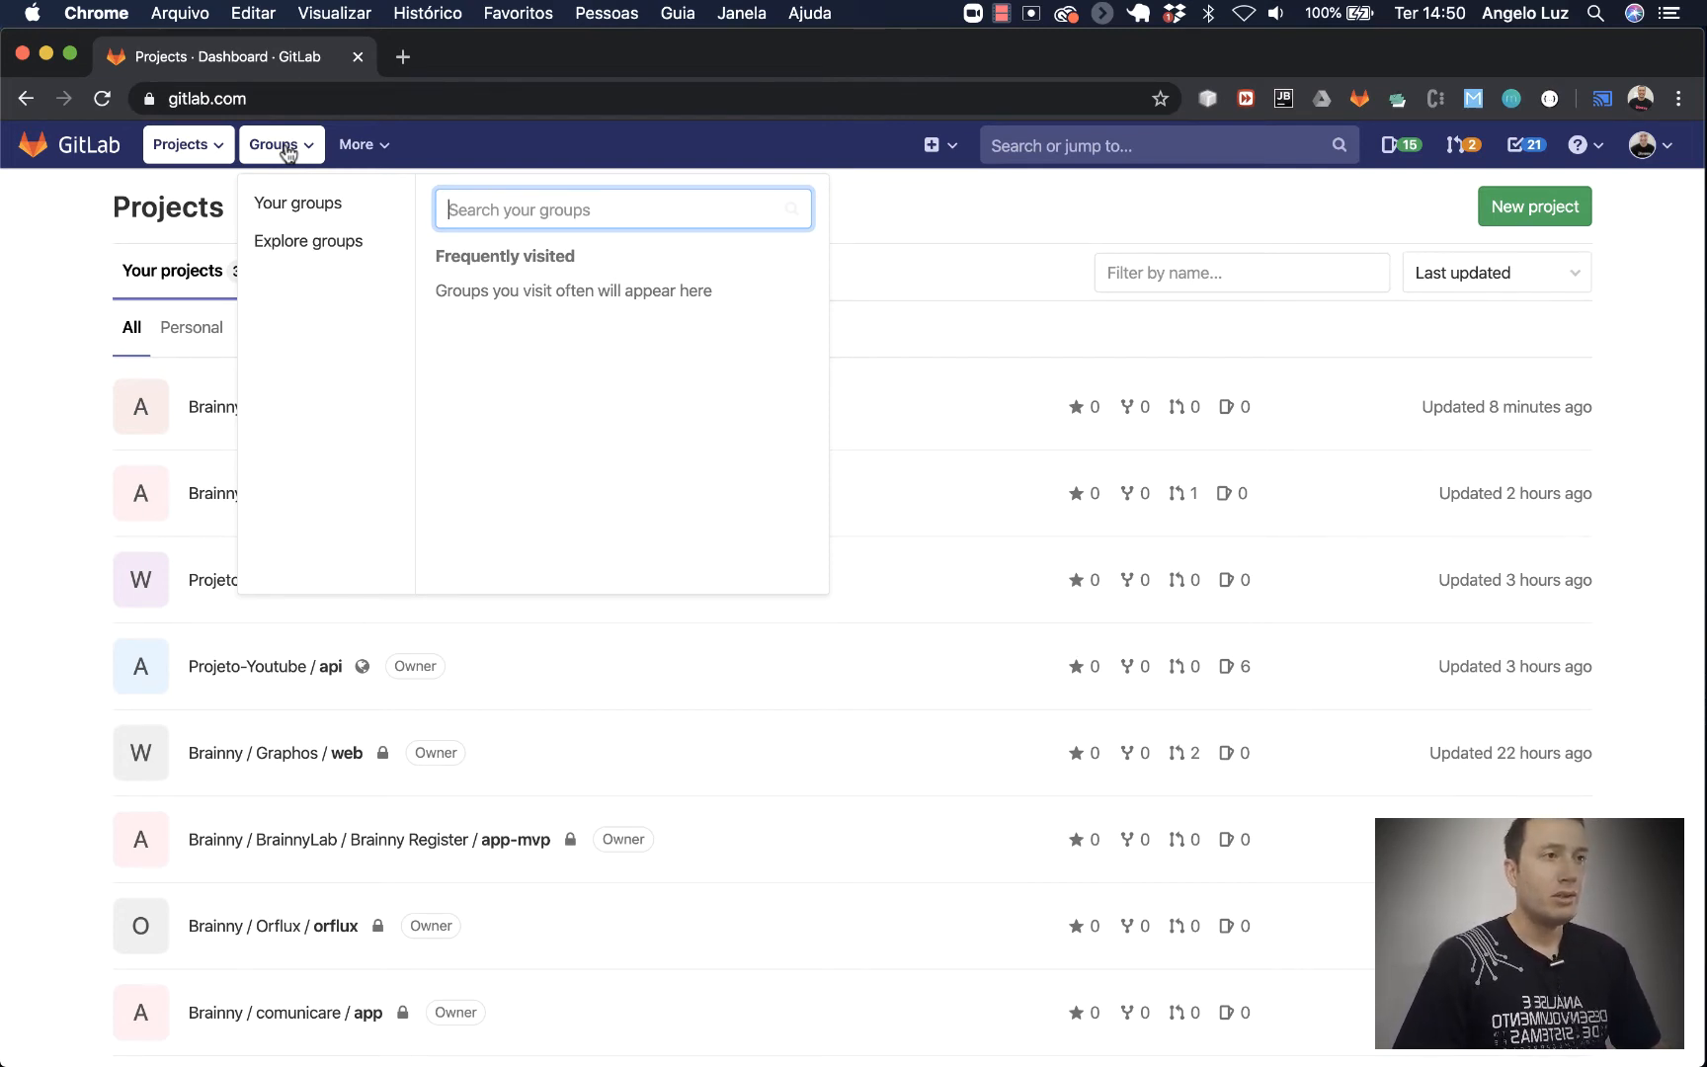
click(272, 146)
click(272, 146)
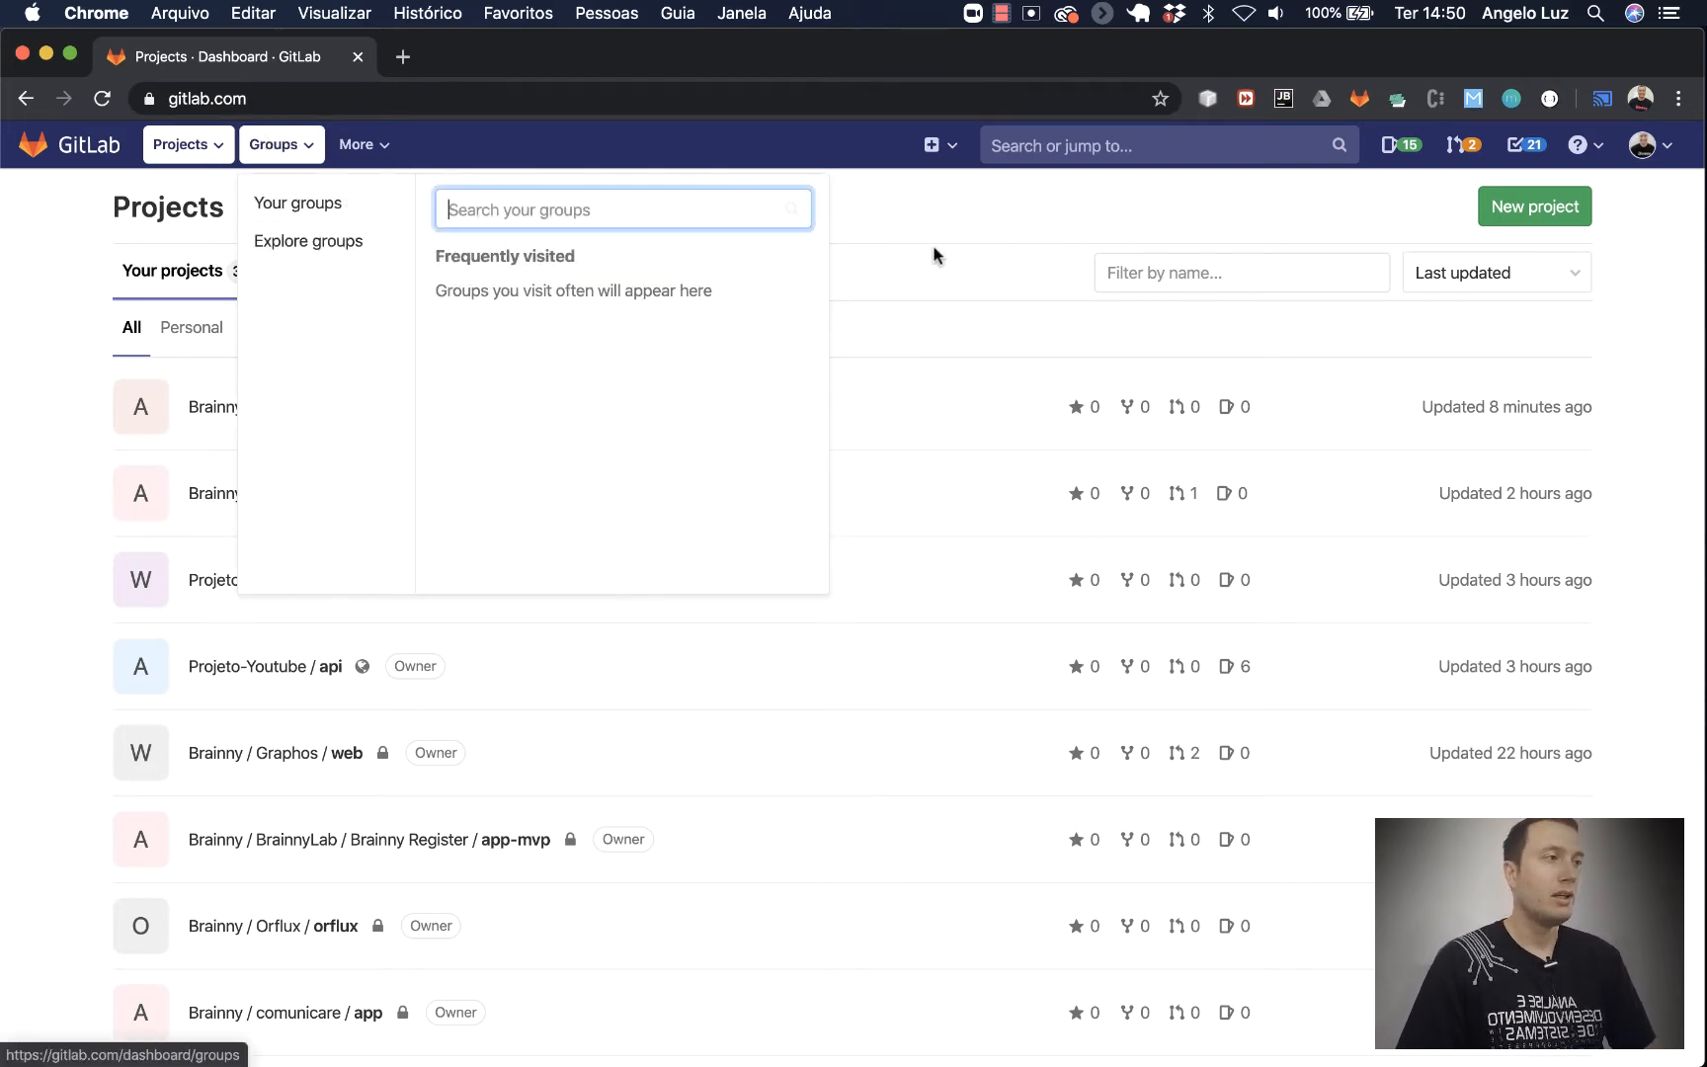
scroll(863, 484, down, 20)
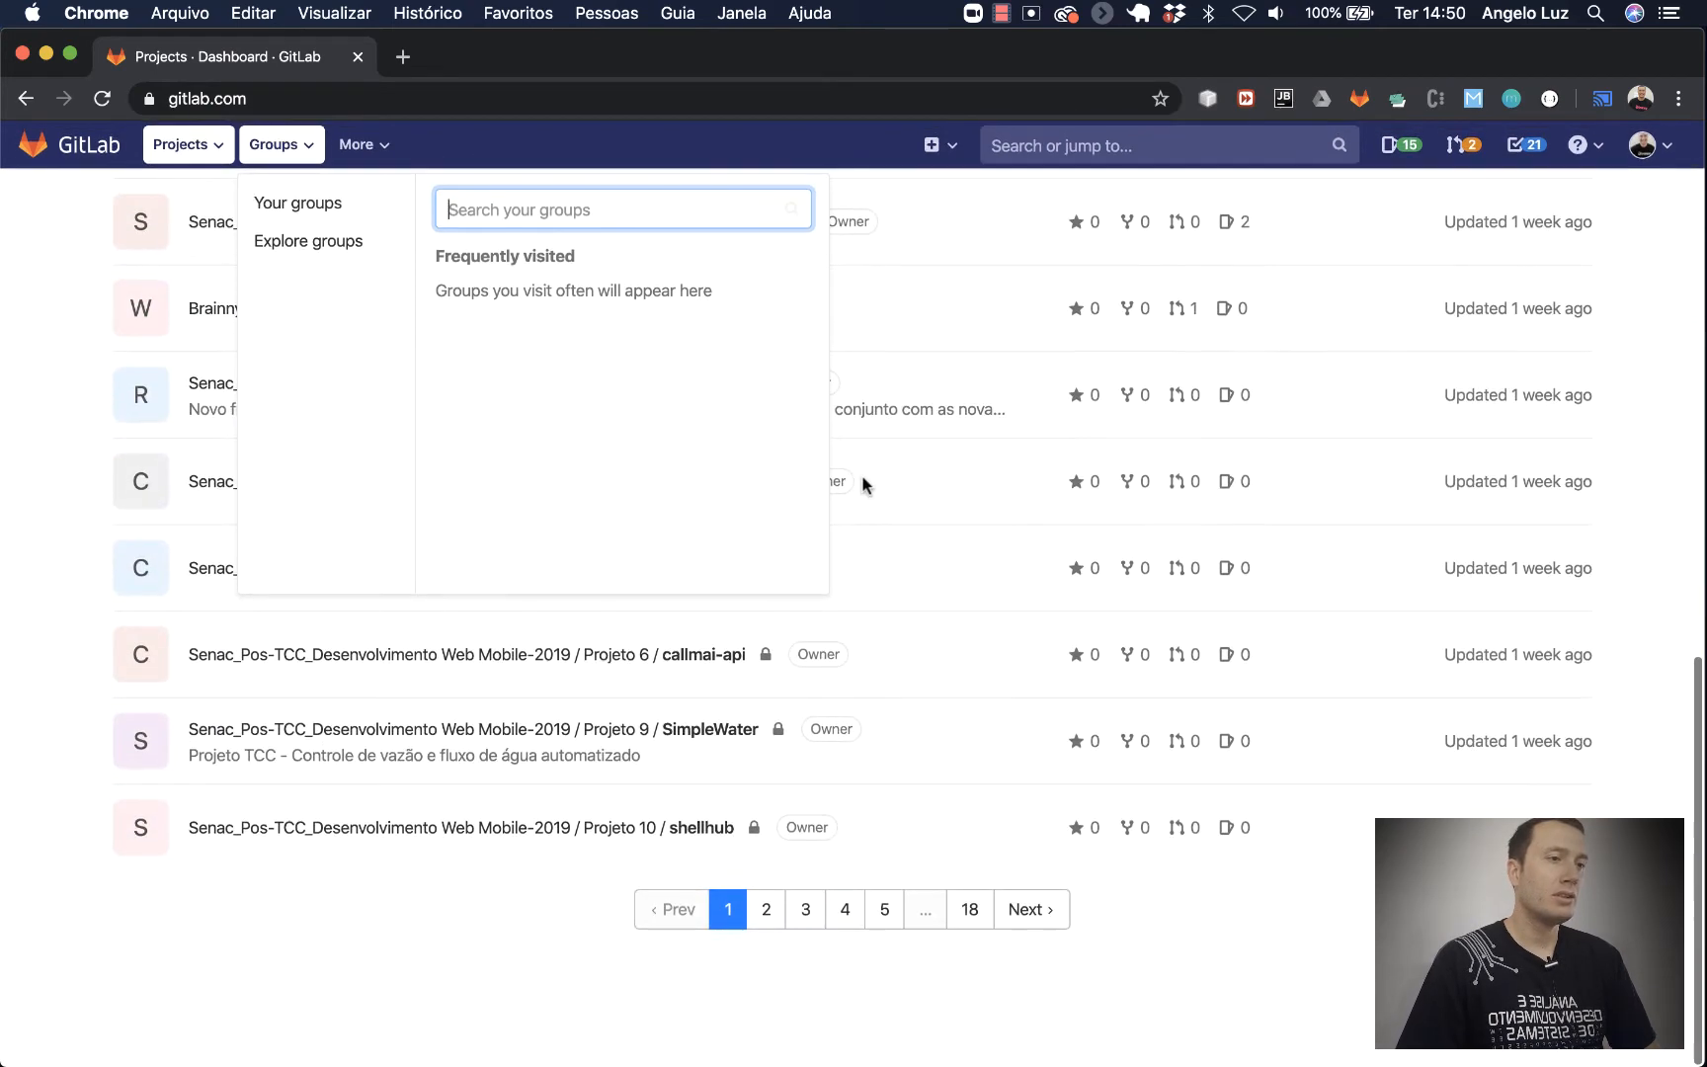
scroll(707, 564, up, 20)
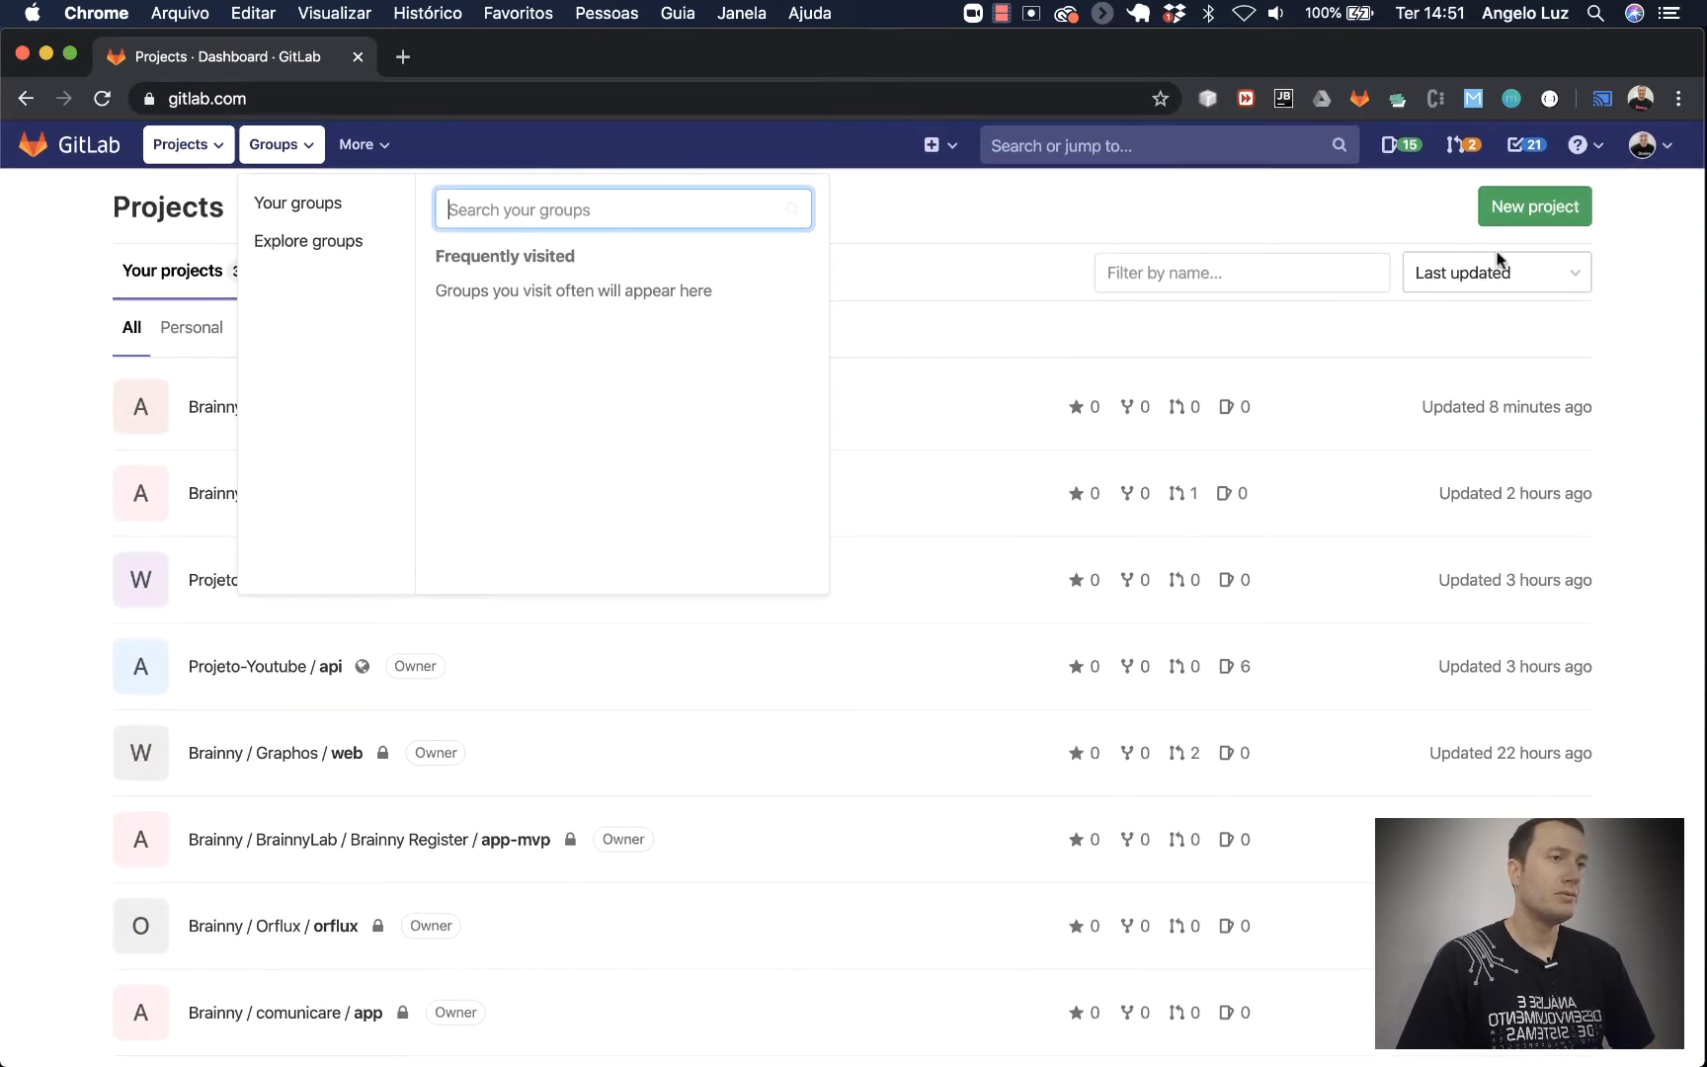
click(287, 203)
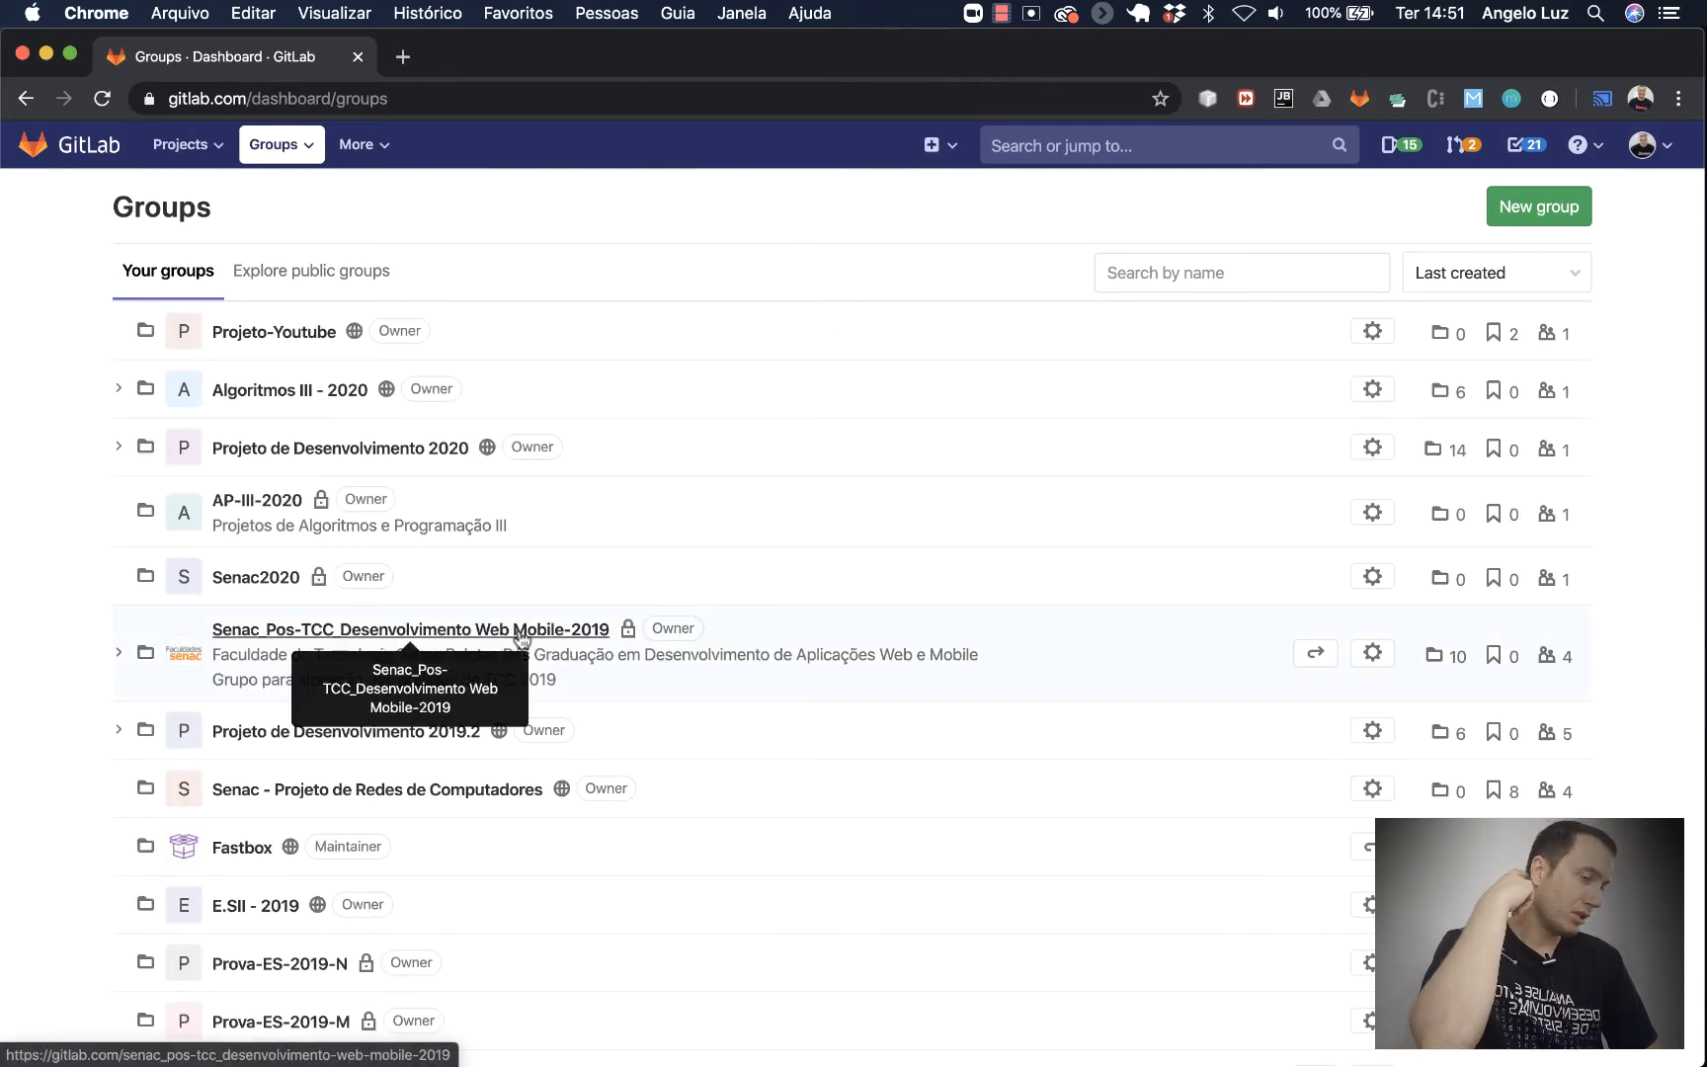
Look through the existing groups on the first and second pages of the list
scroll(767, 692, down, 10)
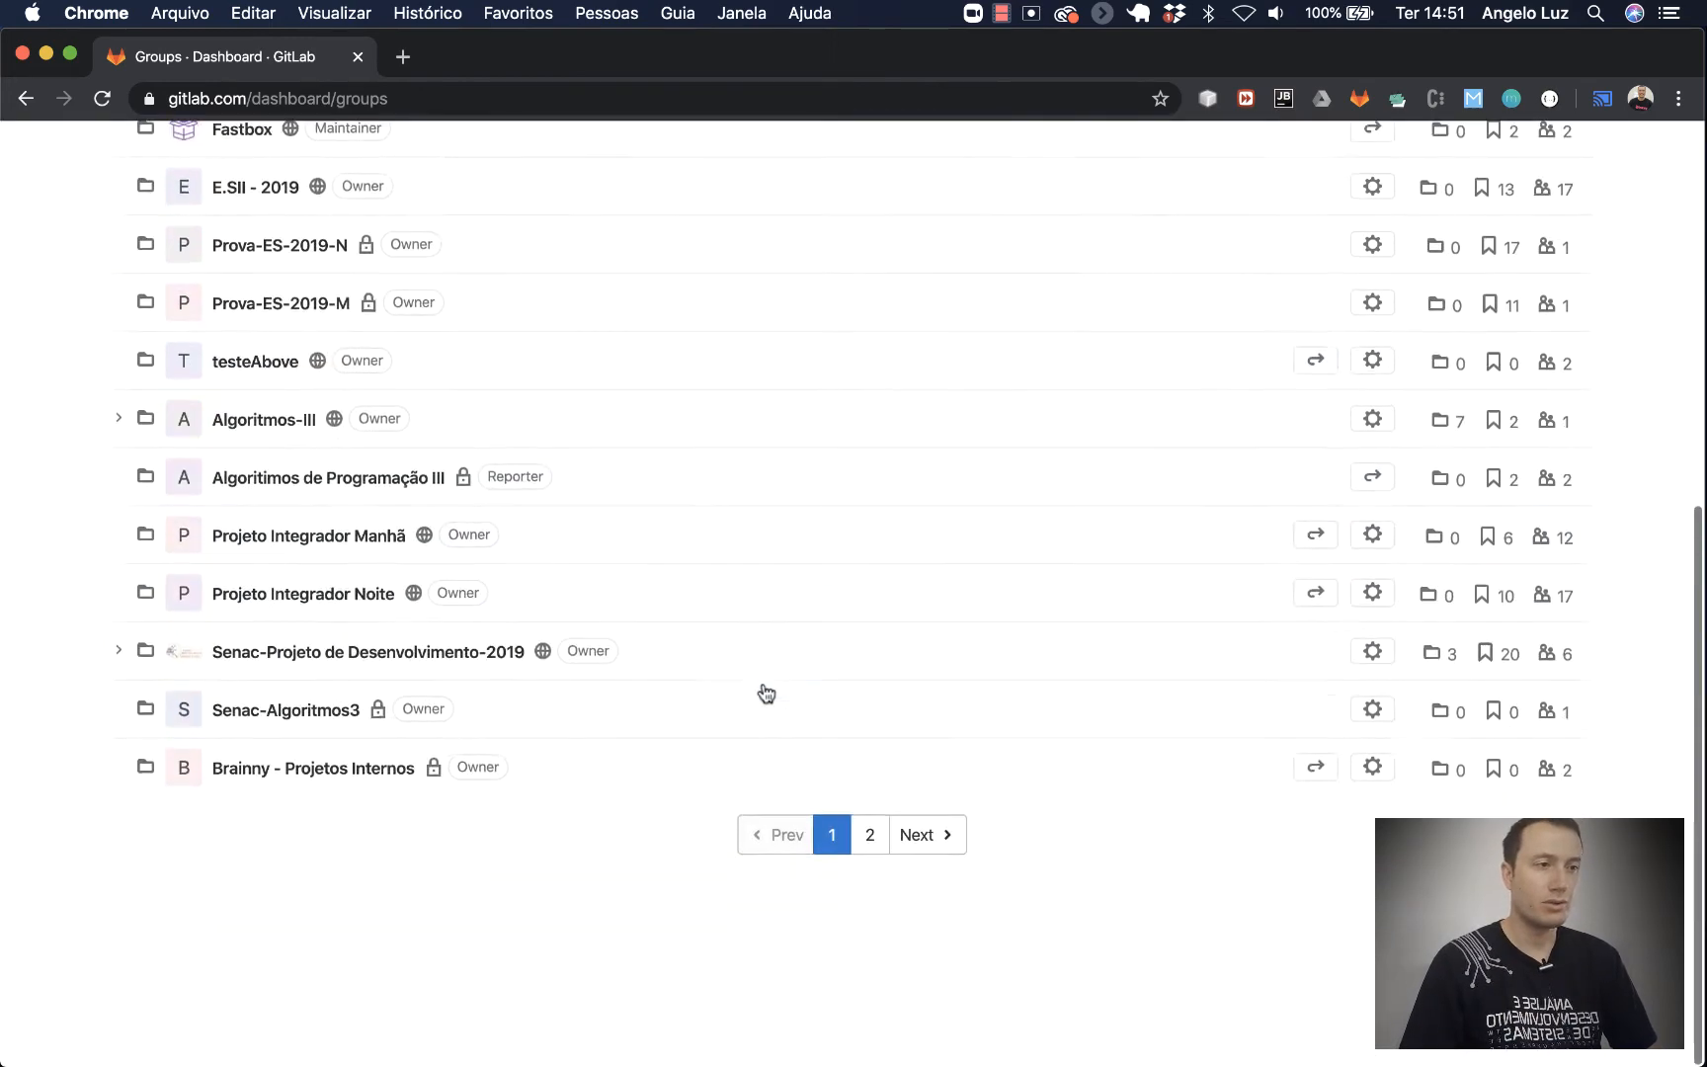
scroll(799, 699, up, 10)
scroll(797, 697, down, 10)
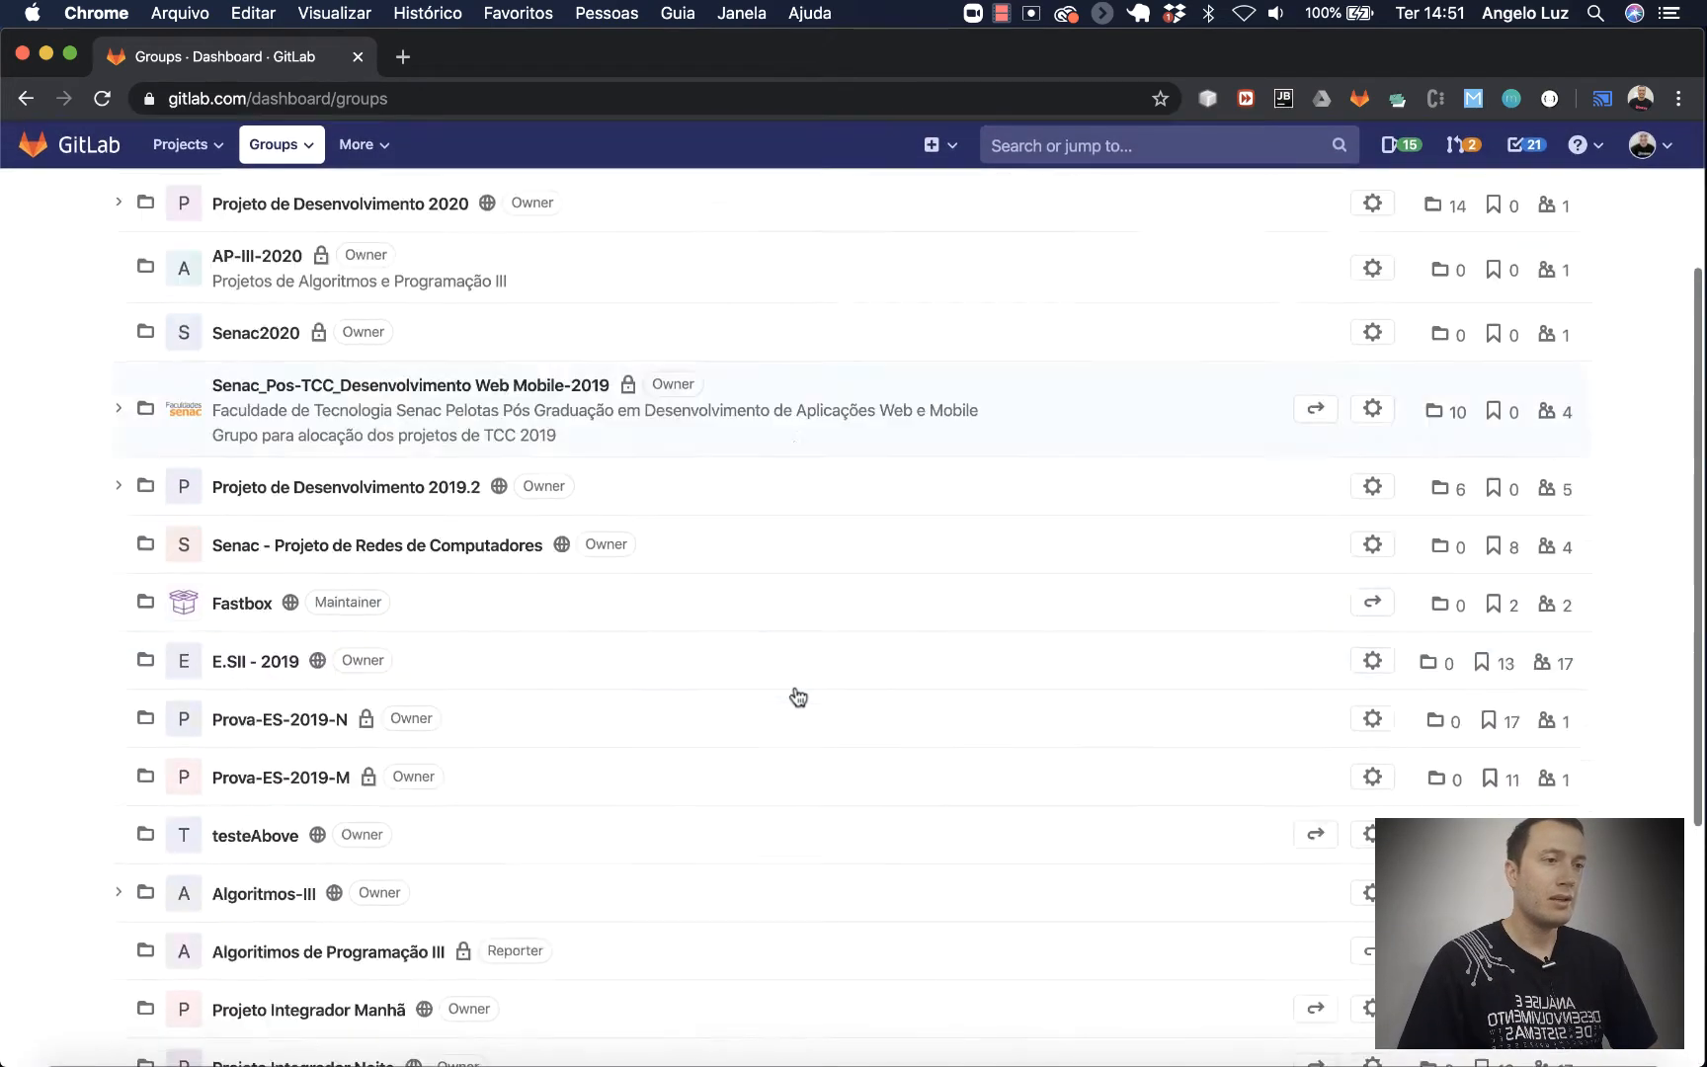
click(870, 909)
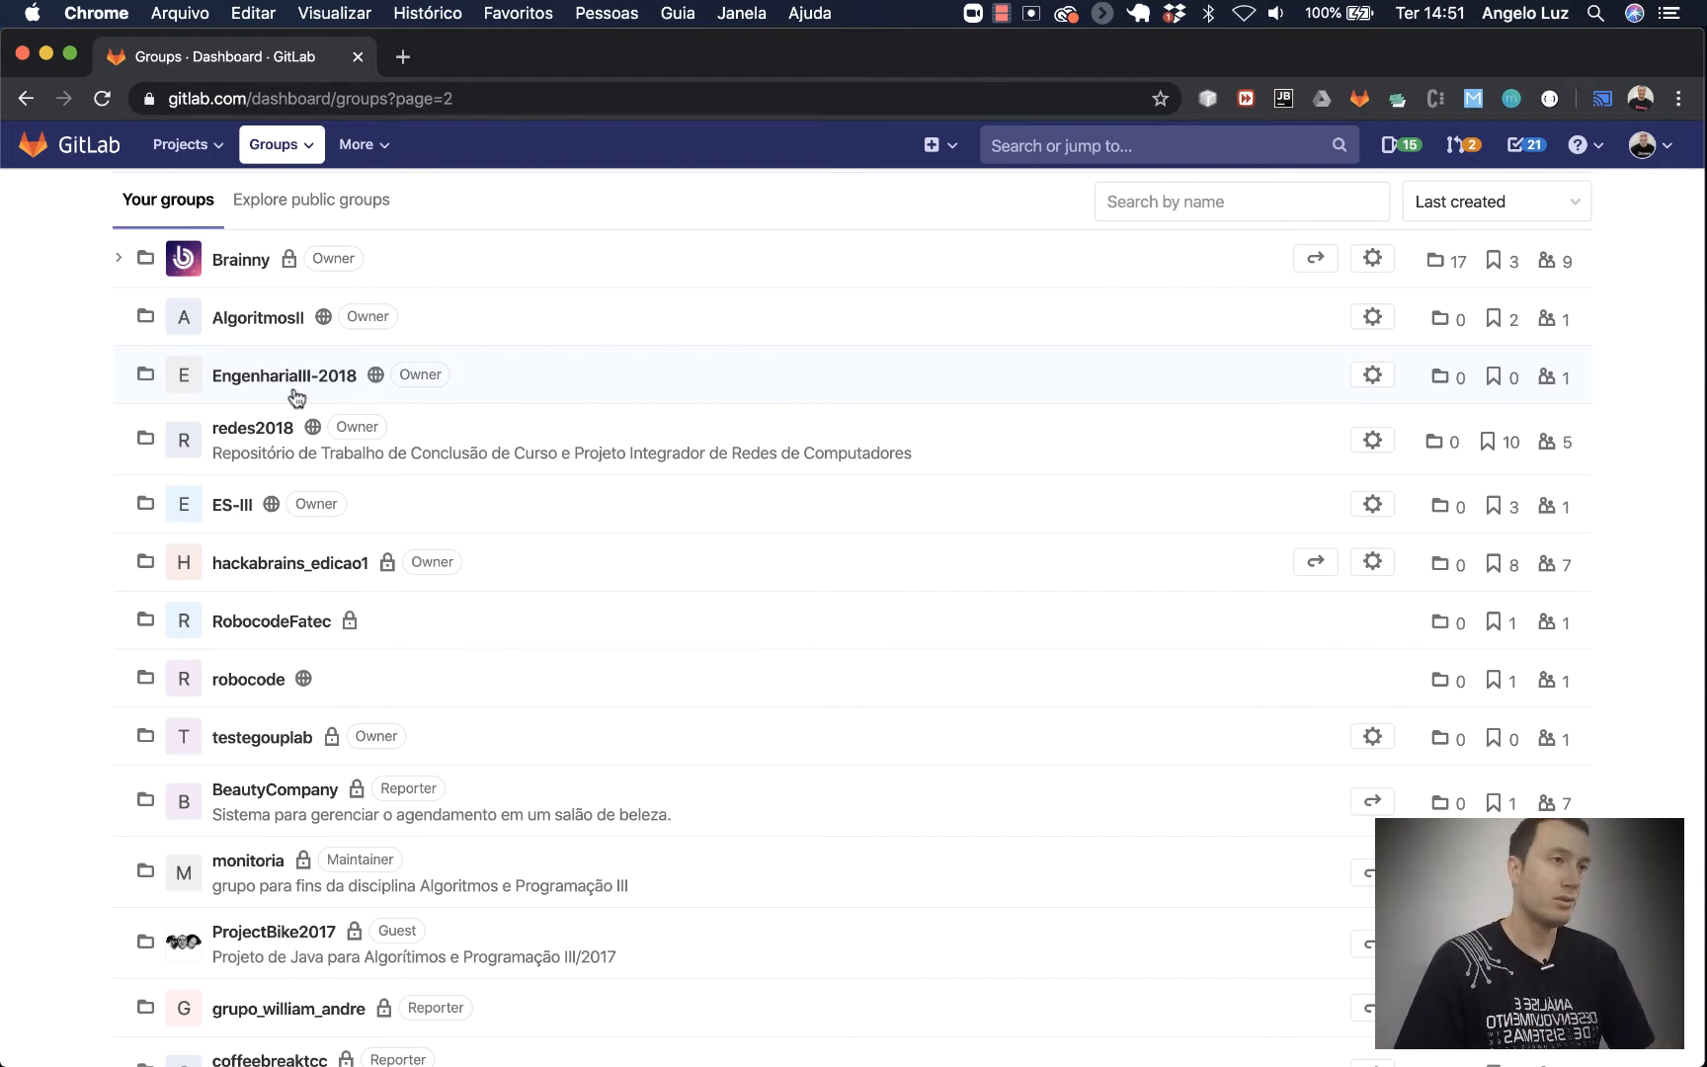
scroll(439, 320, up, 3)
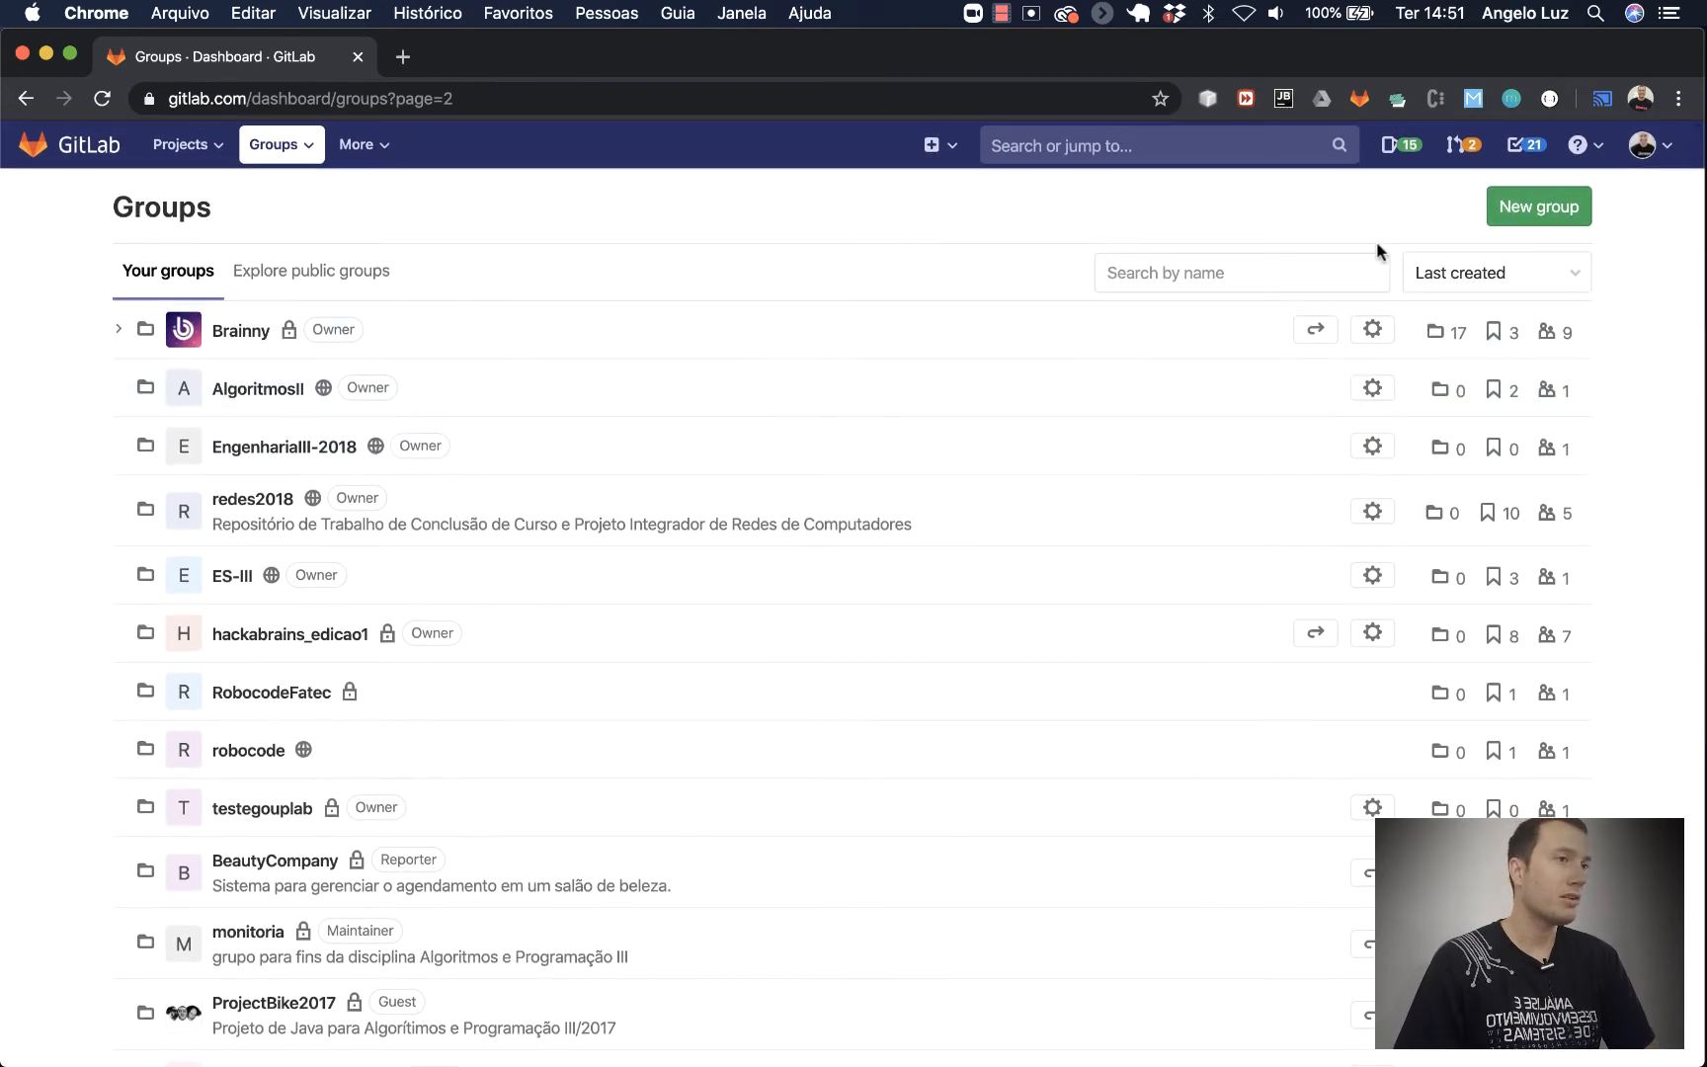
Start a new group and name it Youtube
click(1552, 211)
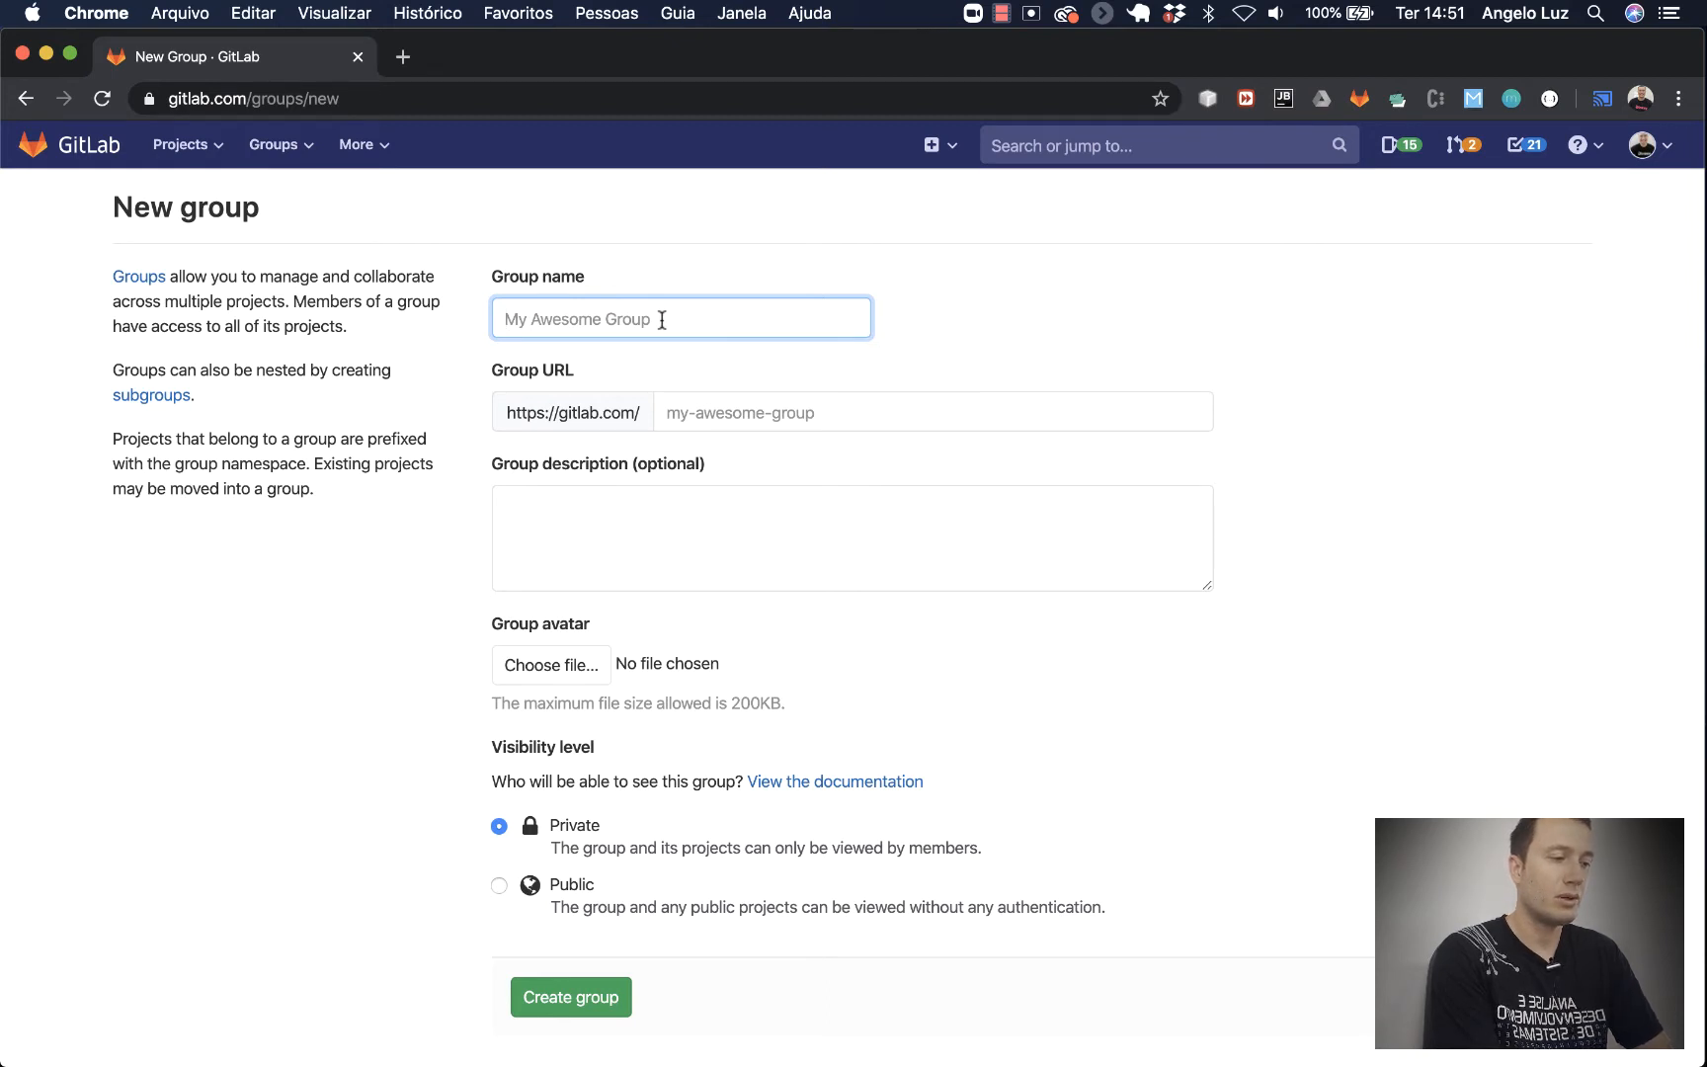
text(Yutube)
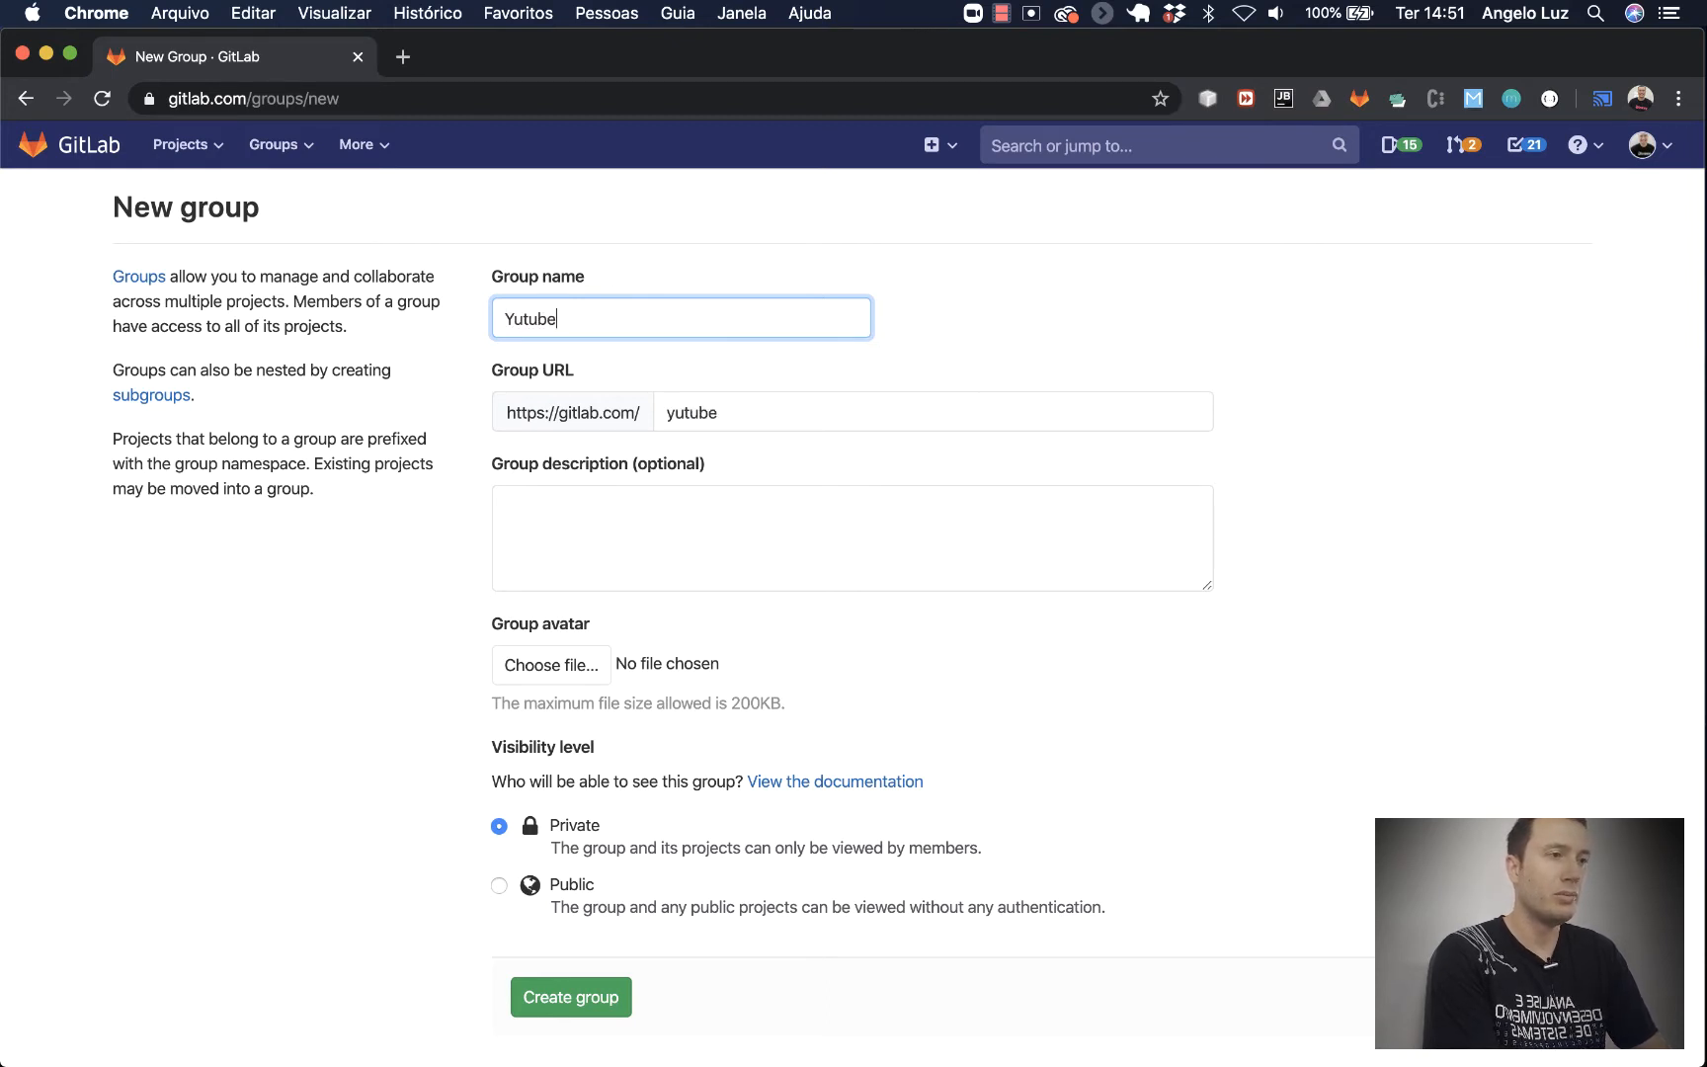
key(BackSpace)
key(BackSpace)
key(BackSpace)
key(BackSpace)
key(BackSpace)
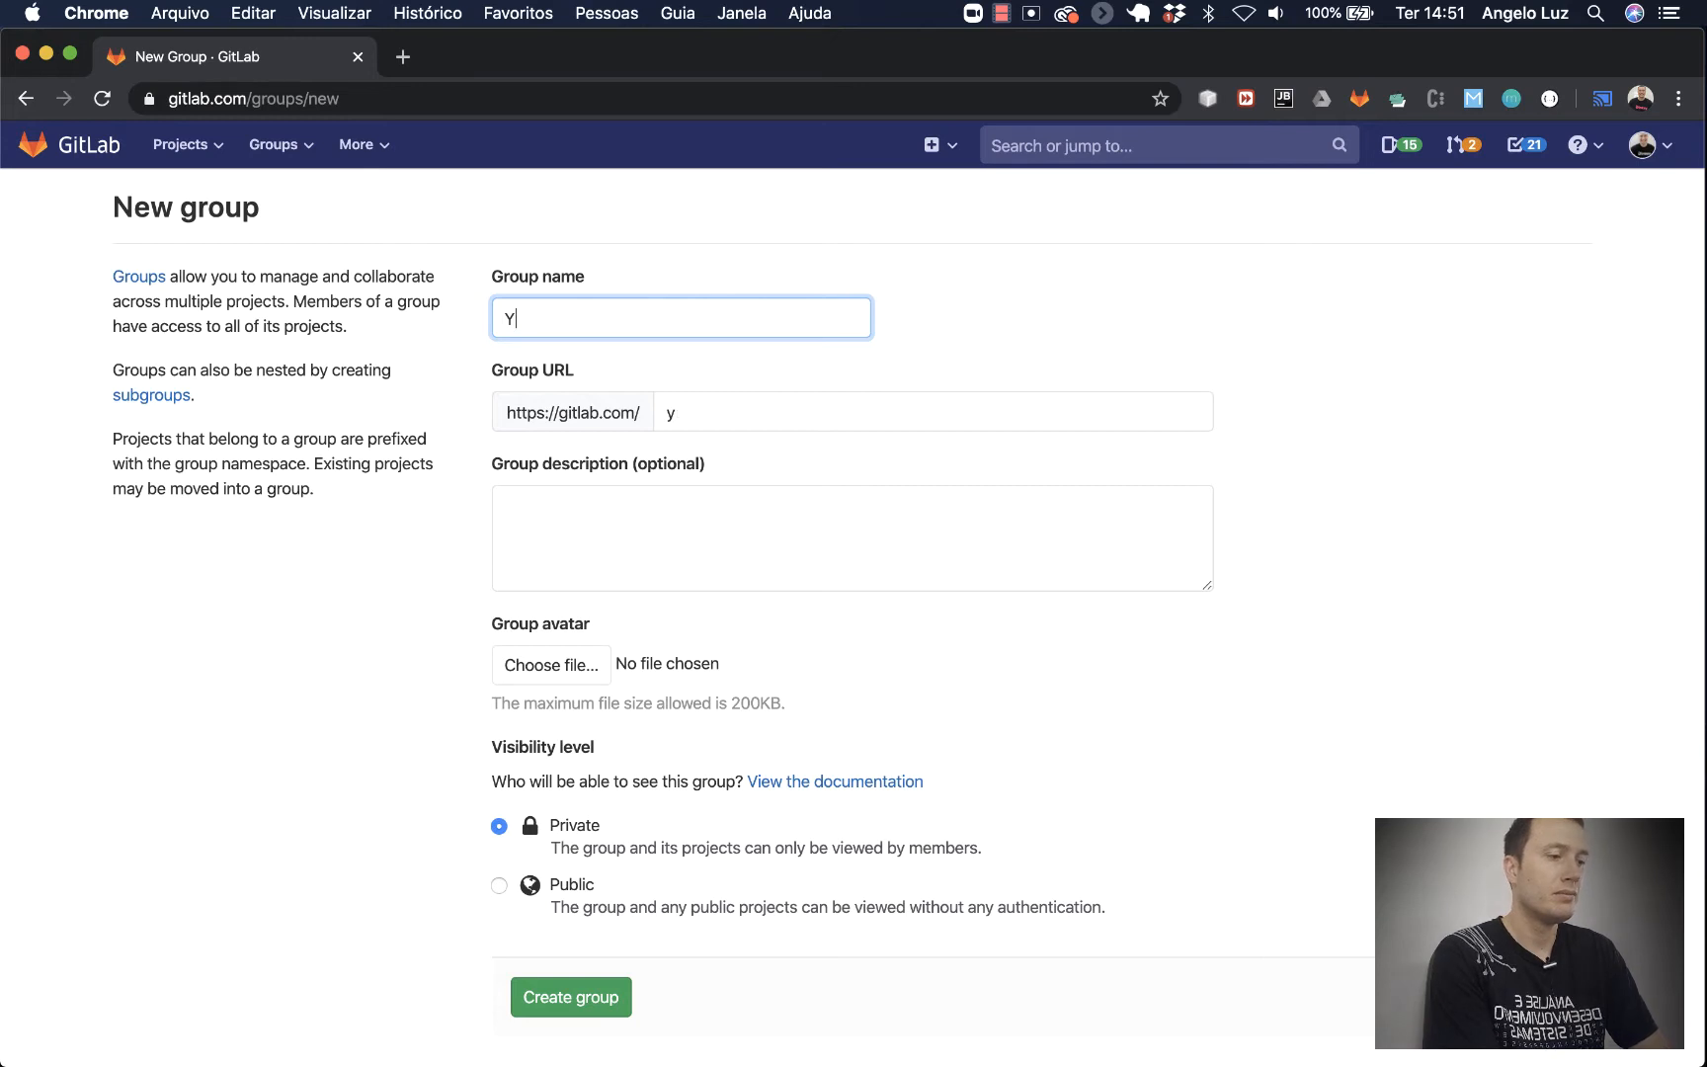
text(outube)
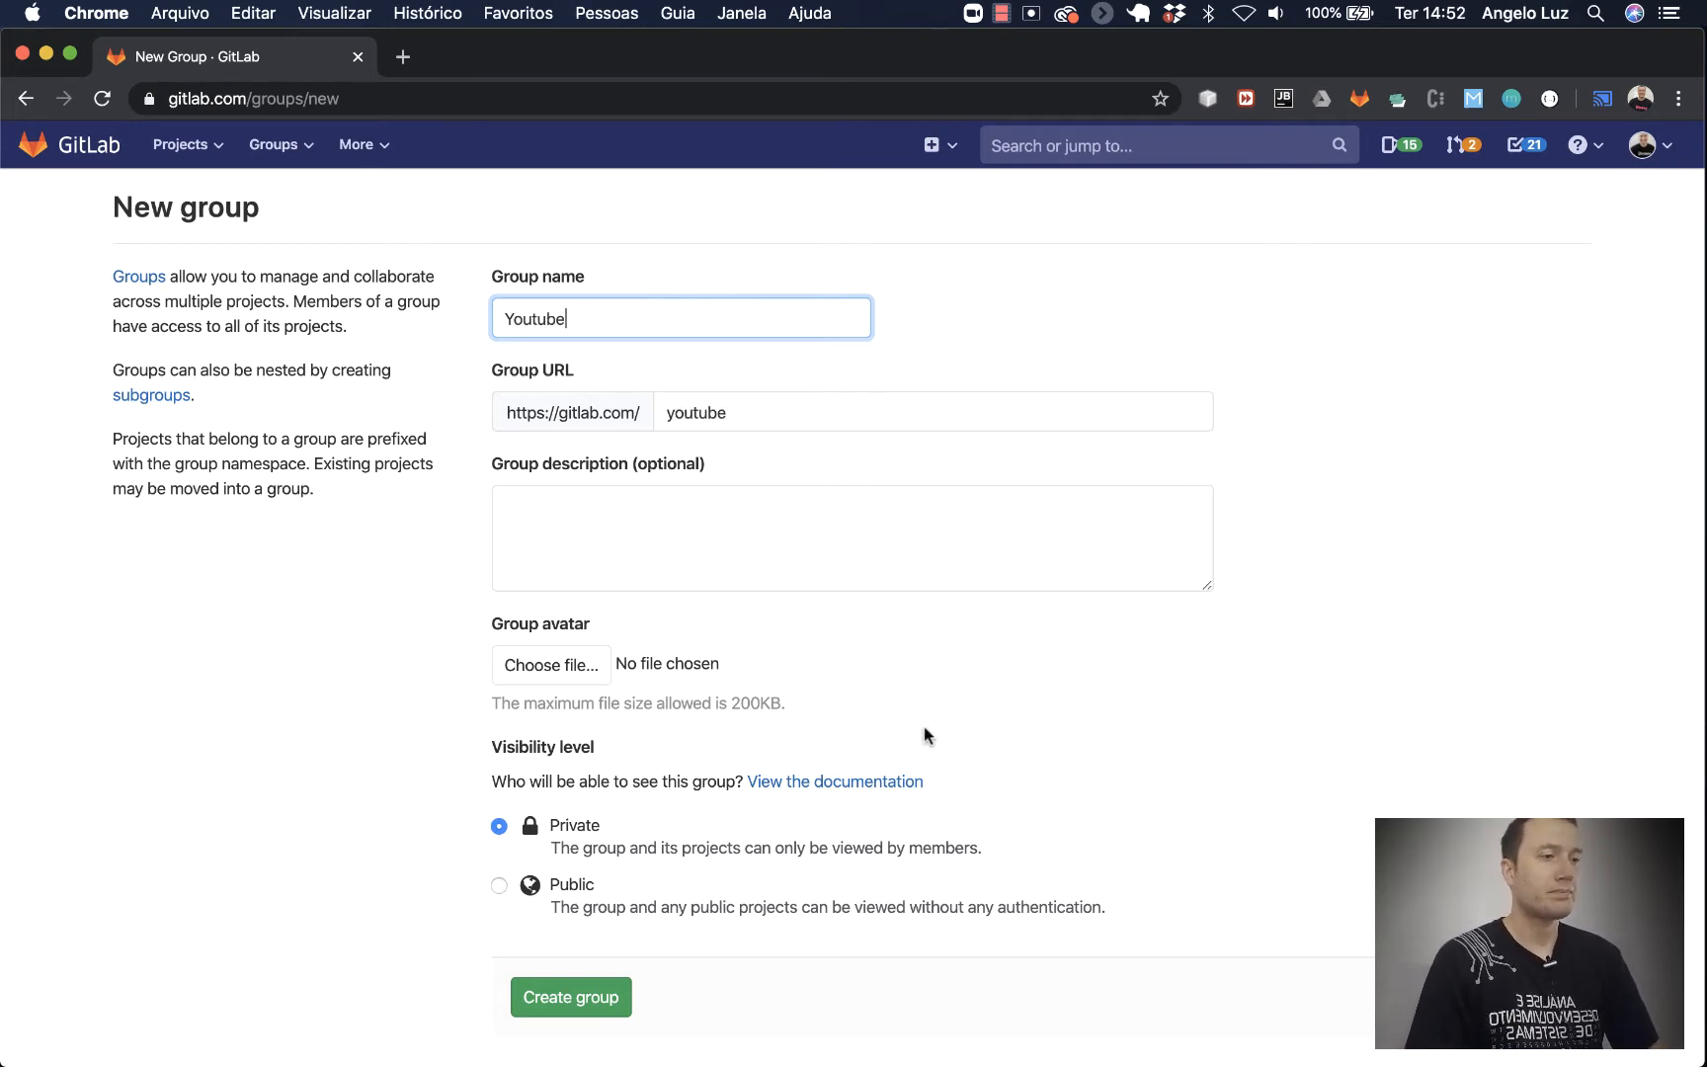
Set the new group's visibility level to Public, leave its description empty and create the group
click(624, 534)
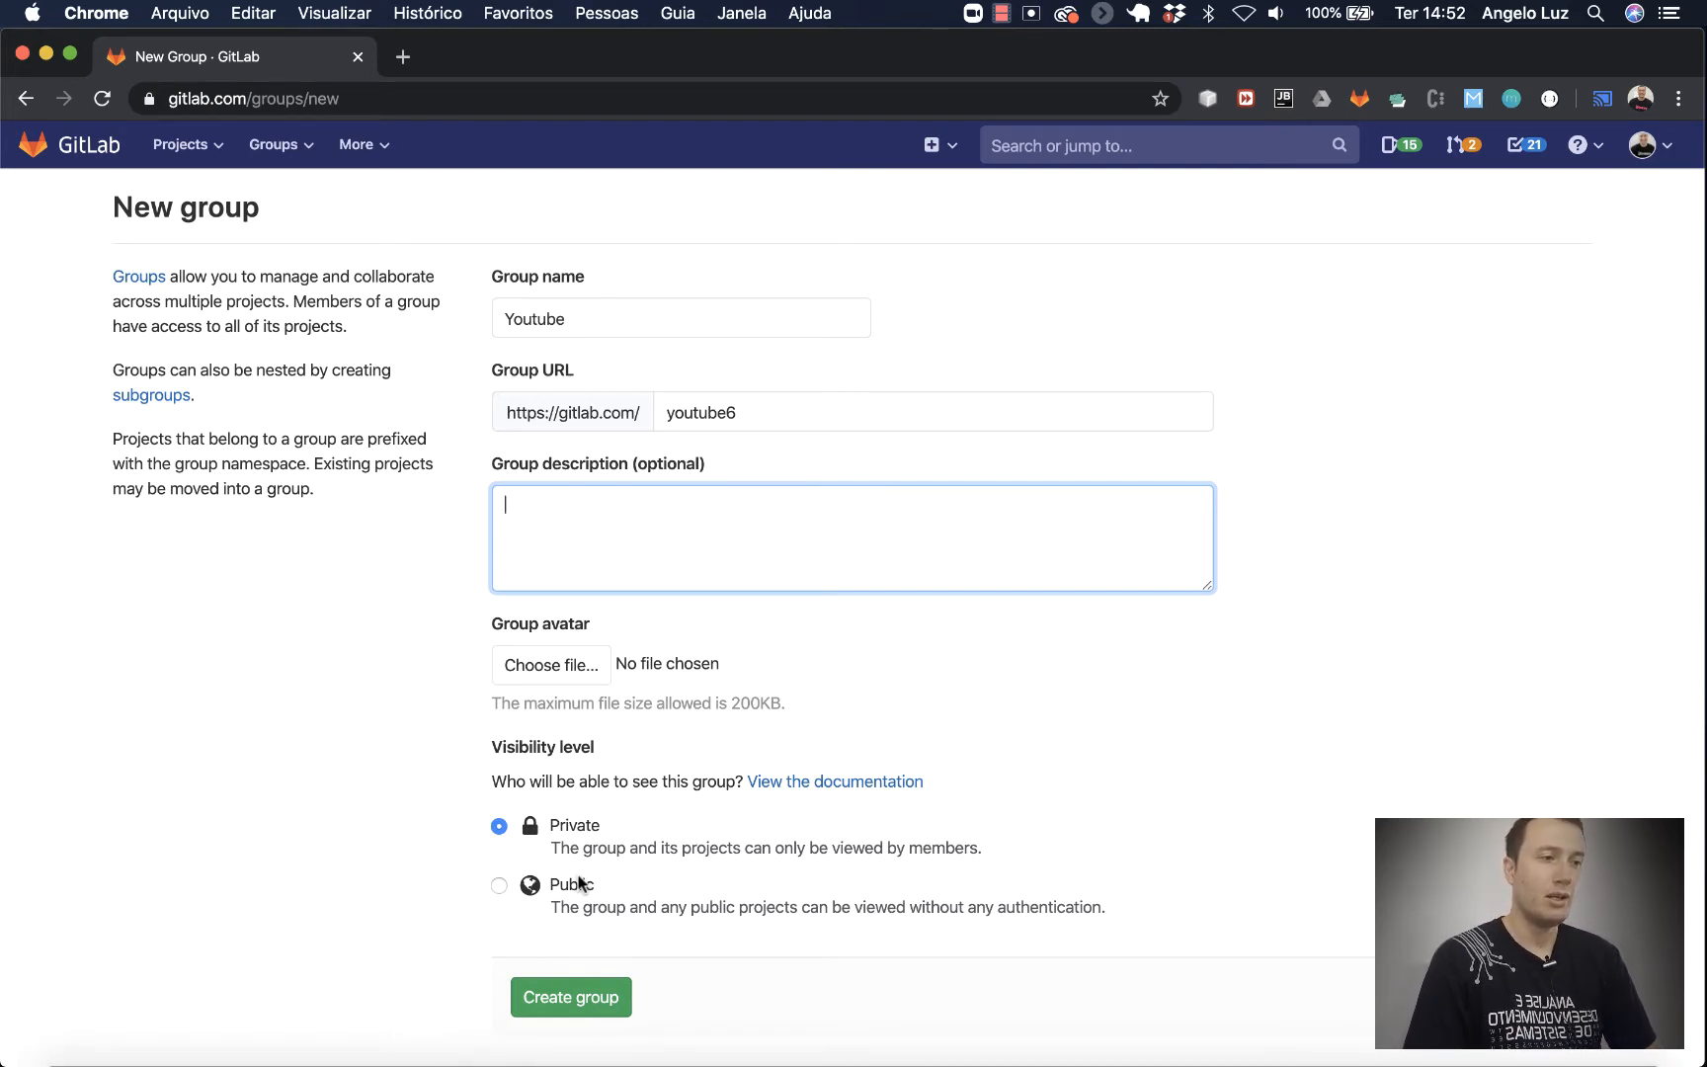
click(499, 886)
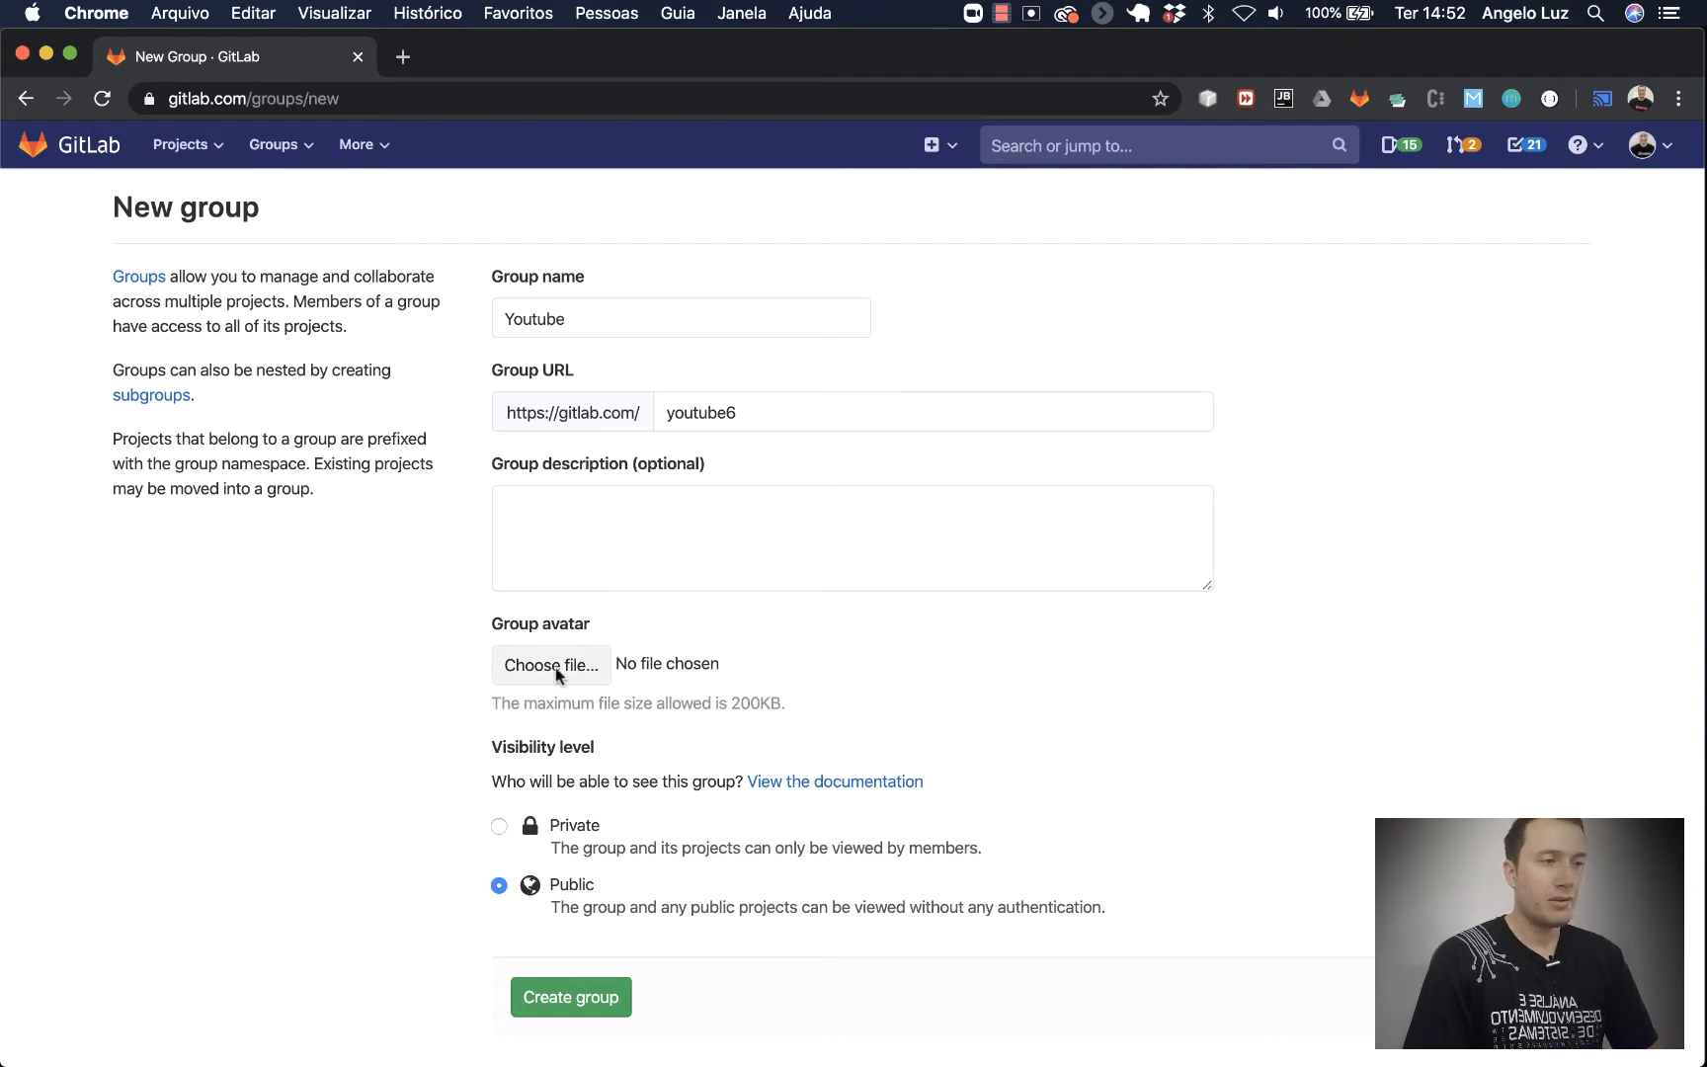
click(593, 536)
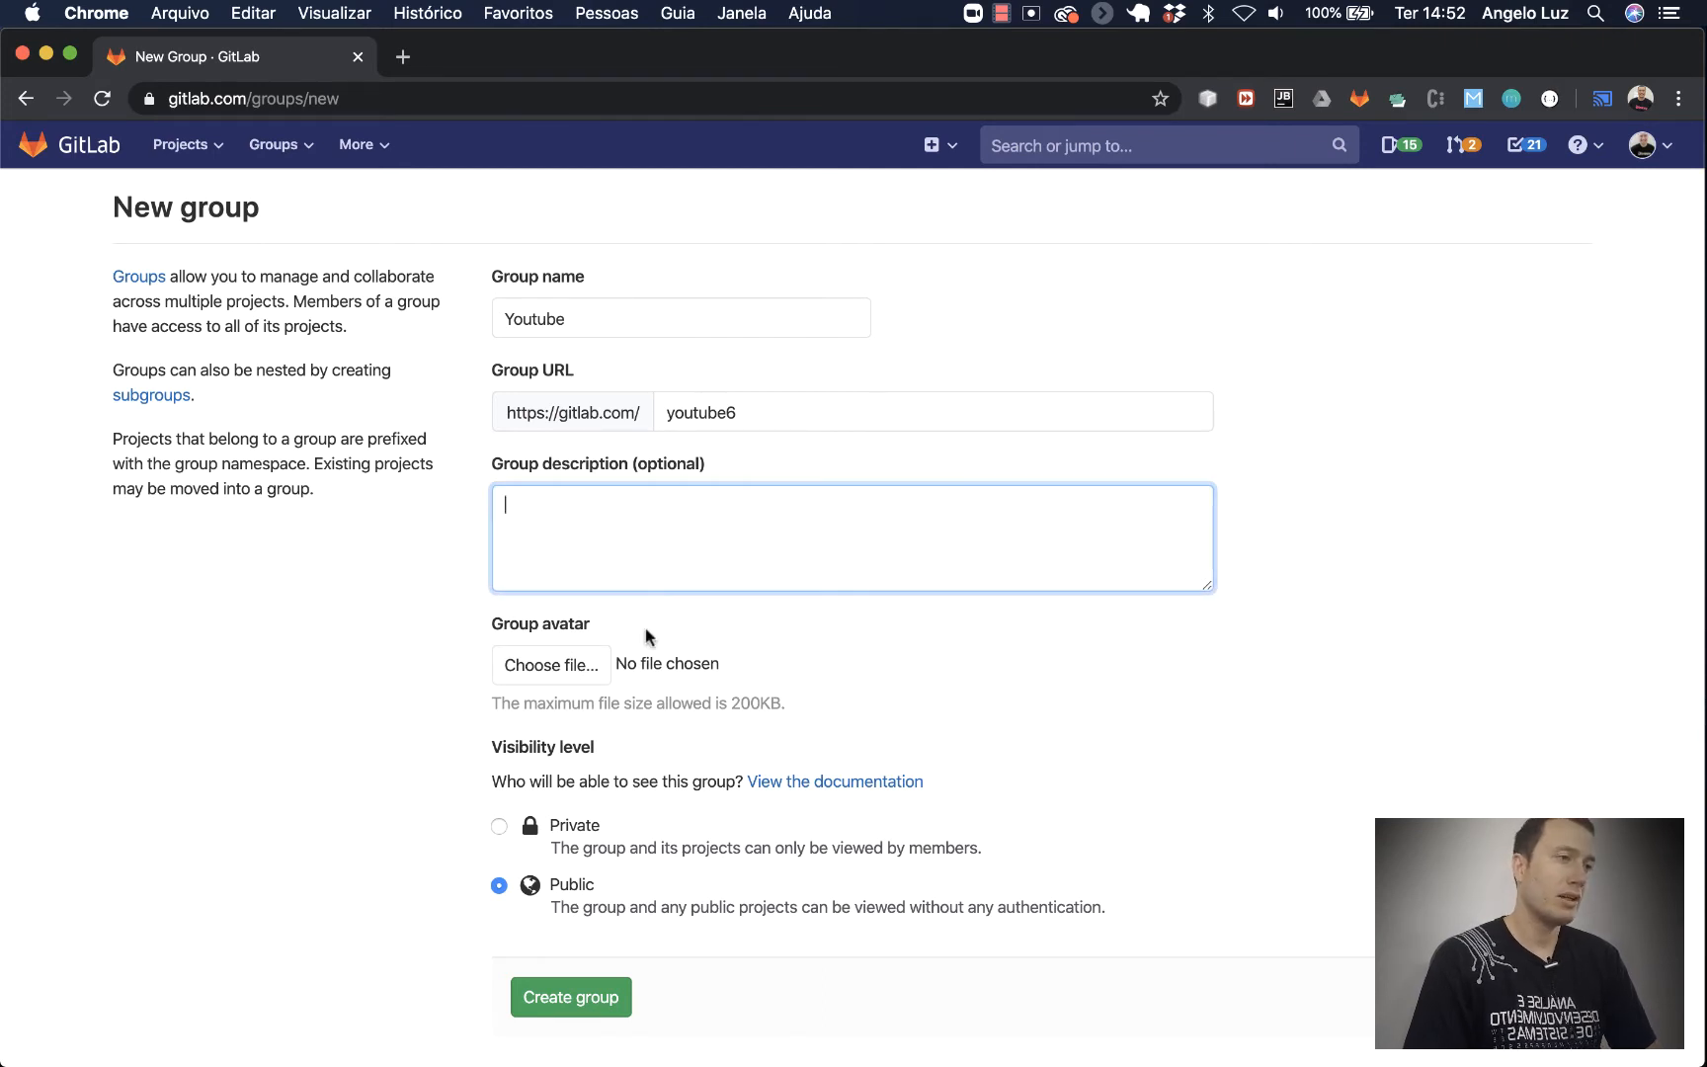
scroll(849, 592, down, 1)
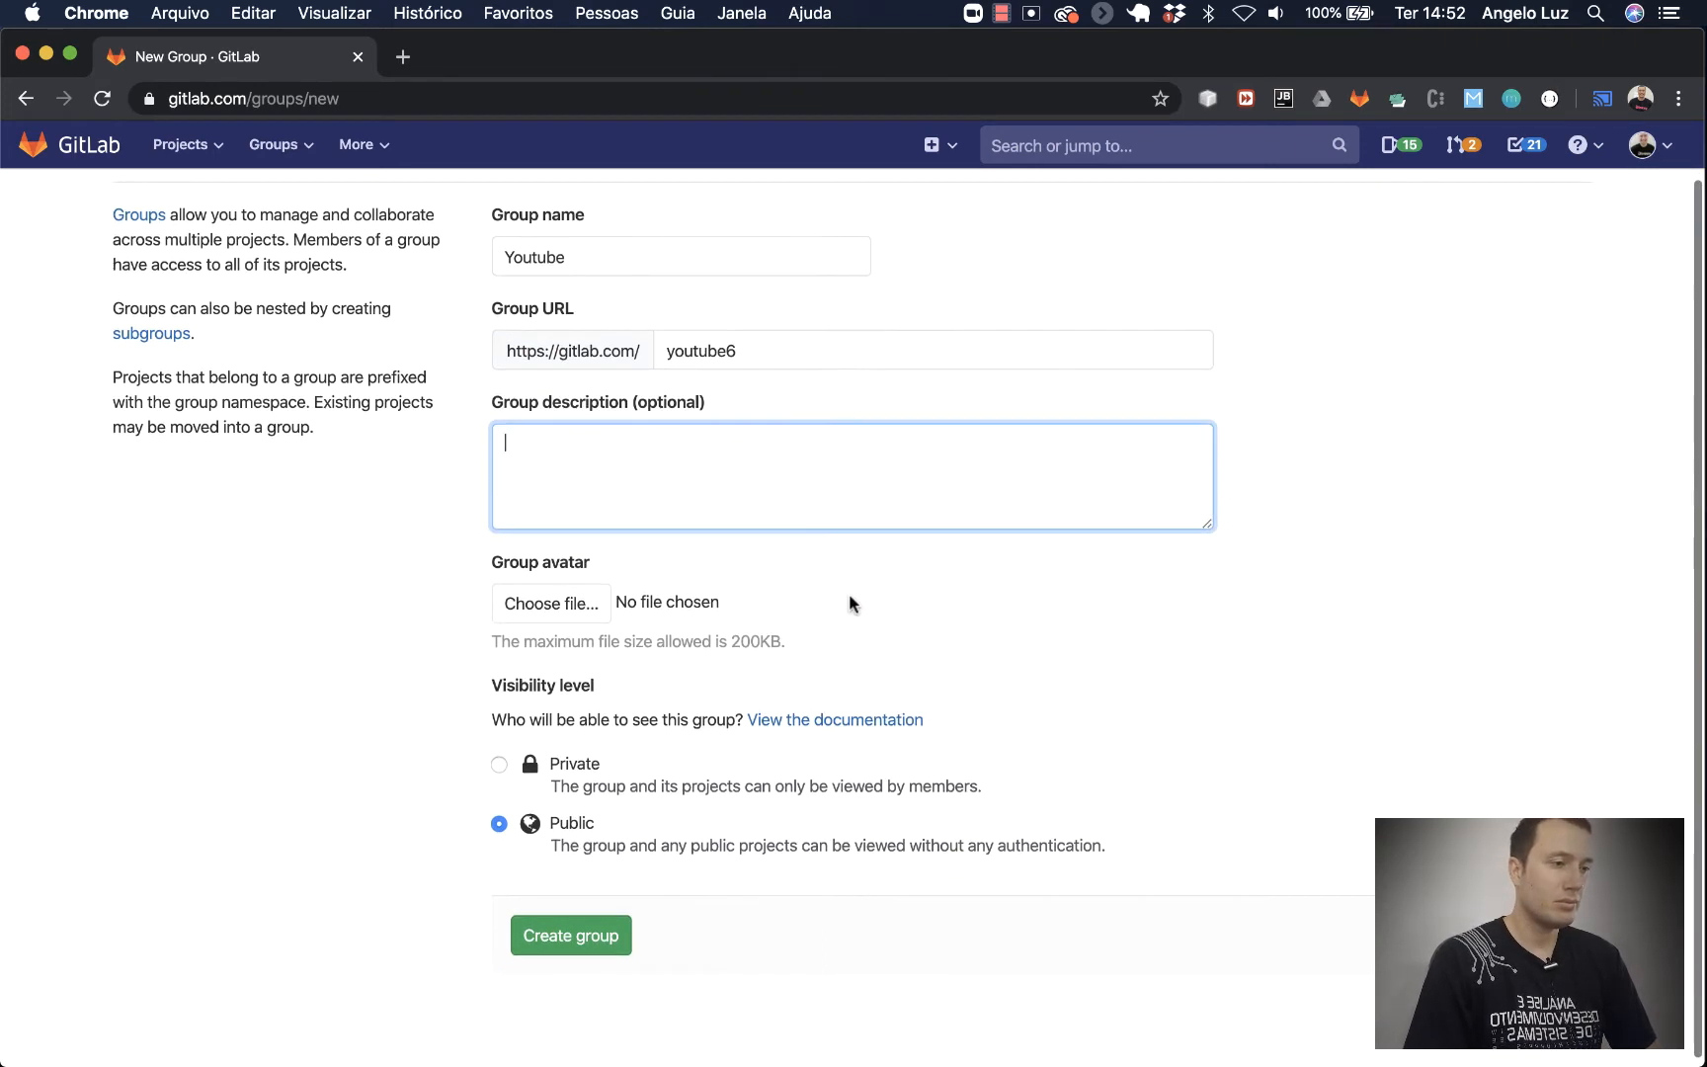
click(581, 937)
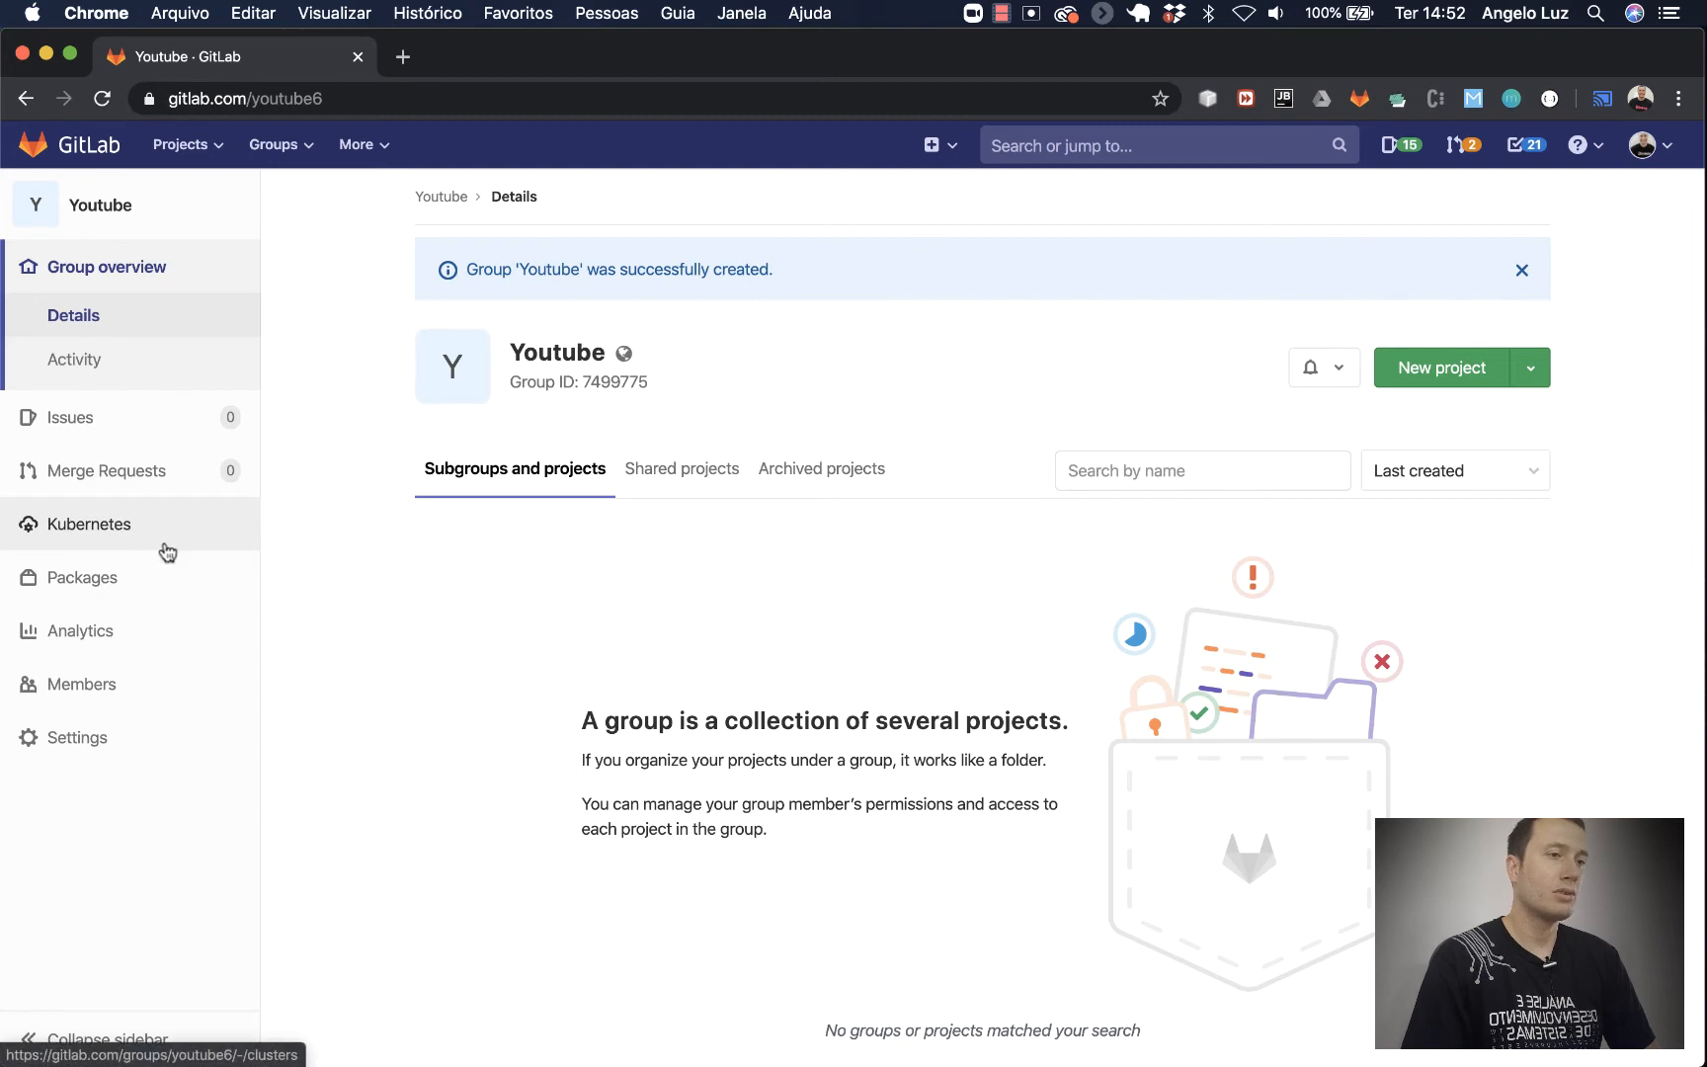
Create a blank public project named web in the Youtube group, initializing its repository with a README
mouse_move(109, 741)
mouse_move(215, 613)
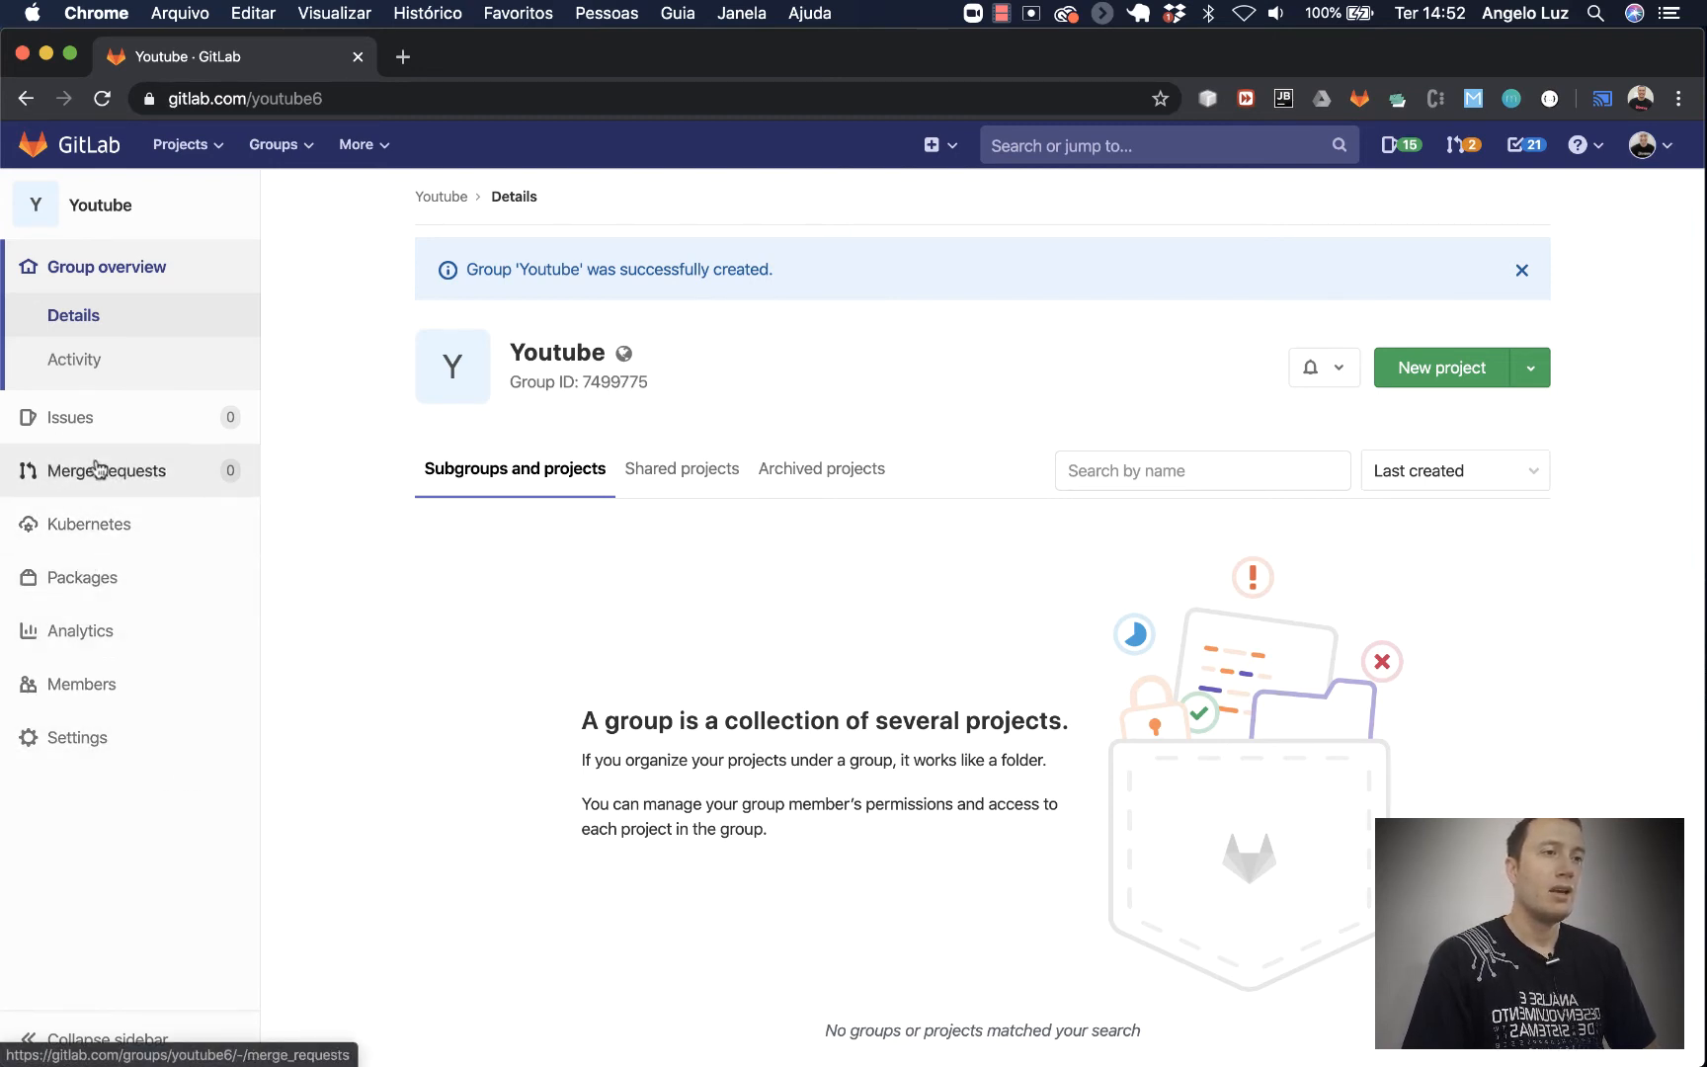
mouse_move(134, 422)
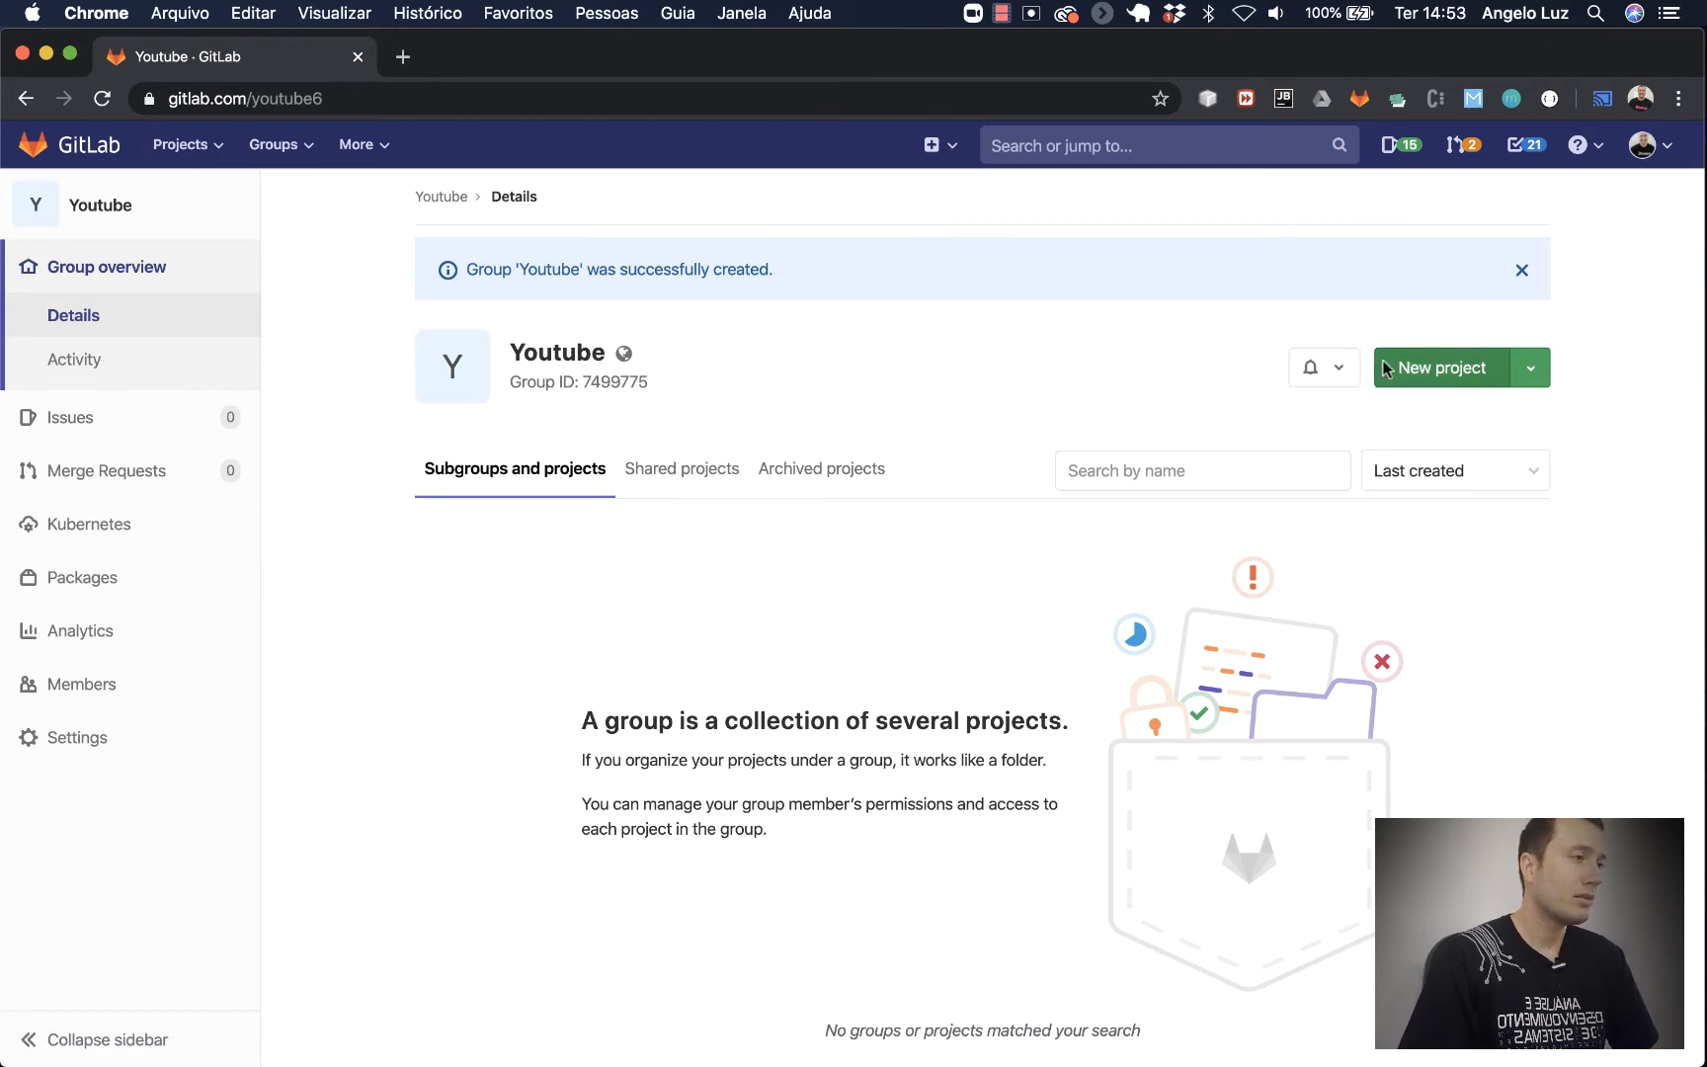
click(1460, 369)
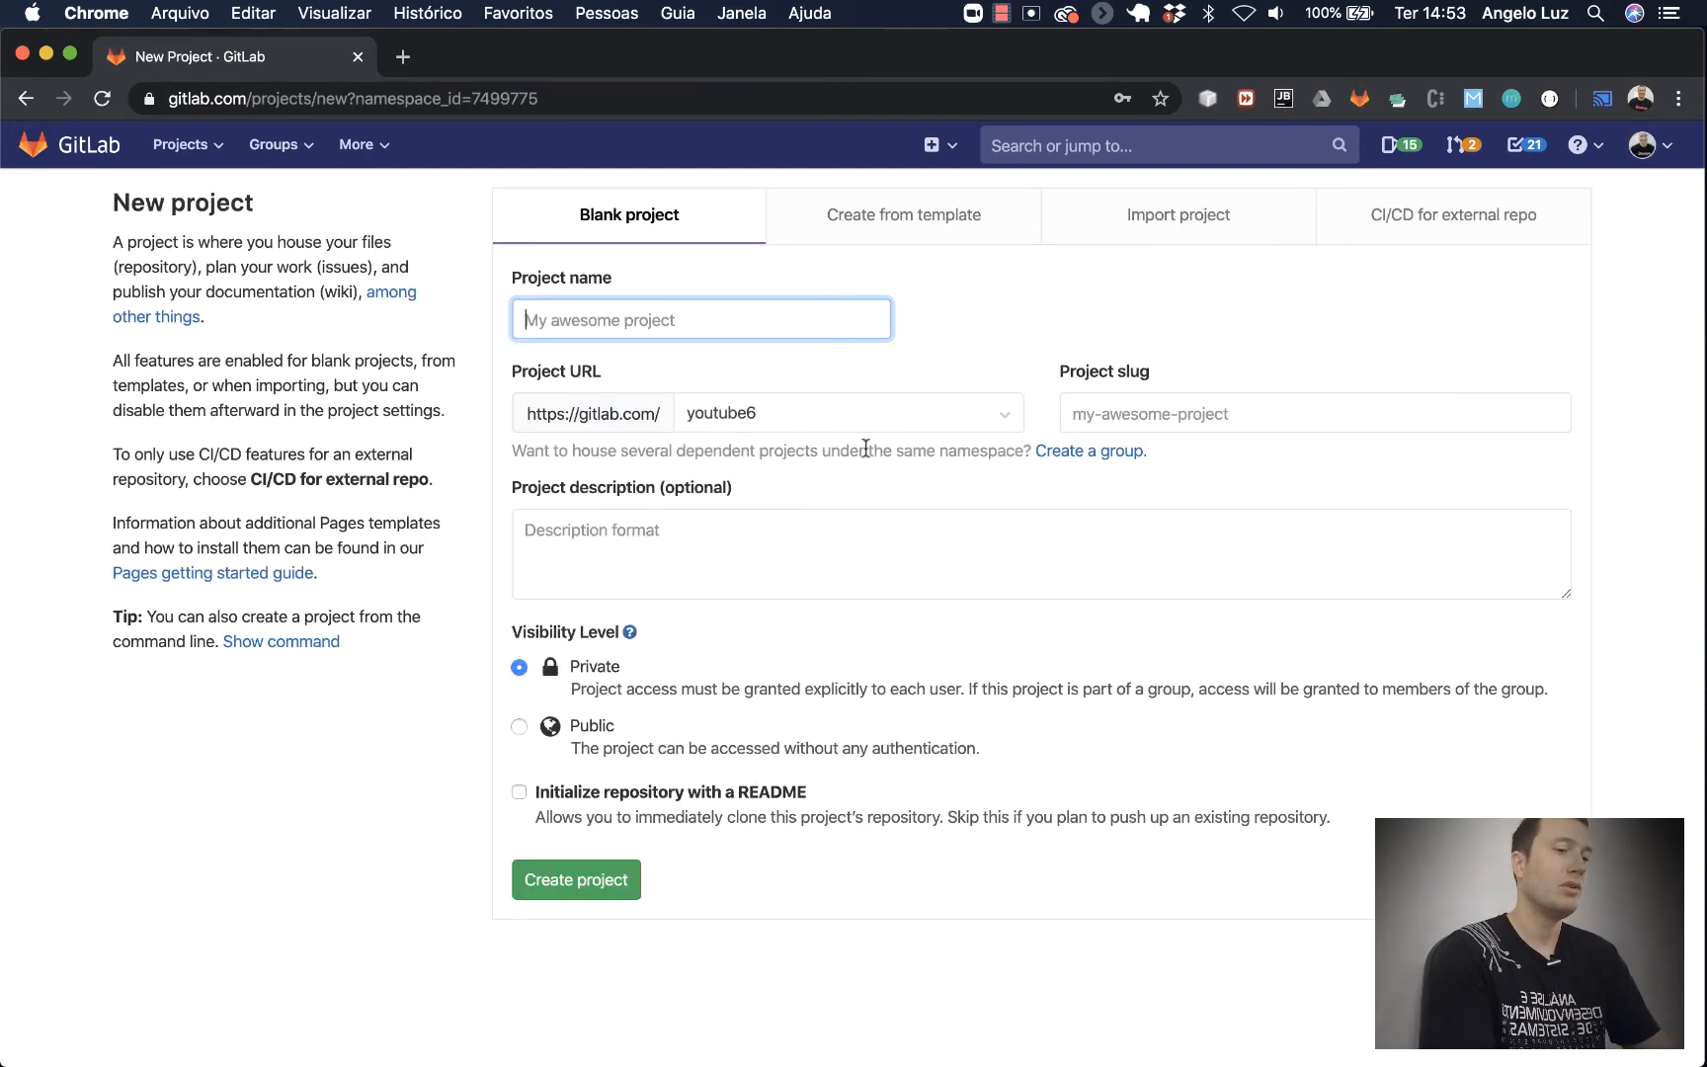
text(web)
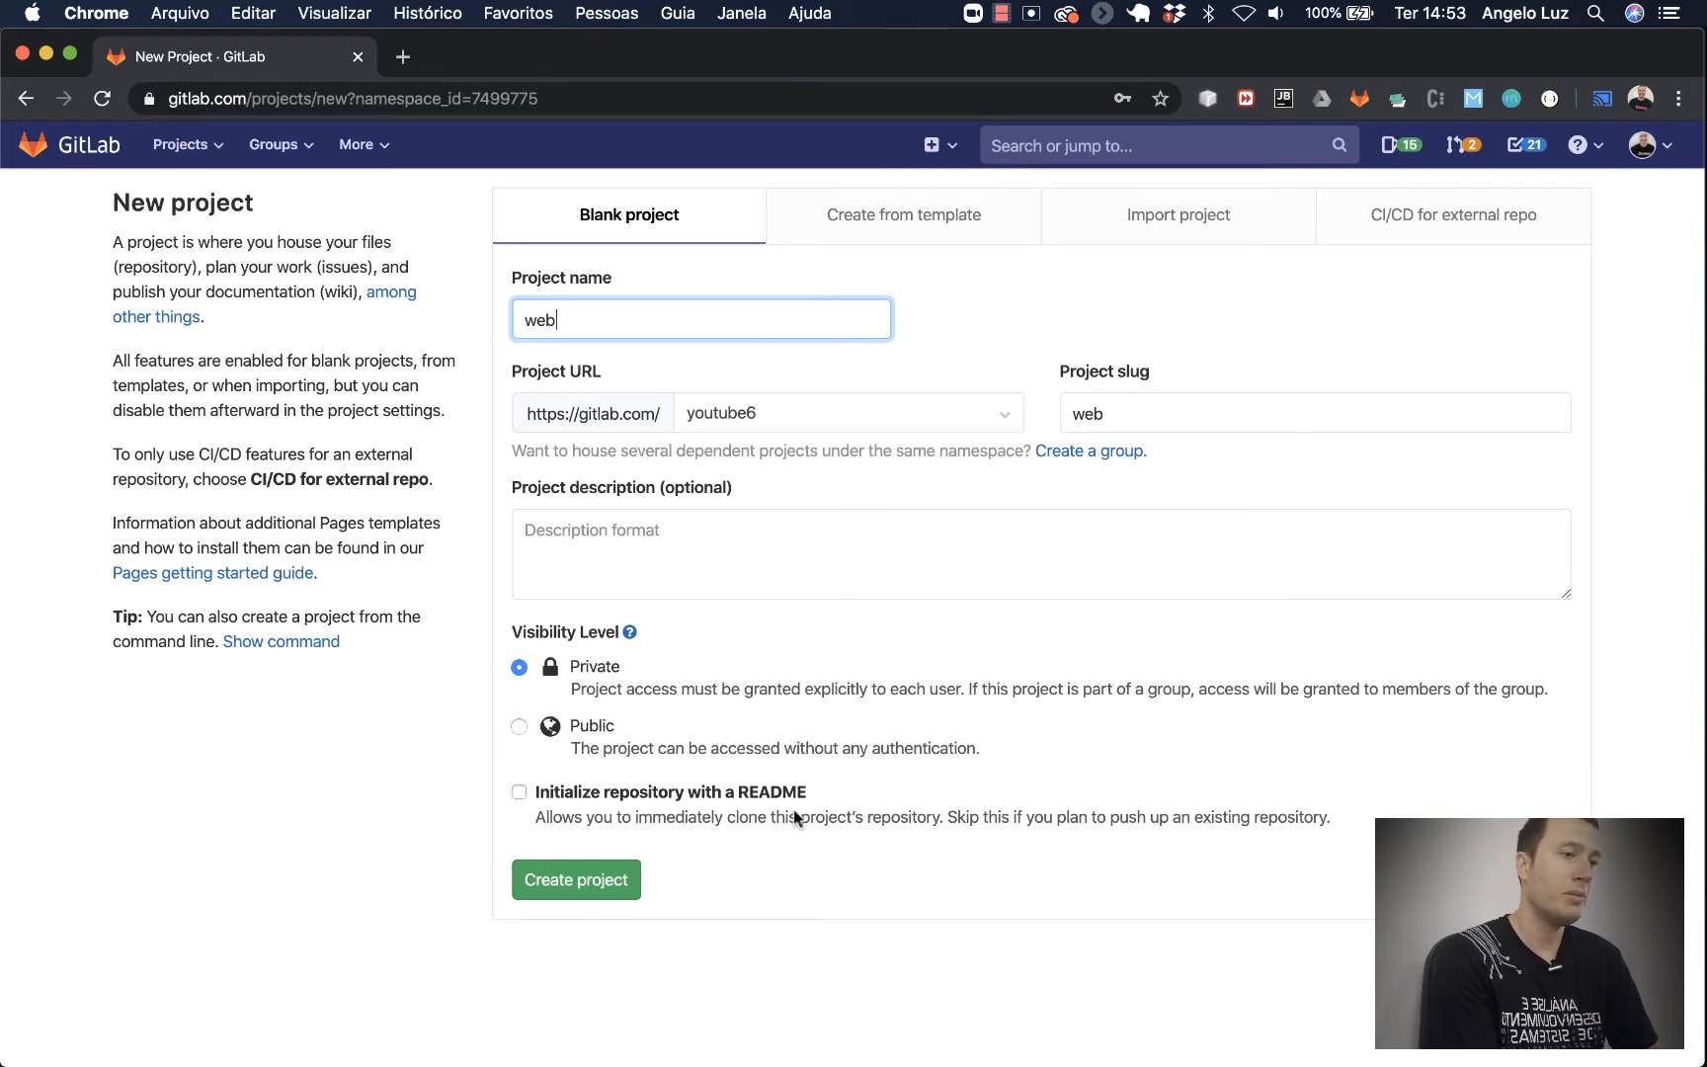
click(522, 727)
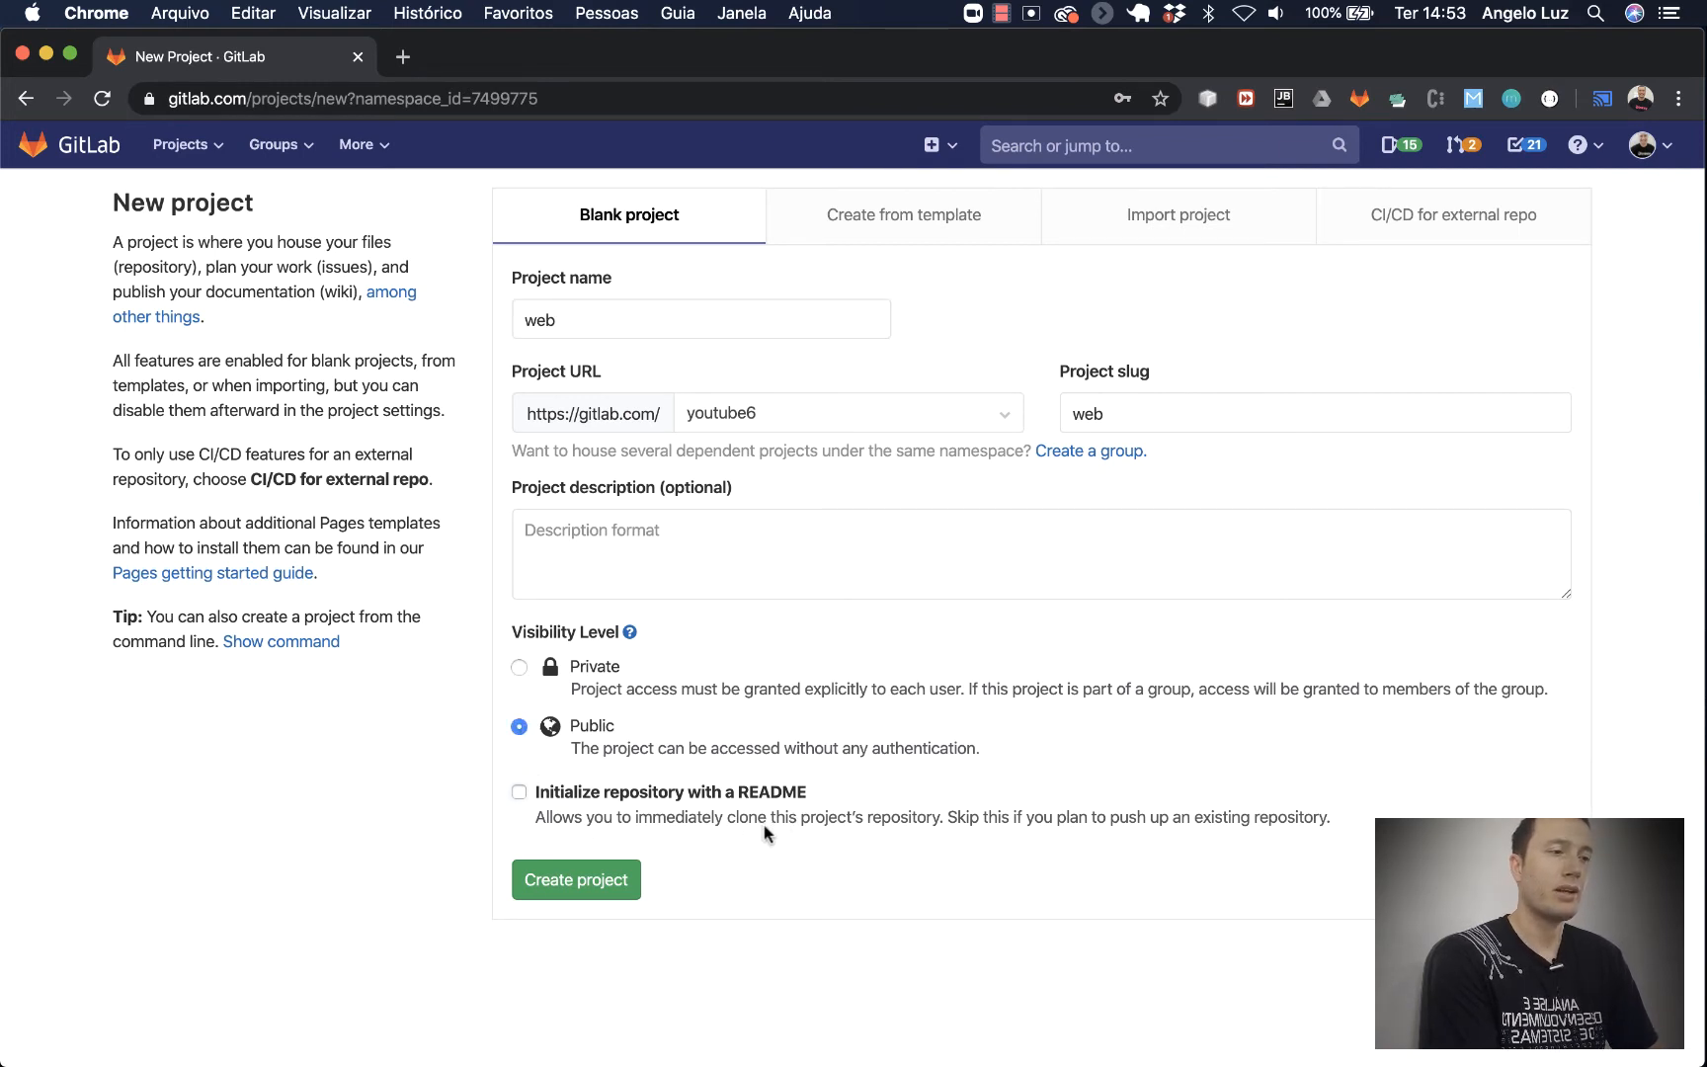
click(520, 793)
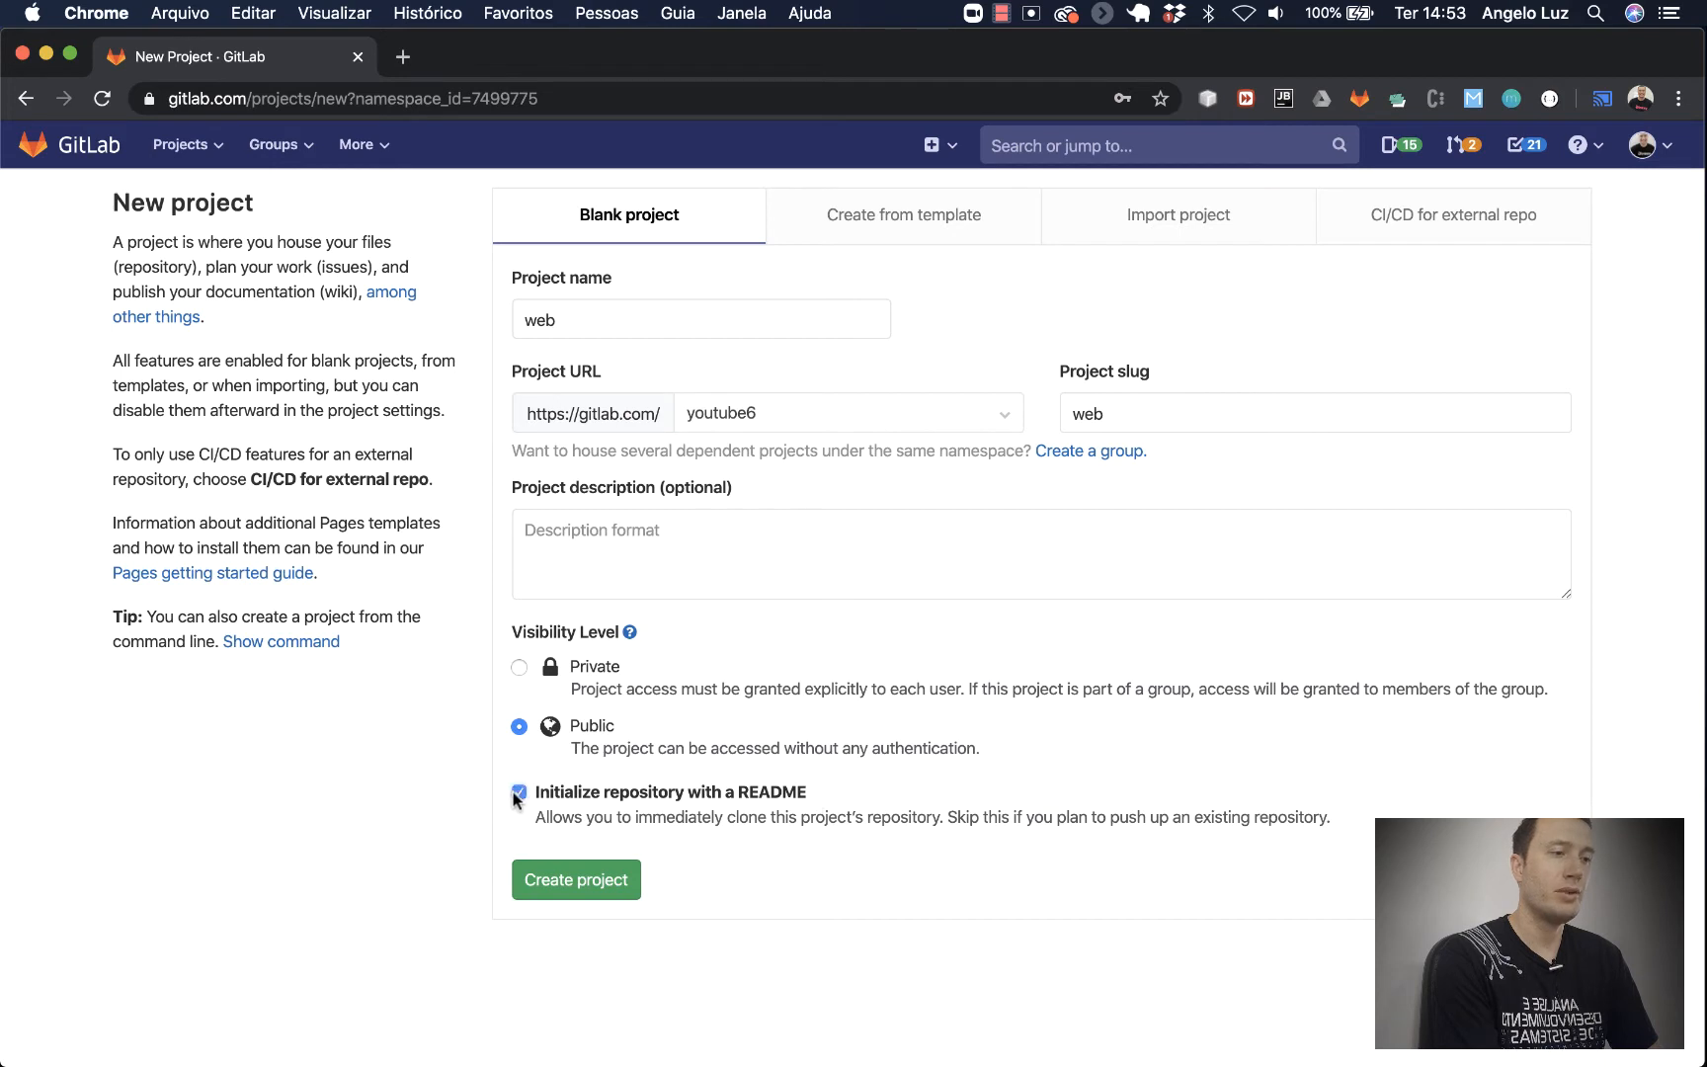
click(564, 882)
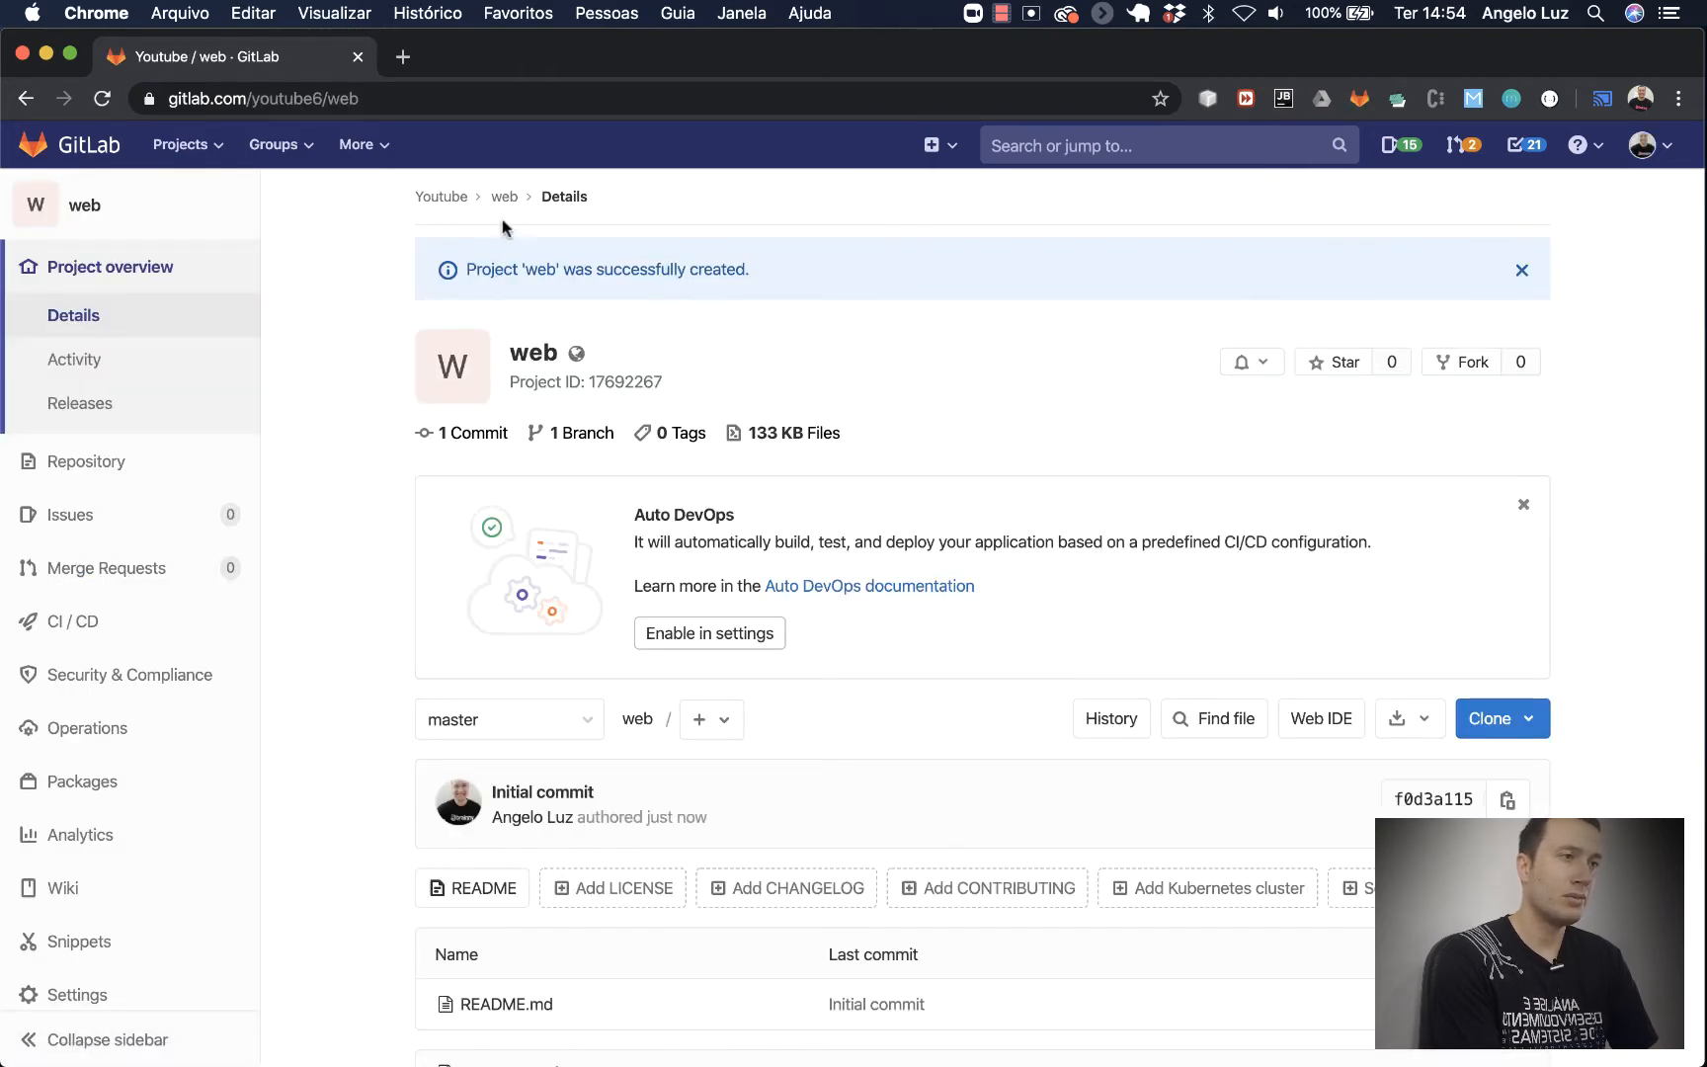
Return to the Youtube group and create a second blank public project named api, initialized with a README
click(449, 199)
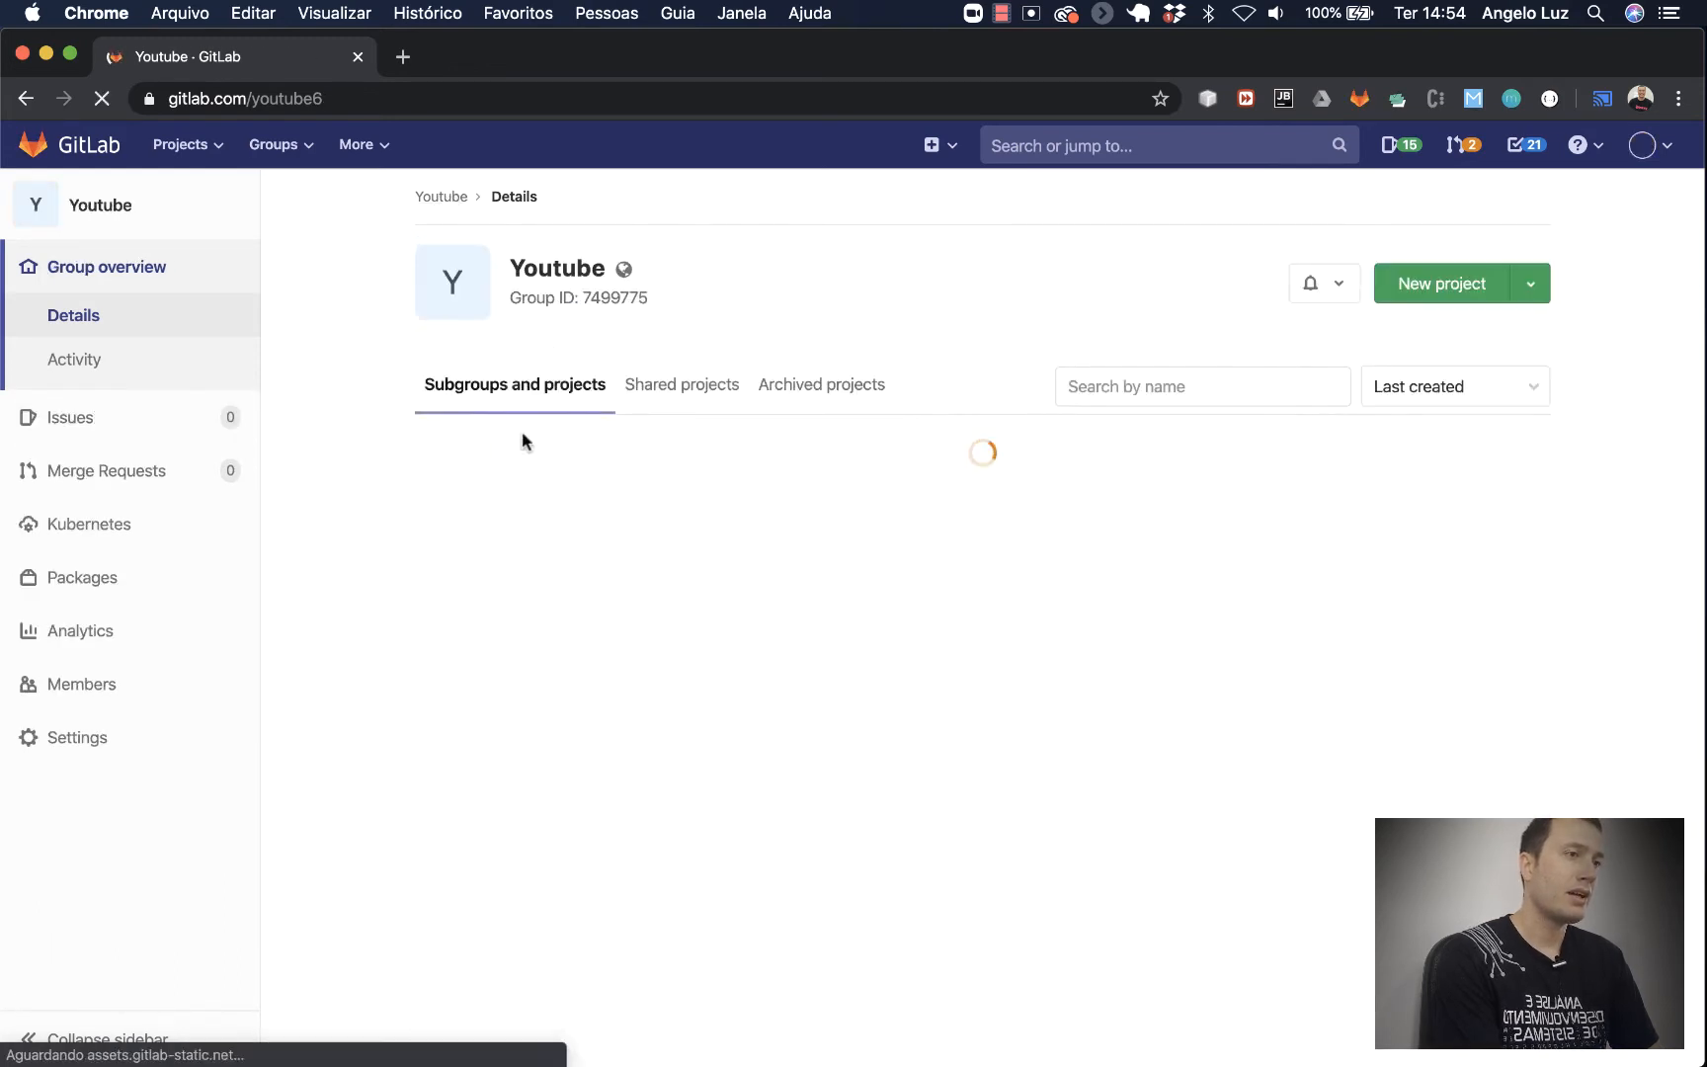
mouse_move(565, 450)
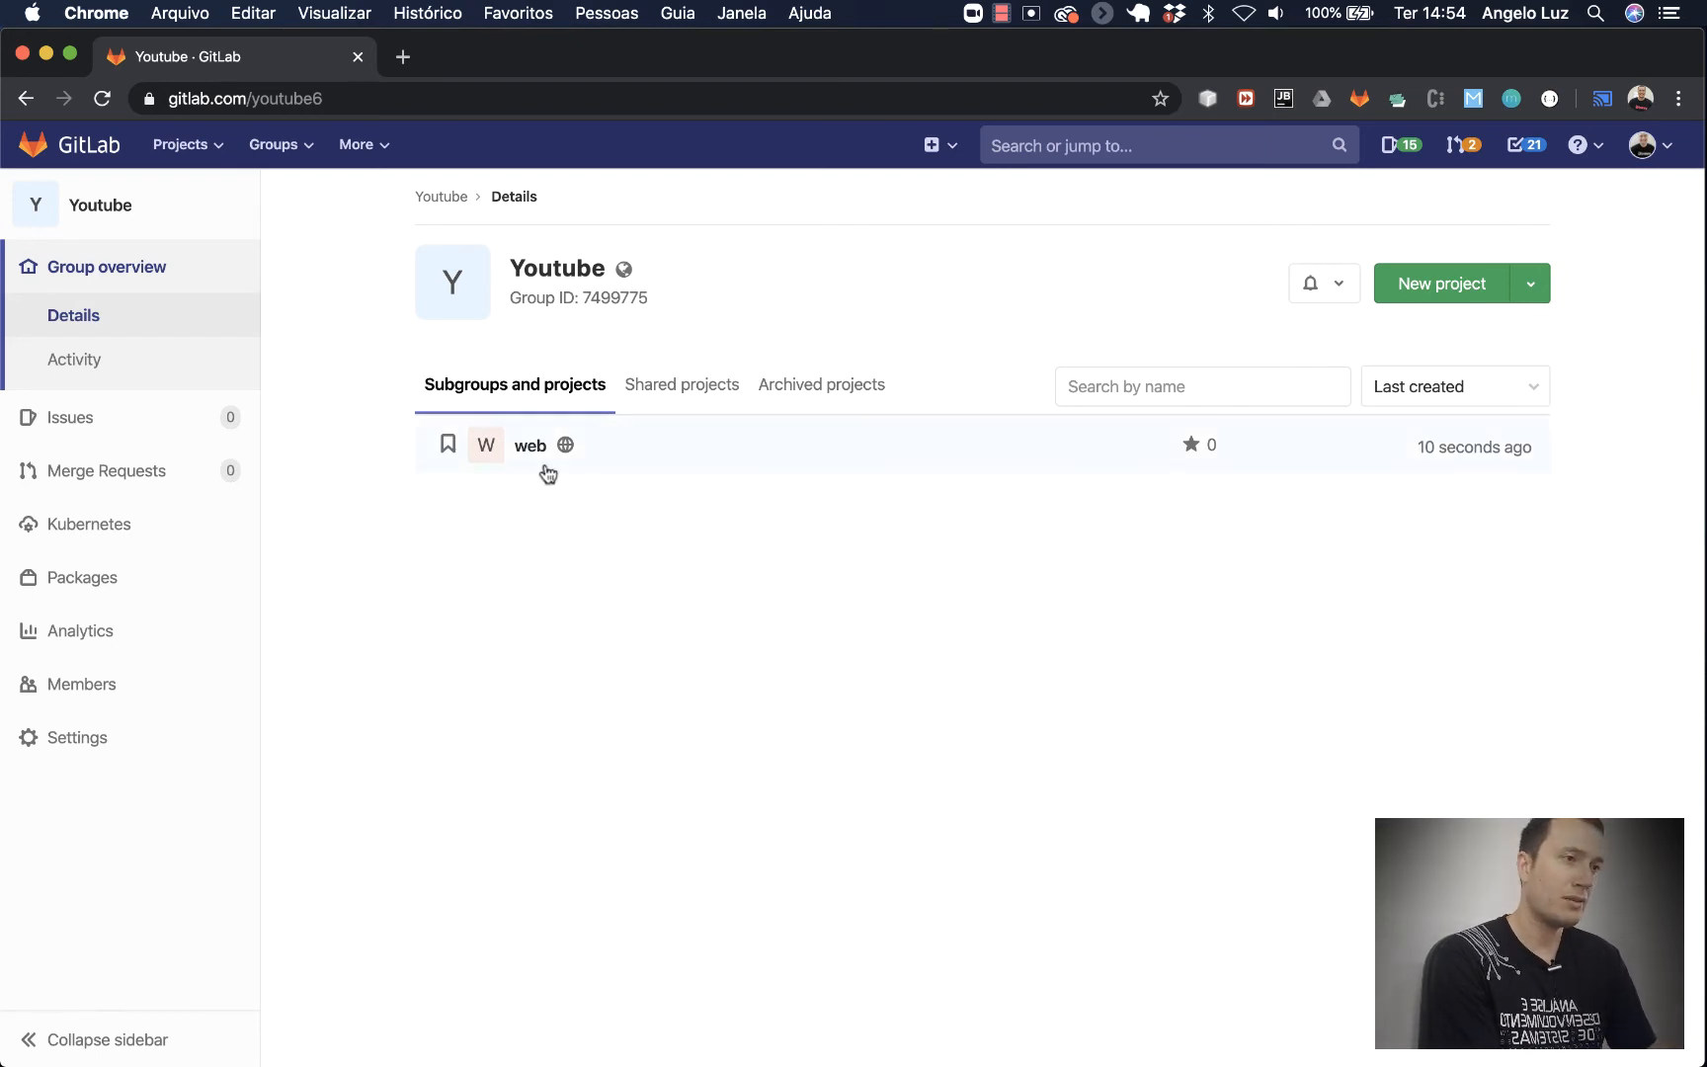
click(1445, 296)
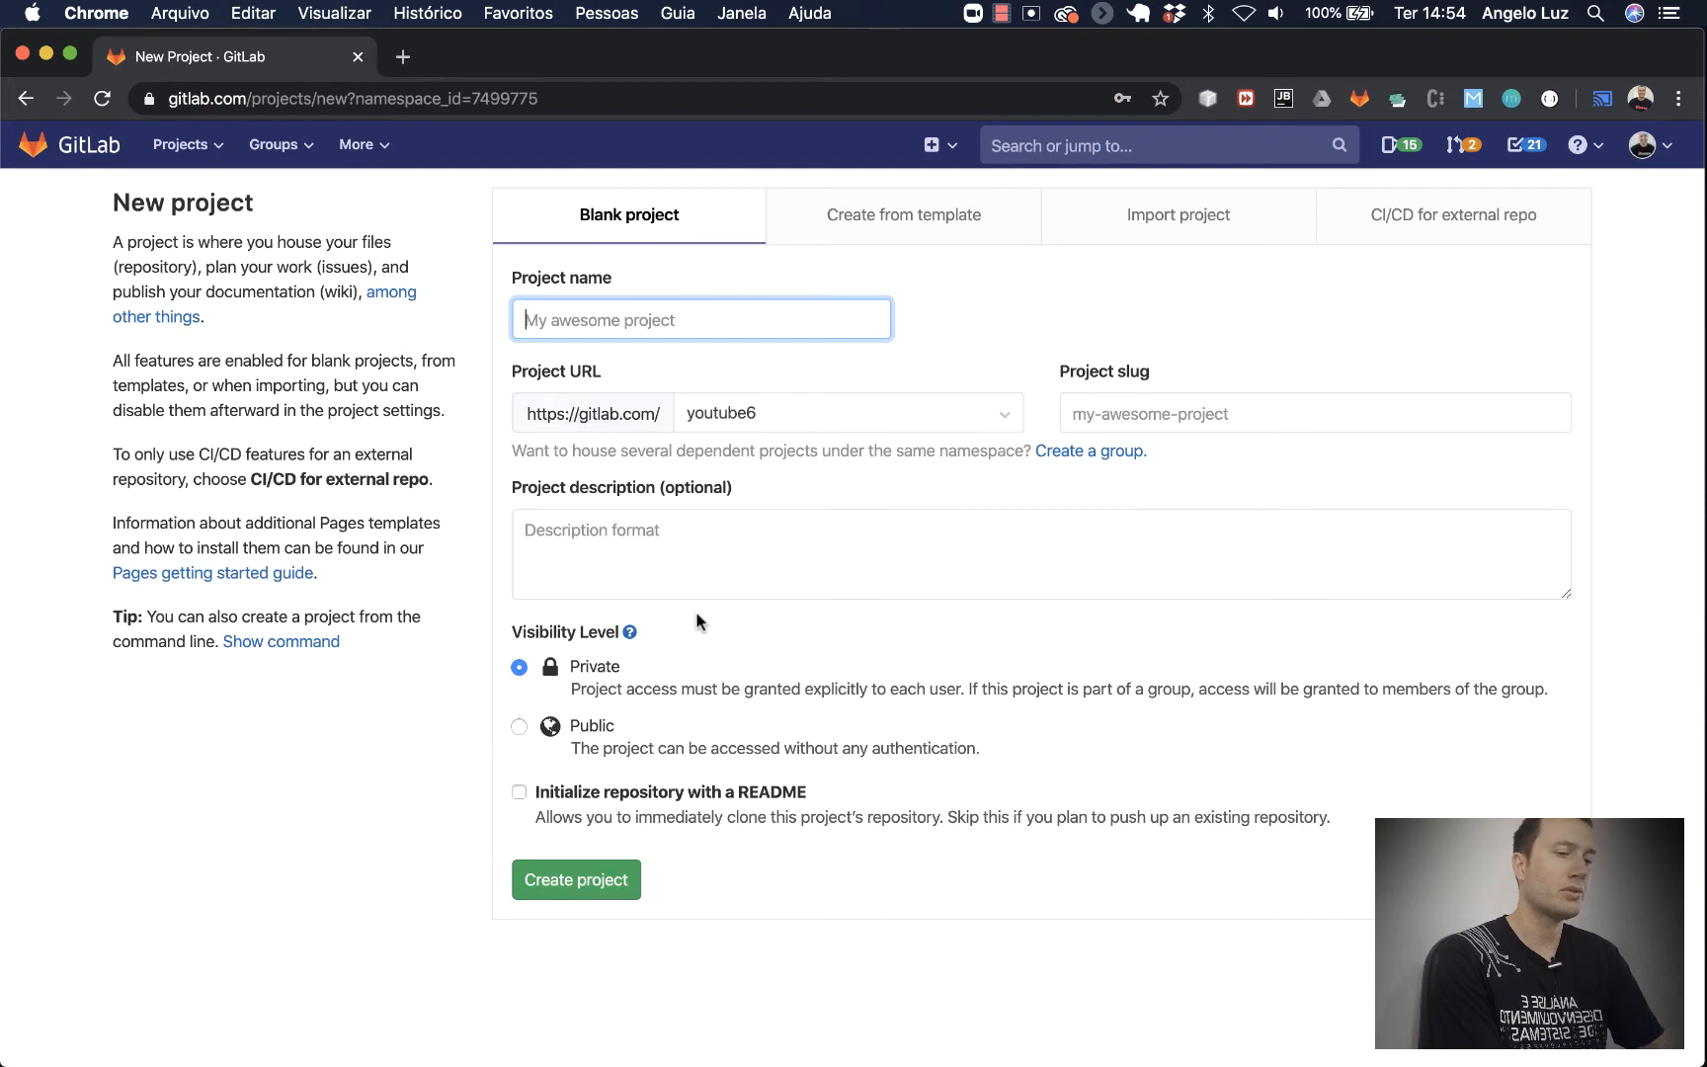
text(api)
key(Tab)
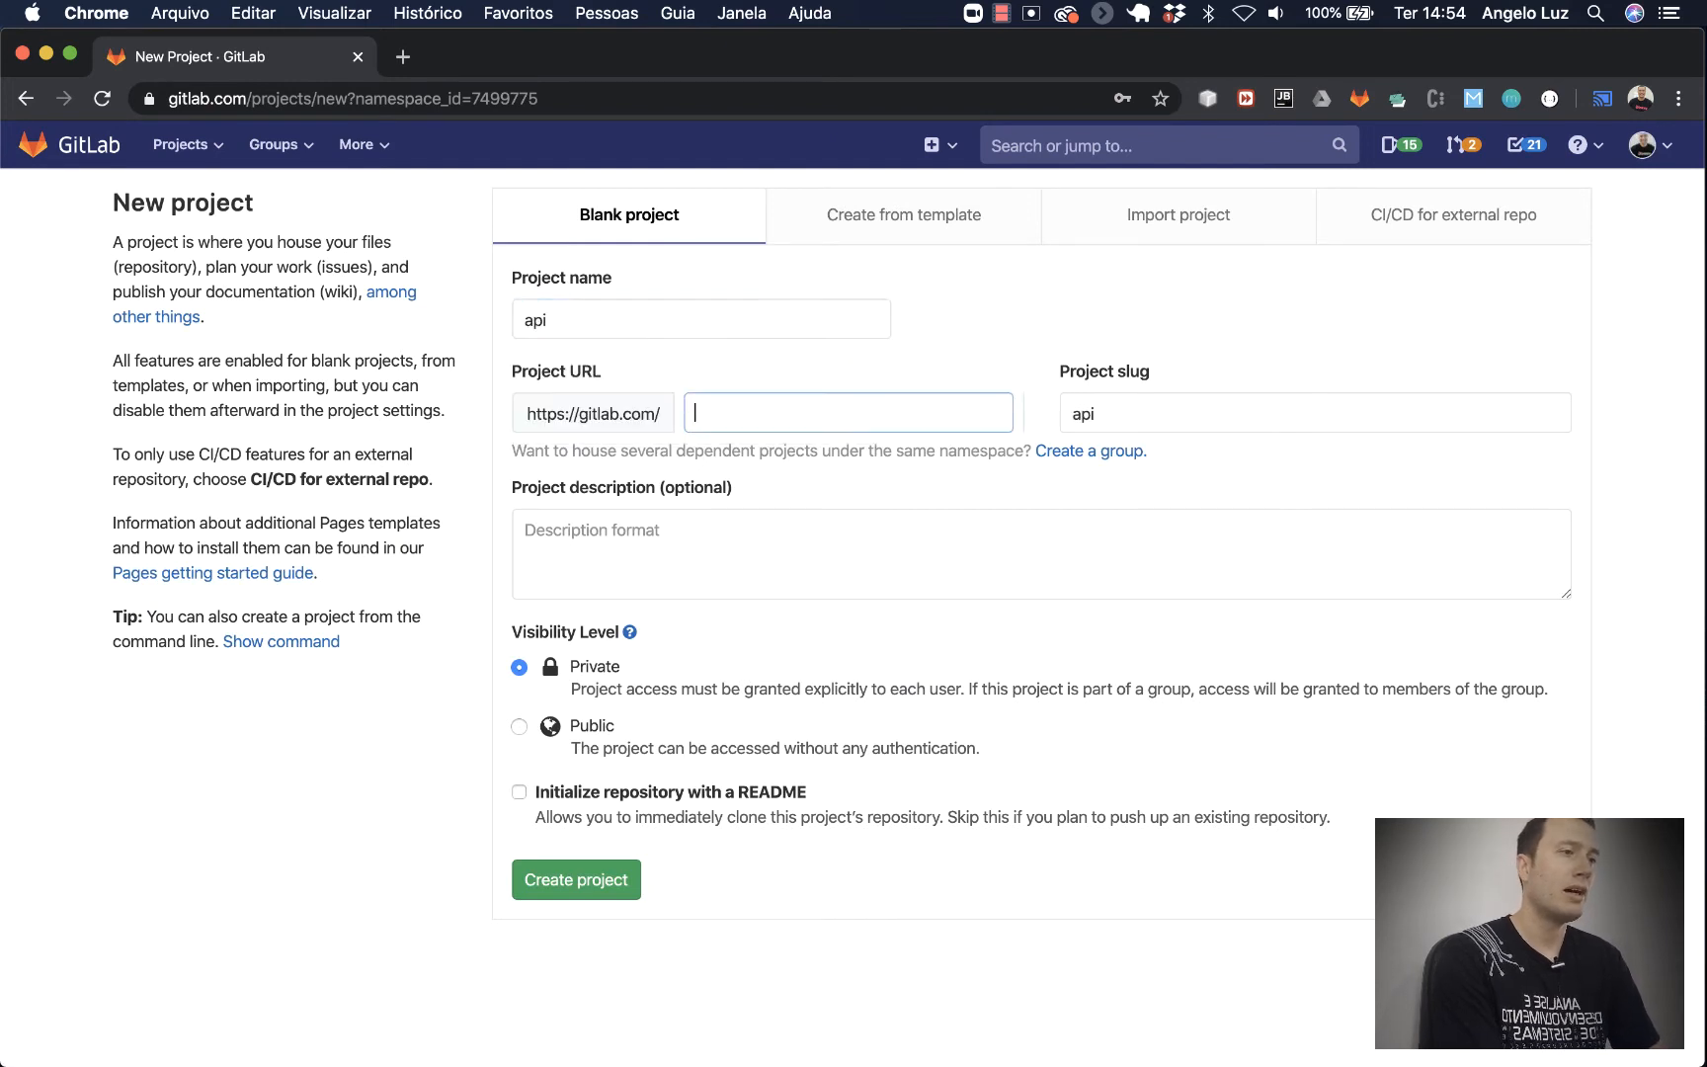
click(579, 728)
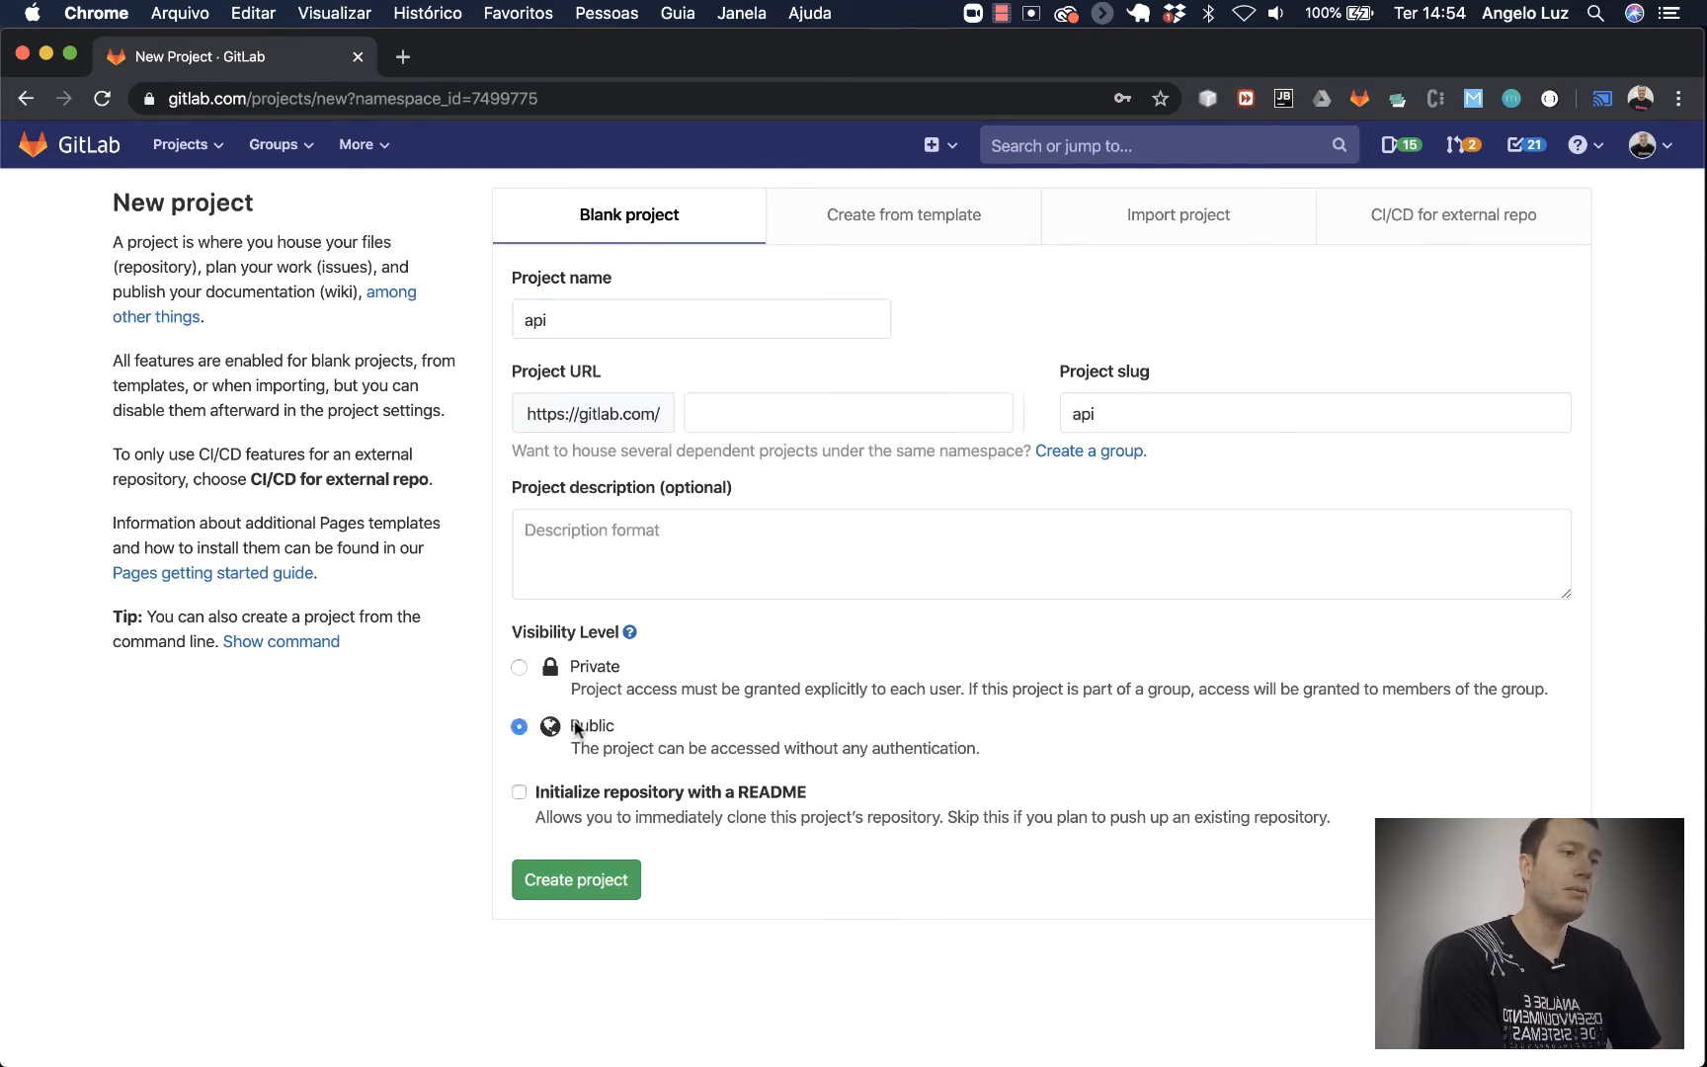
click(519, 793)
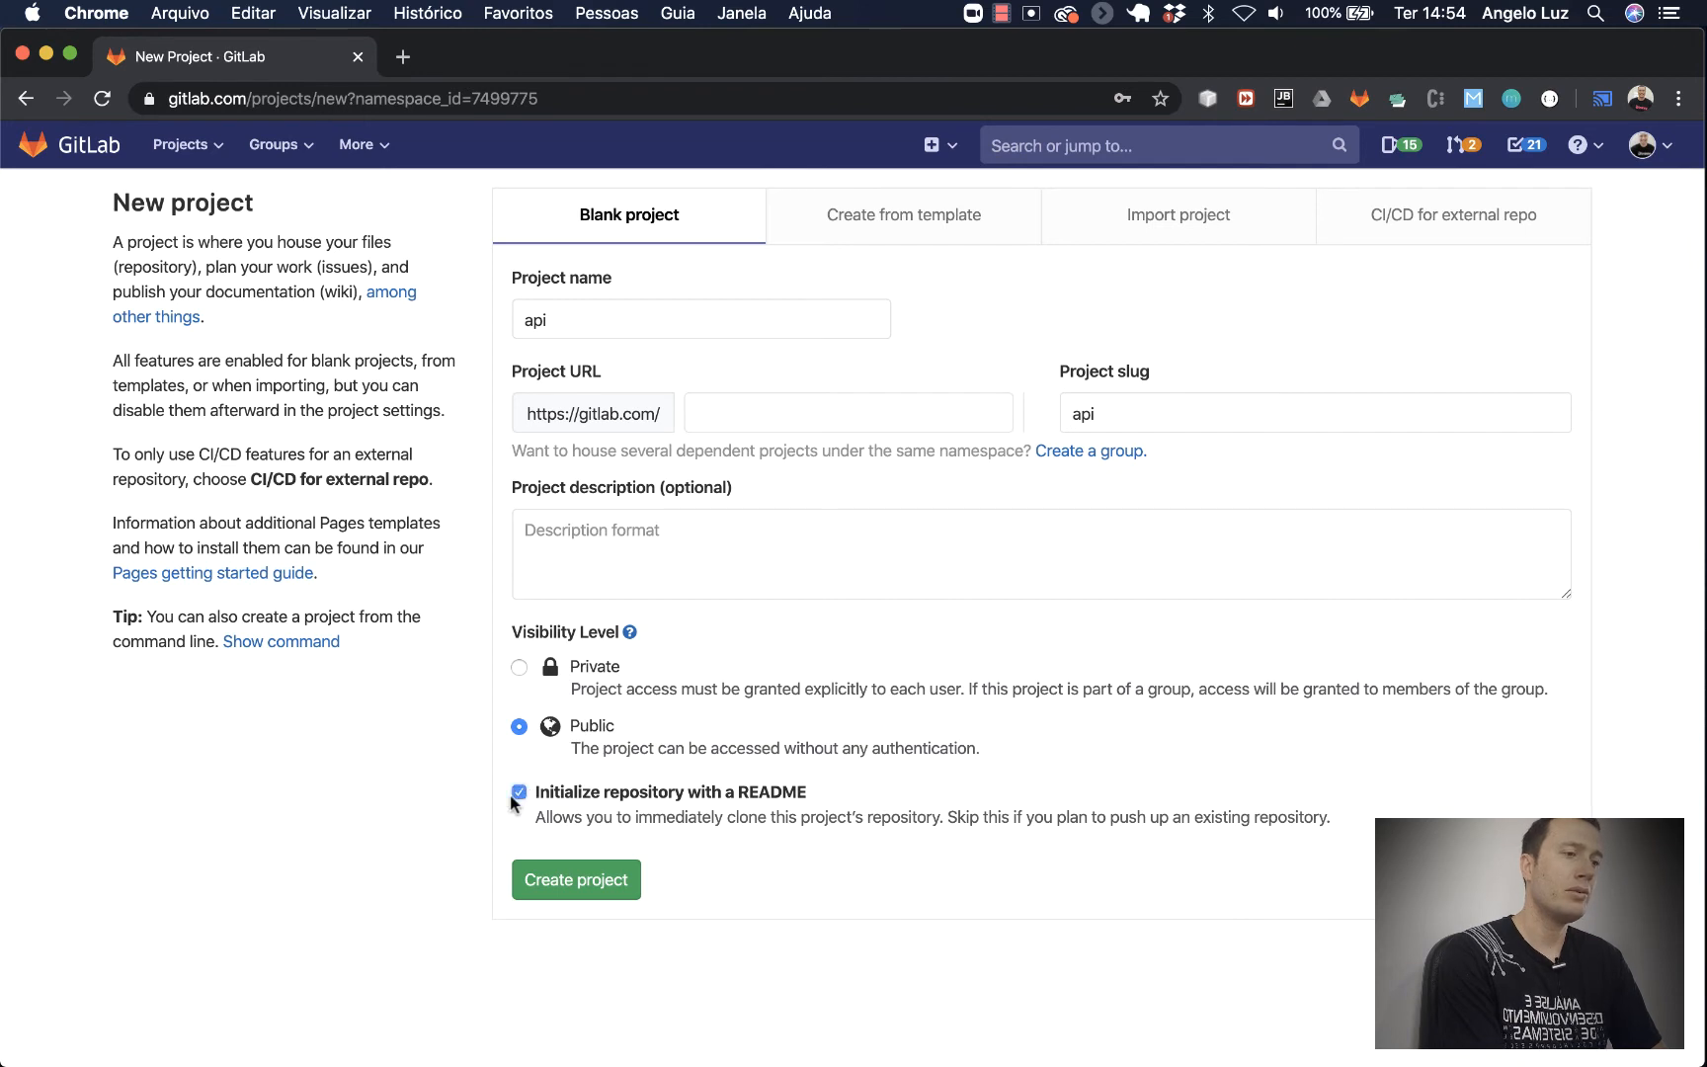
click(575, 884)
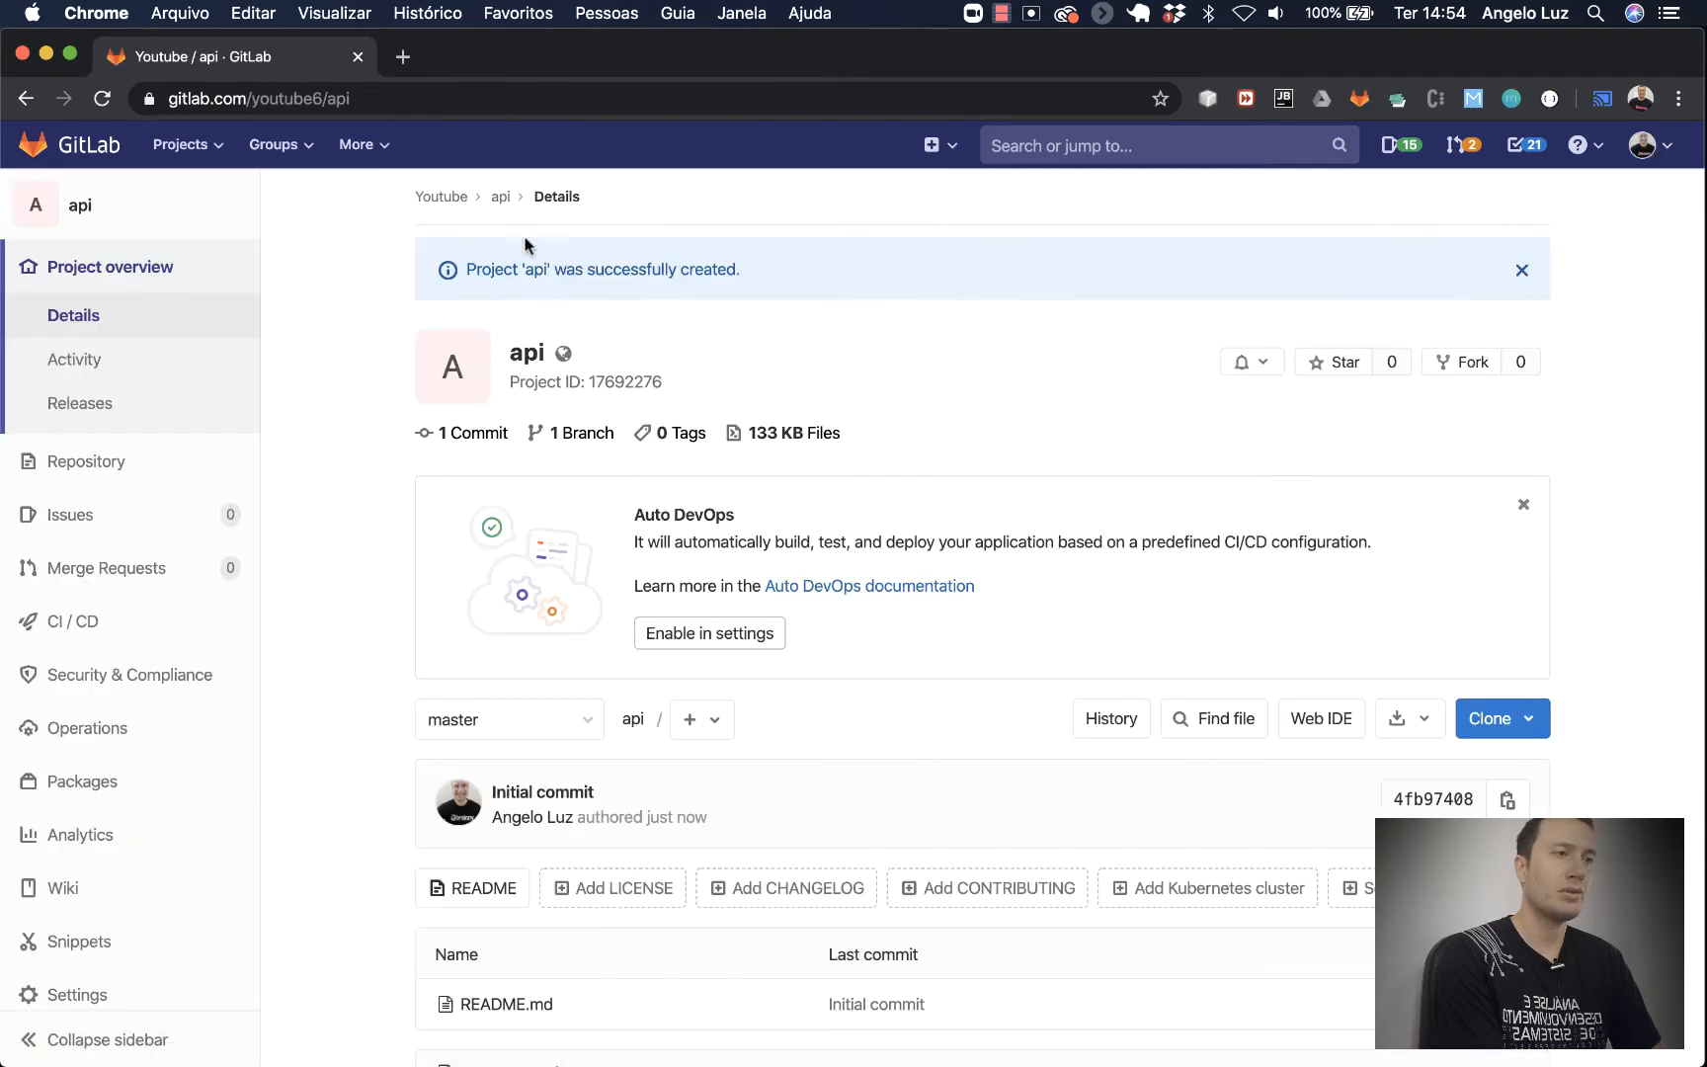
Return to the Youtube group, open its api project and go to the project's milestones
click(450, 198)
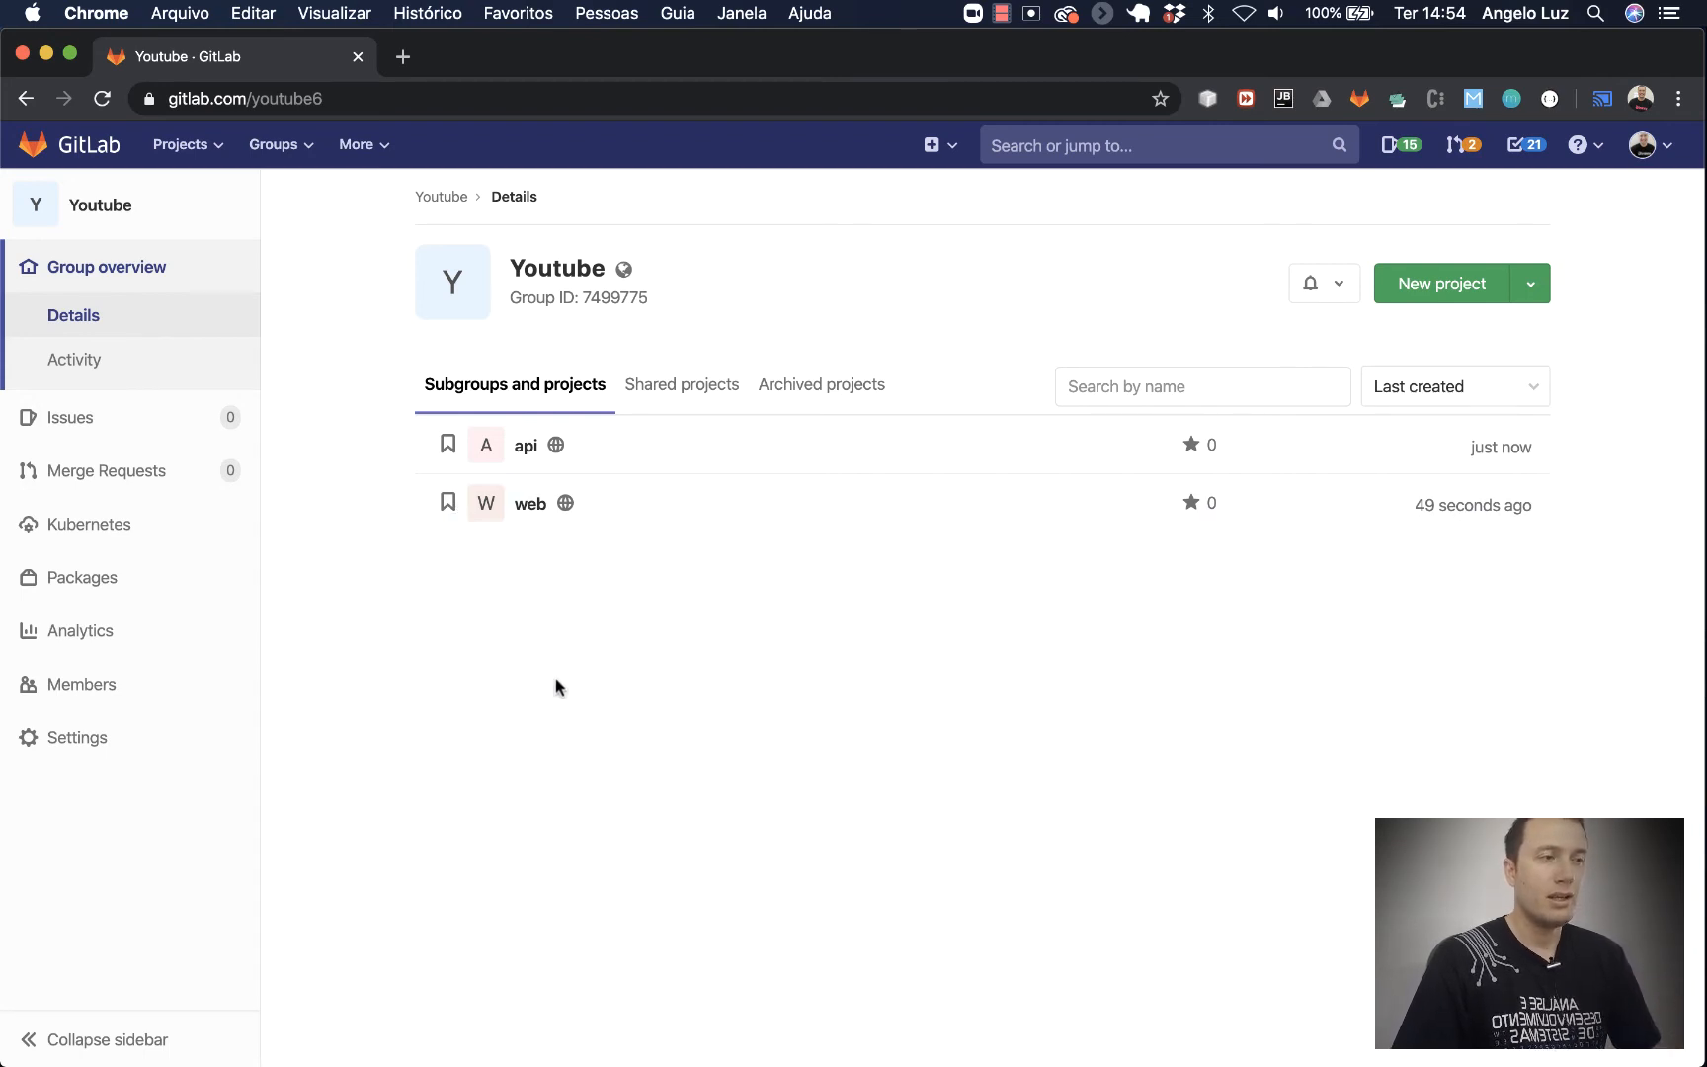
click(526, 448)
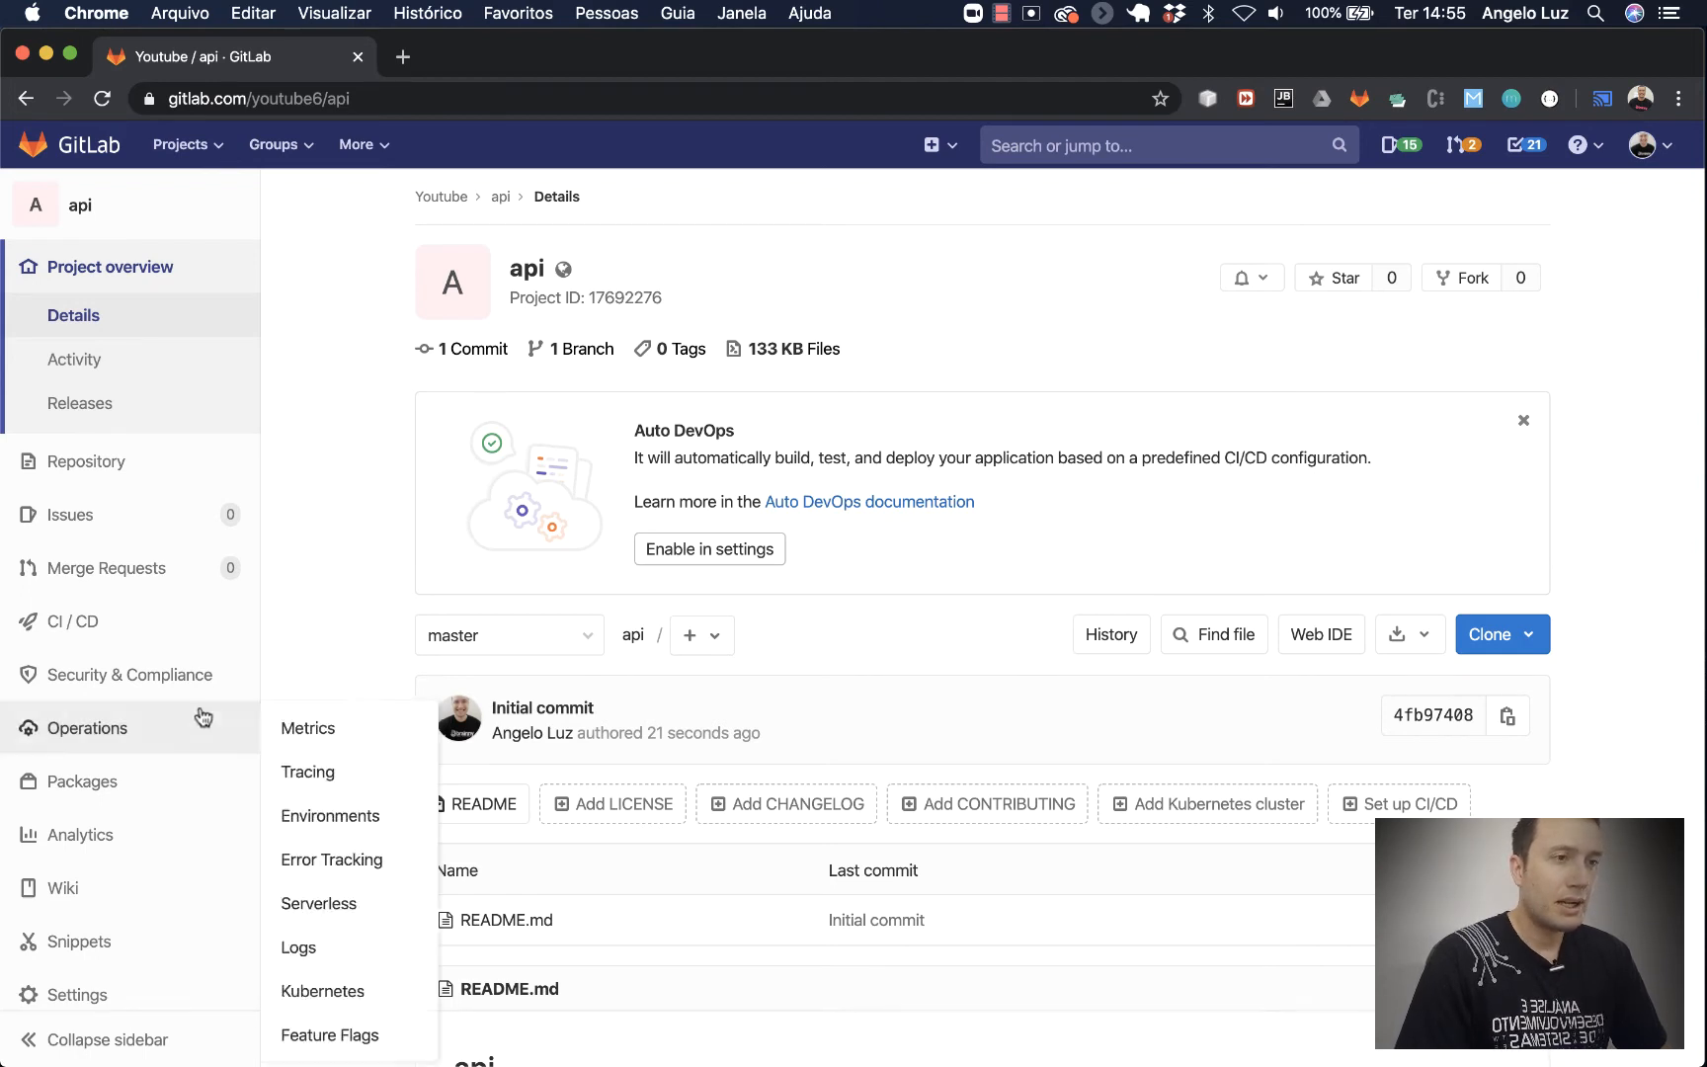
mouse_move(101, 534)
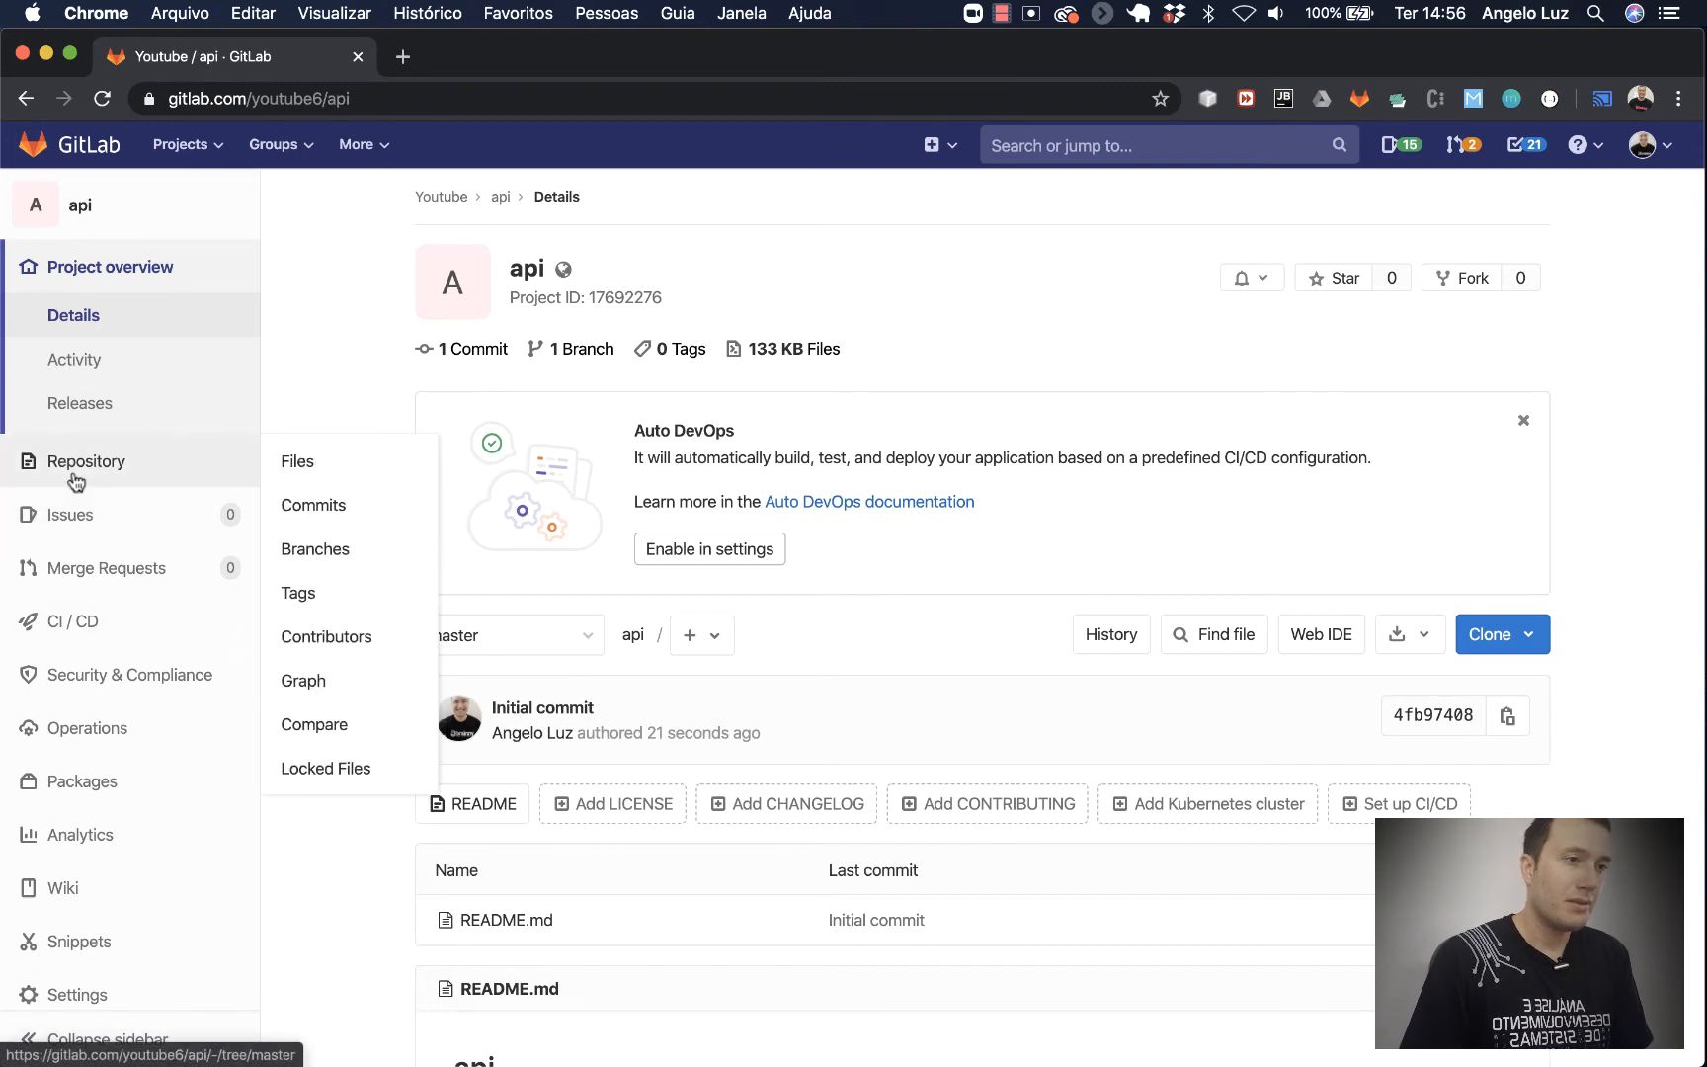
mouse_move(125, 520)
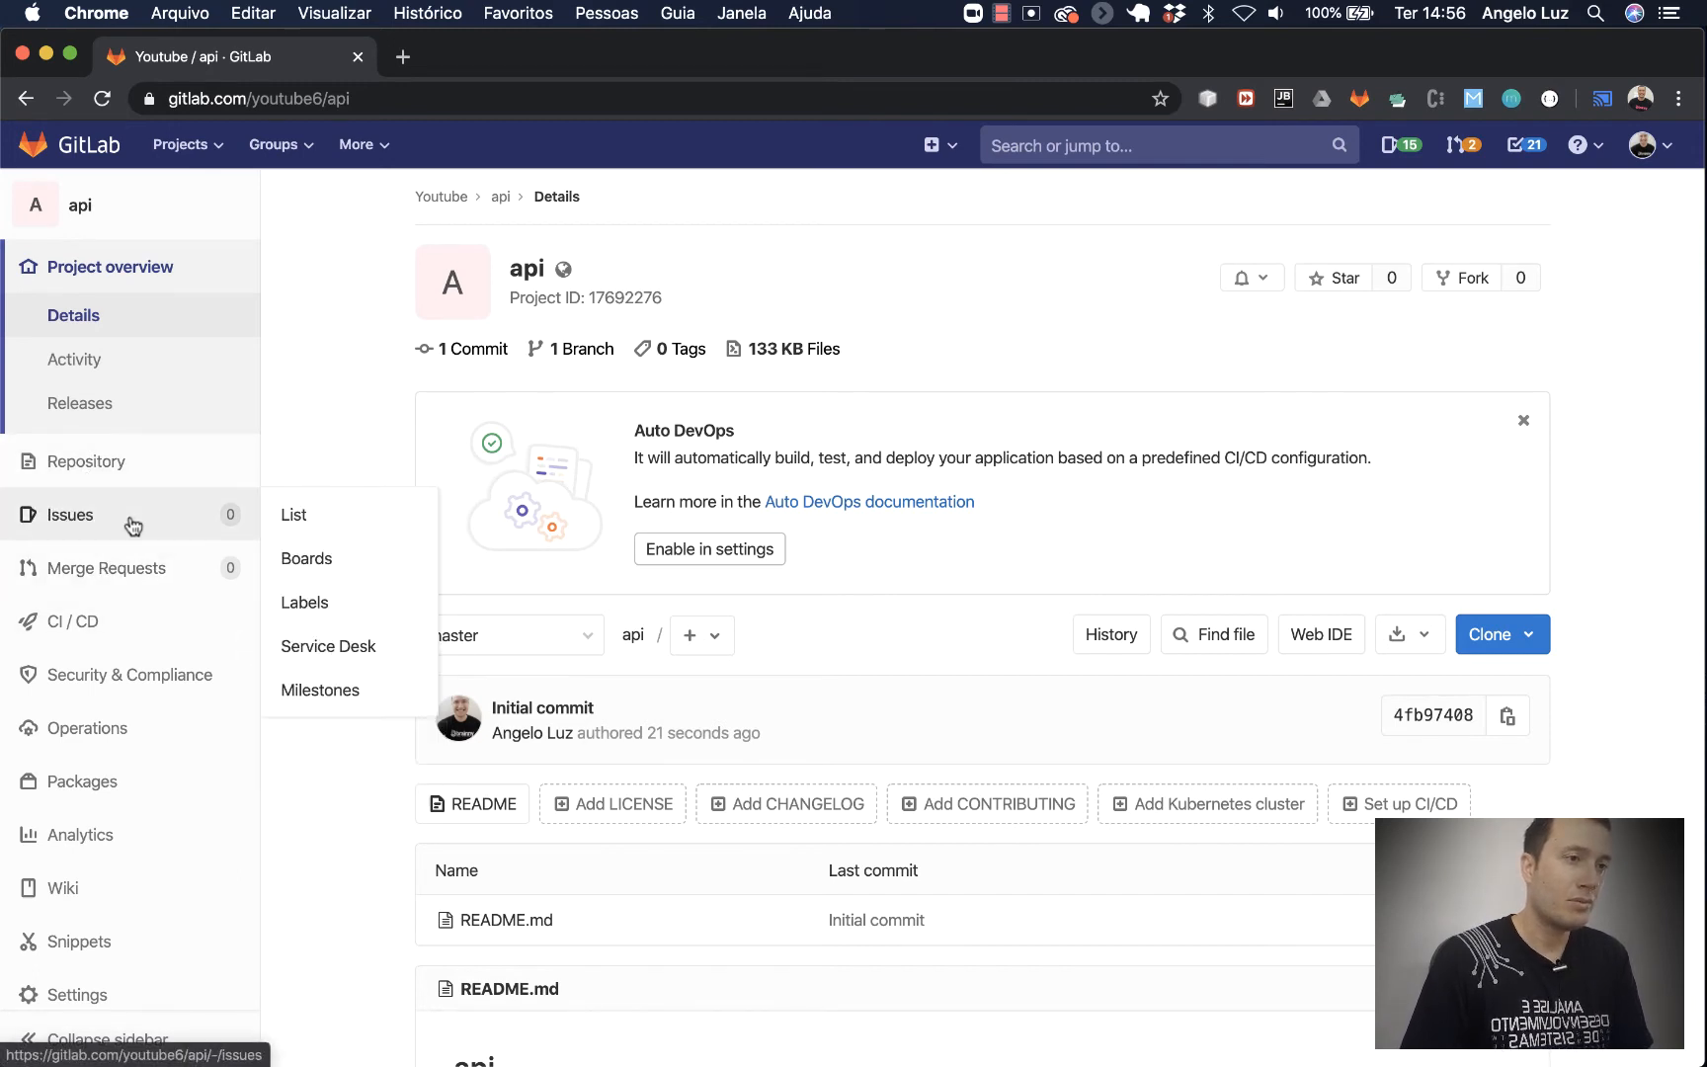
click(320, 690)
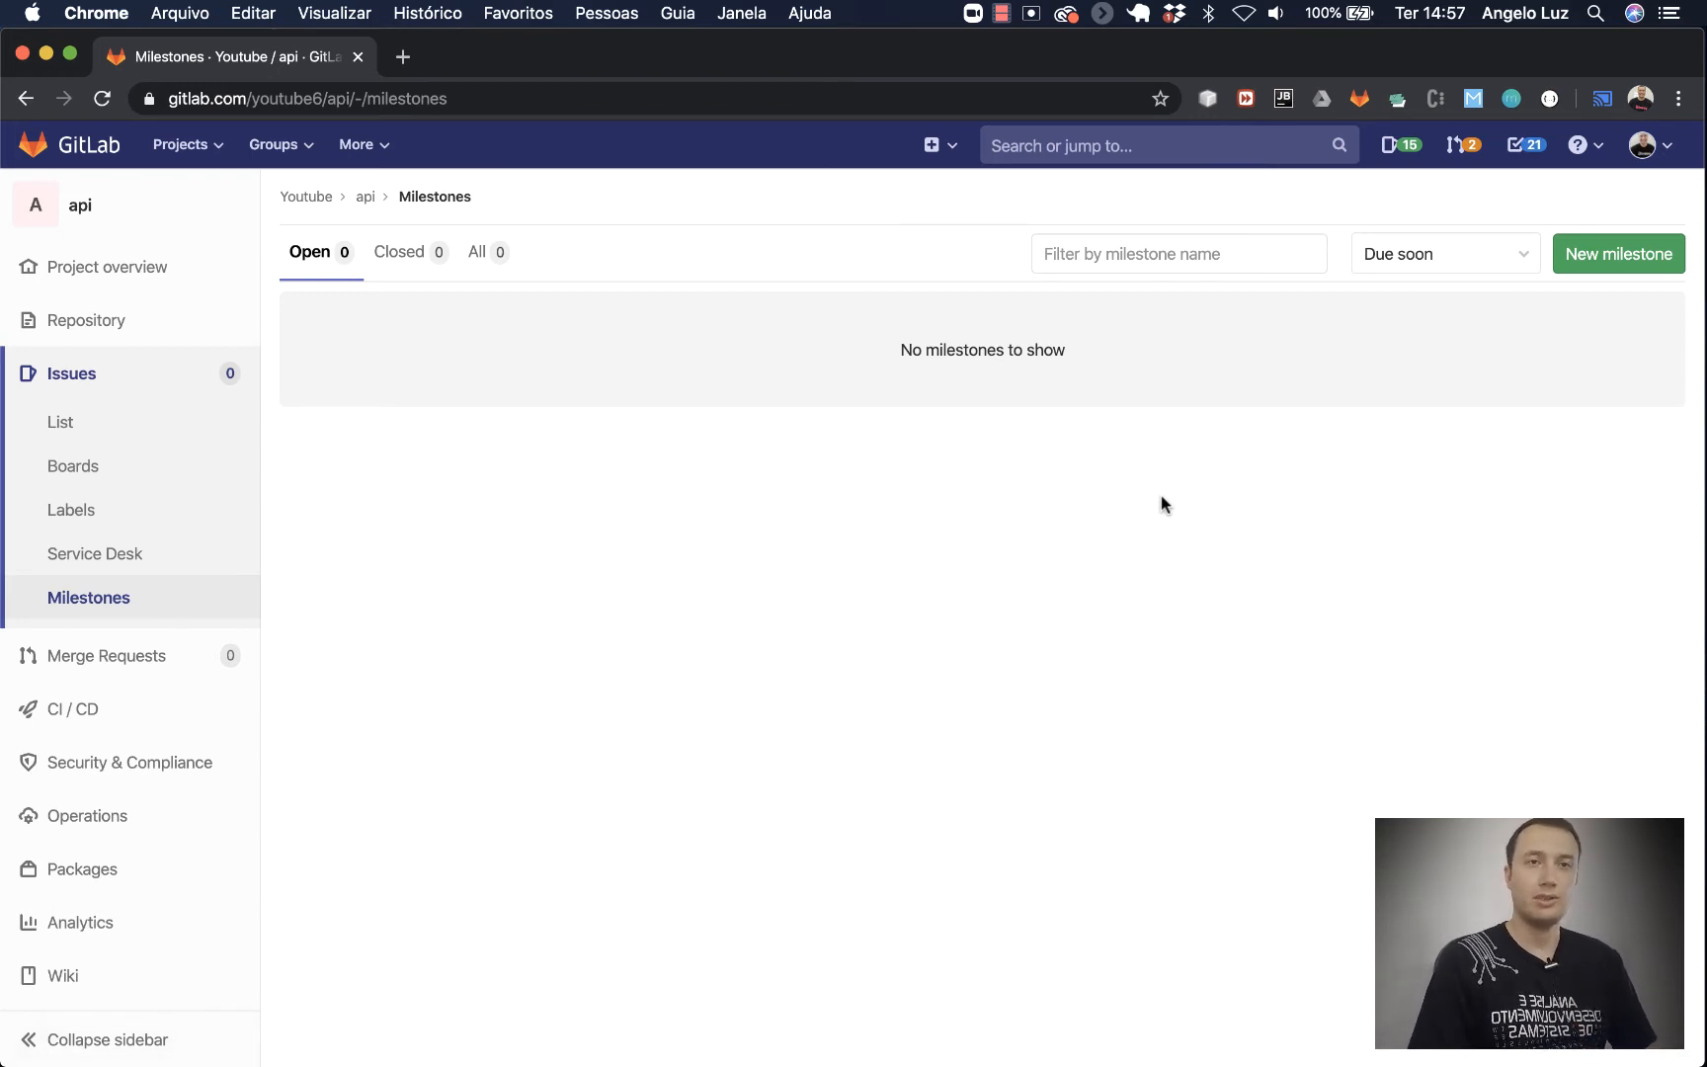
Start a new milestone in the api project and title it Sprint 1
click(1626, 259)
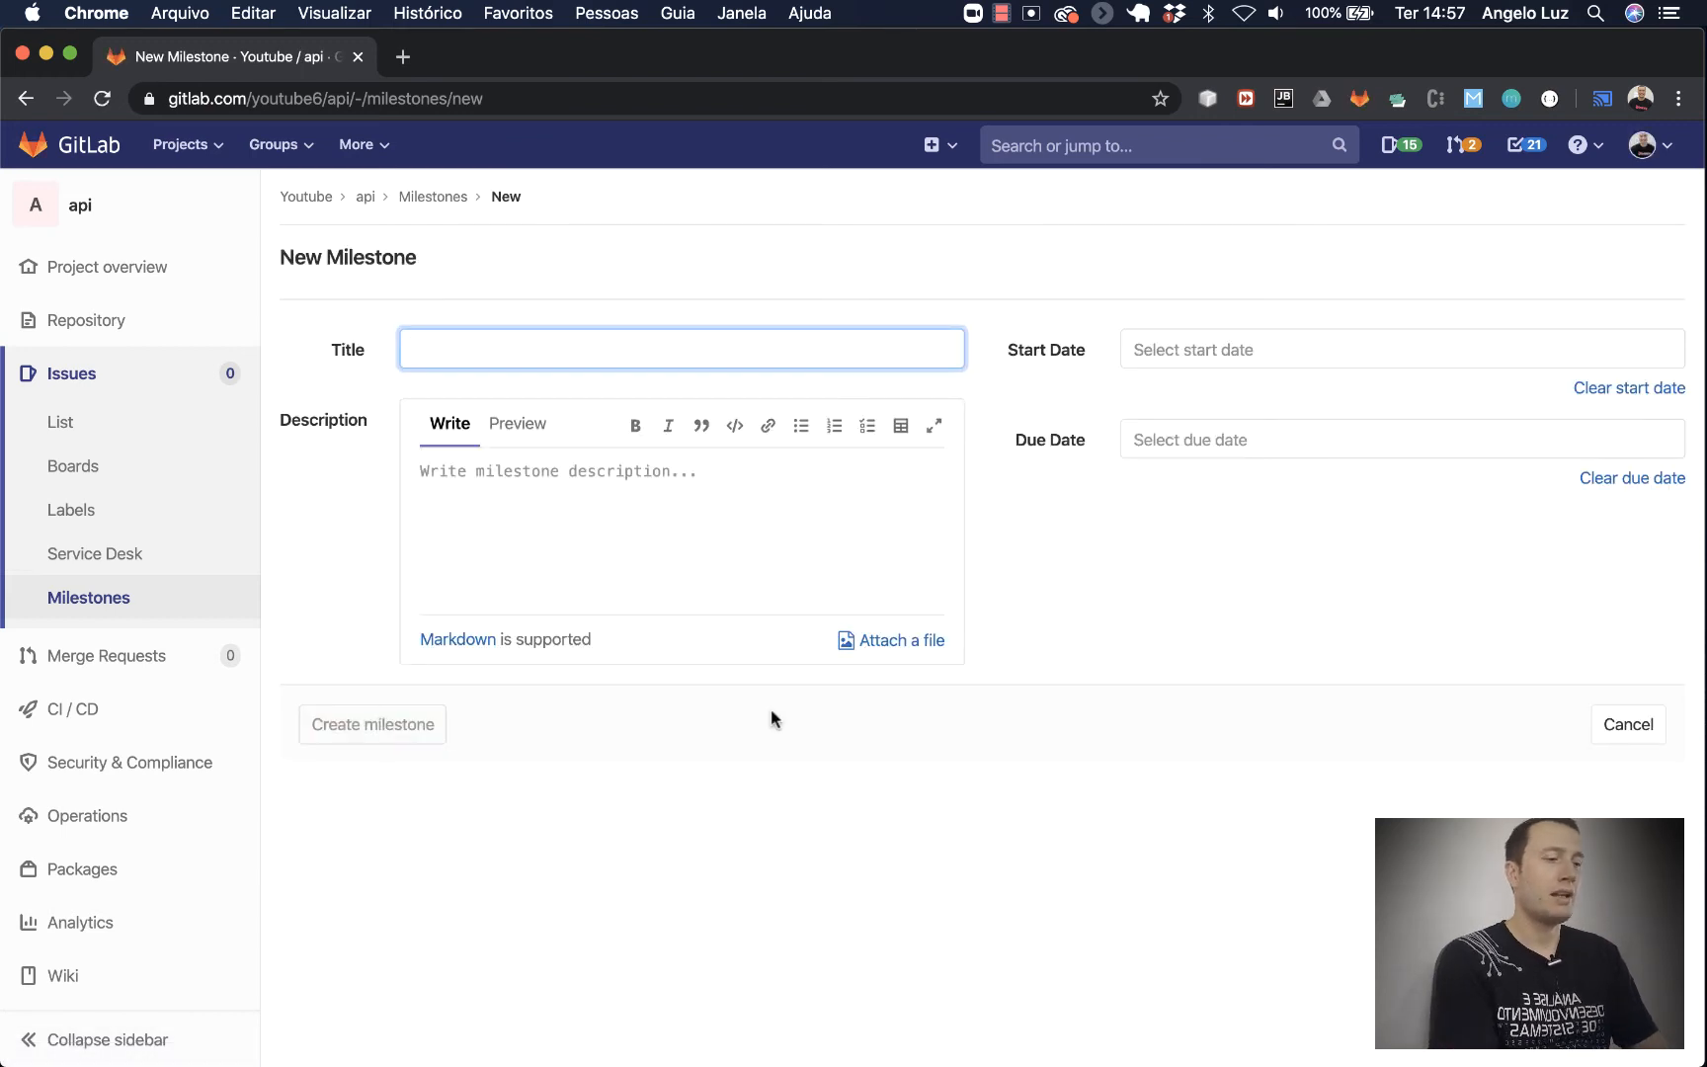
text(sprin)
key(BackSpace)
key(BackSpace)
key(BackSpace)
key(BackSpace)
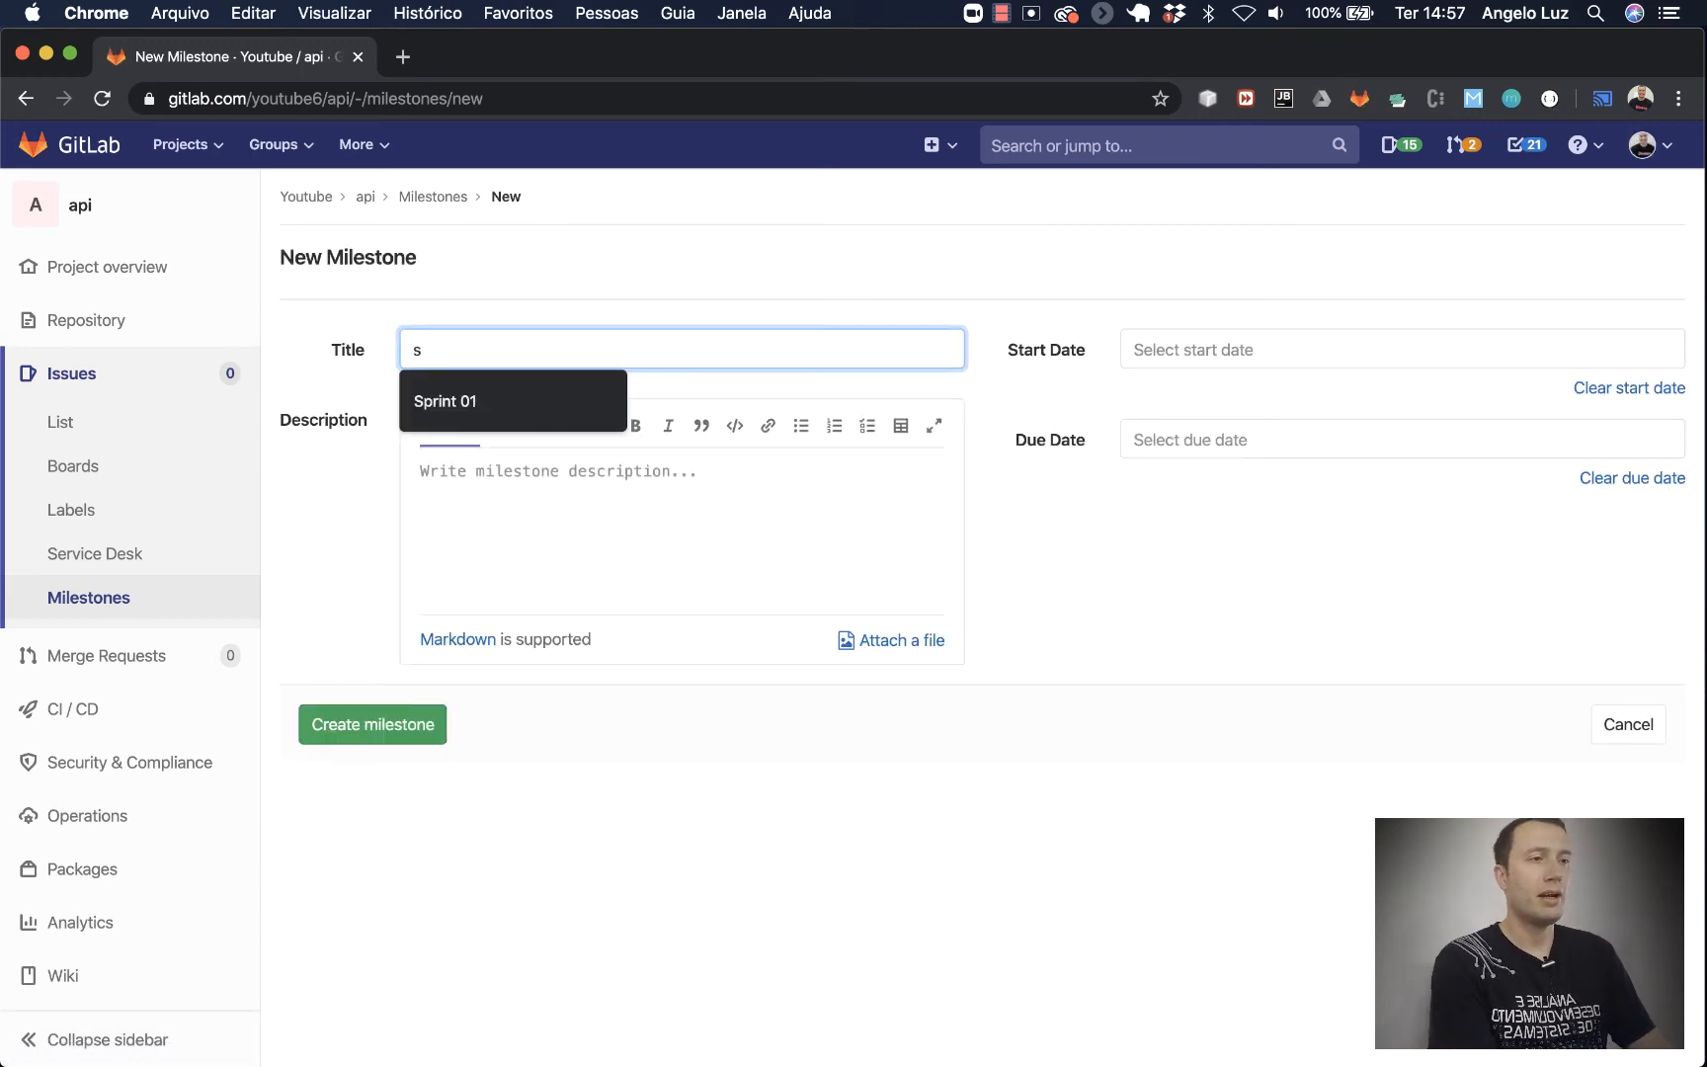
key(BackSpace)
text(s)
key(BackSpace)
text(S)
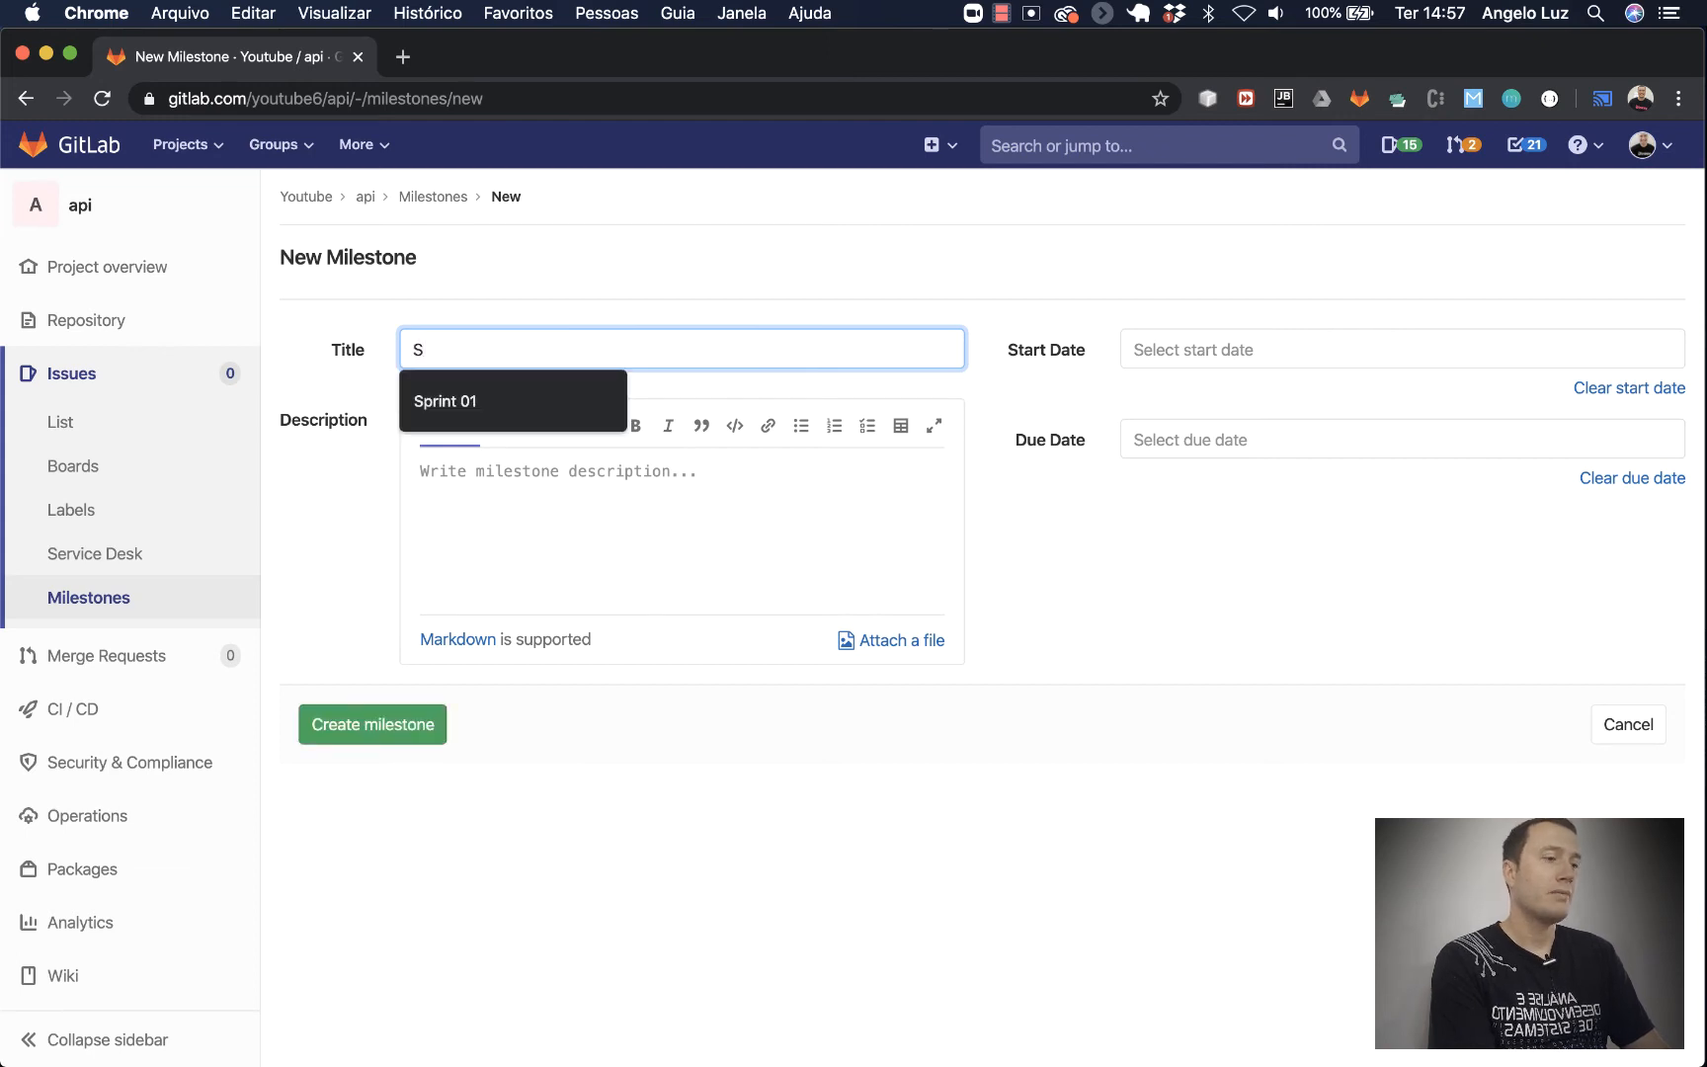
text(print 0)
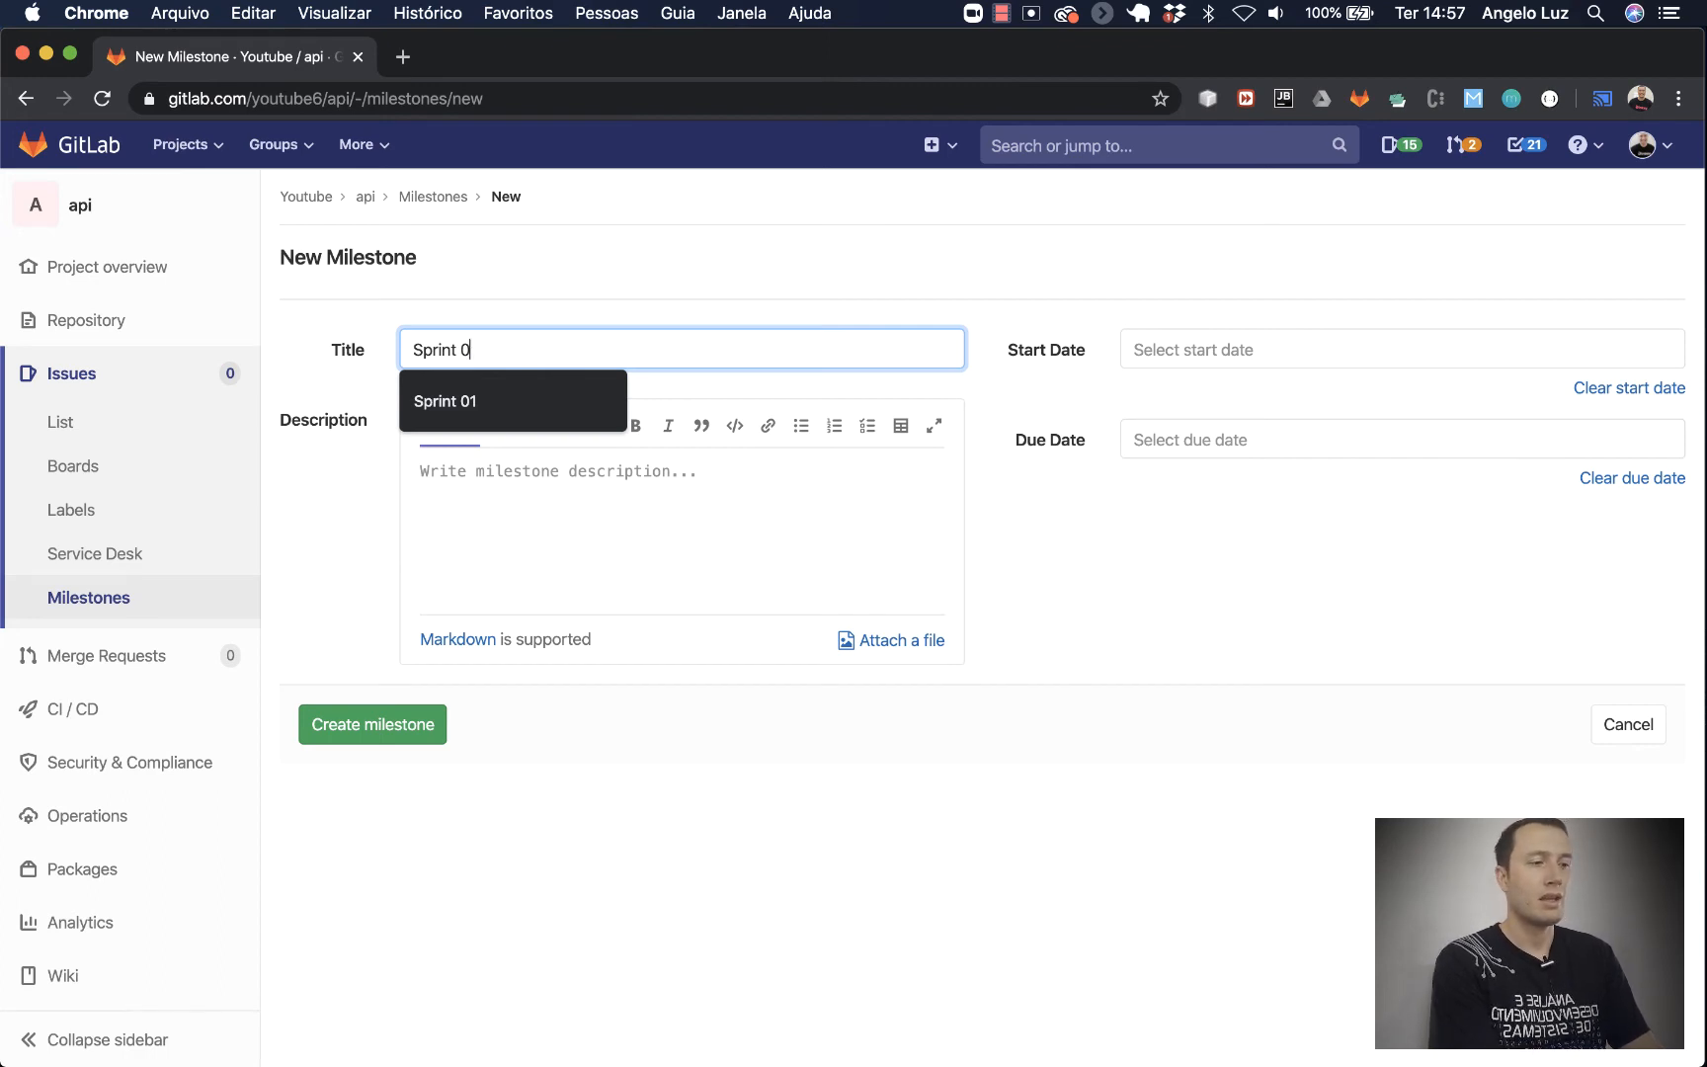
key(BackSpace)
text(1)
Enter the milestone description "Realizar integração para login social e realizar agendamento pelo aplicativo."
click(682, 513)
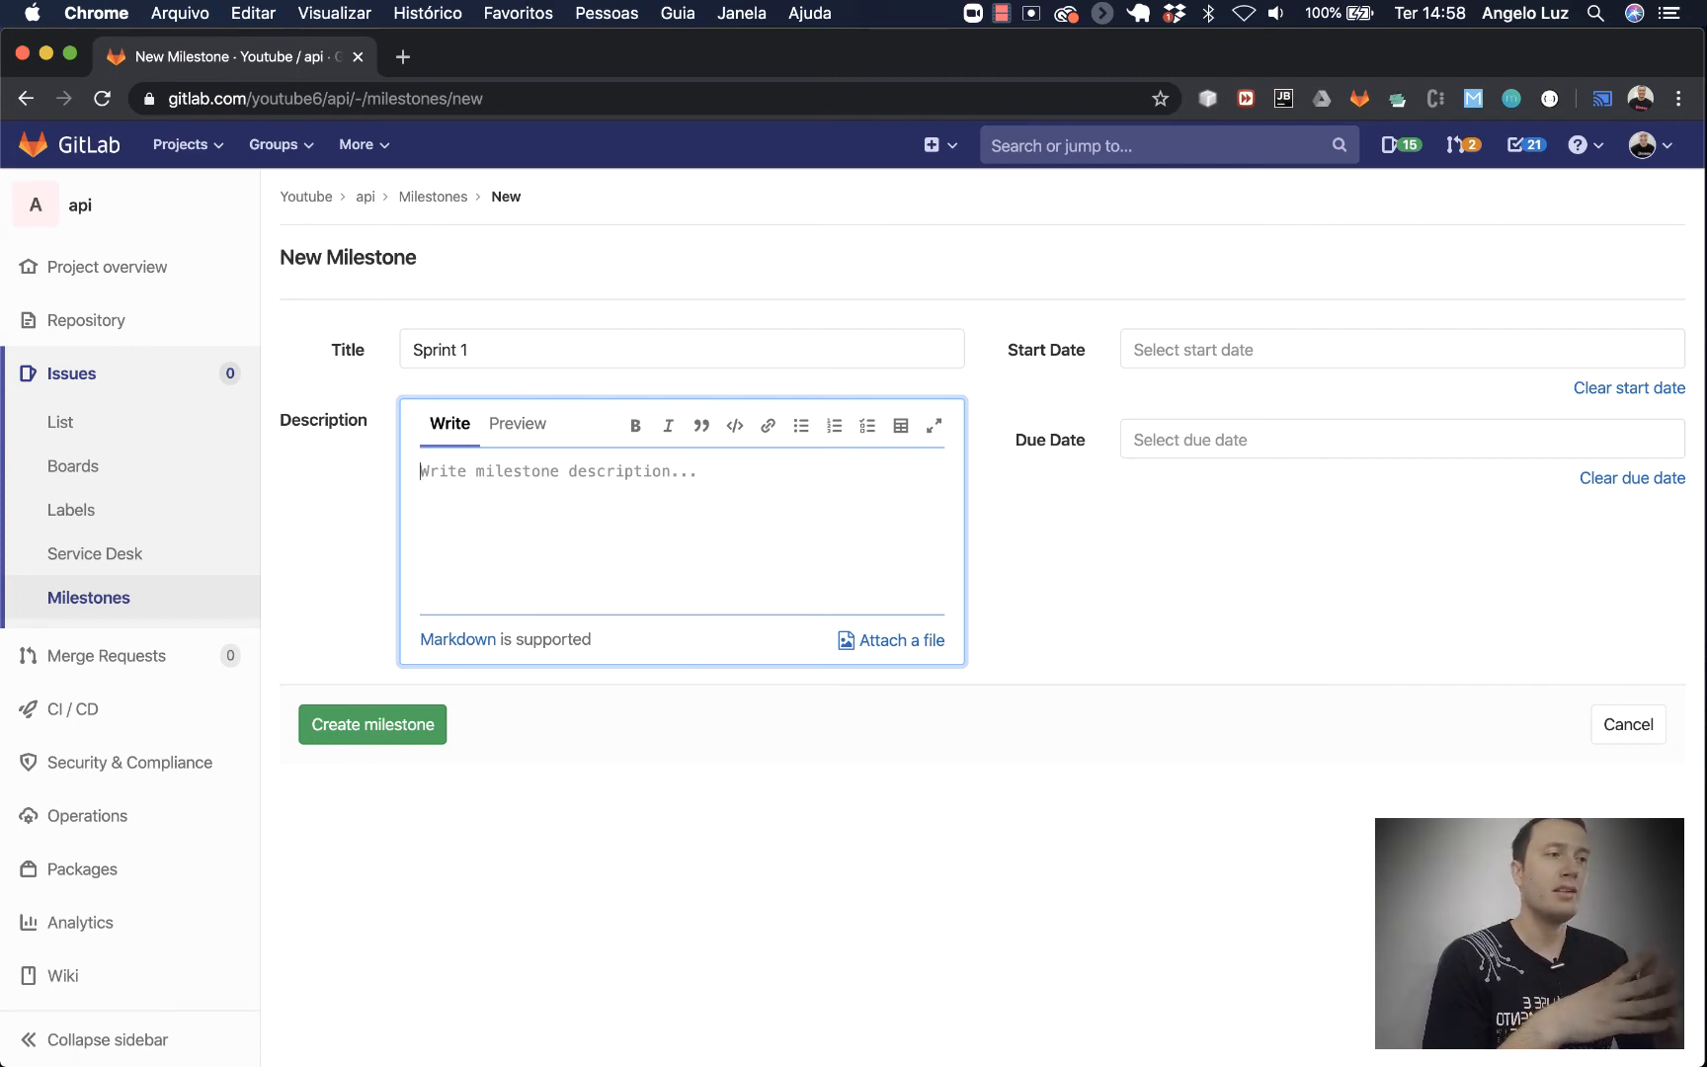
mouse_move(423, 1062)
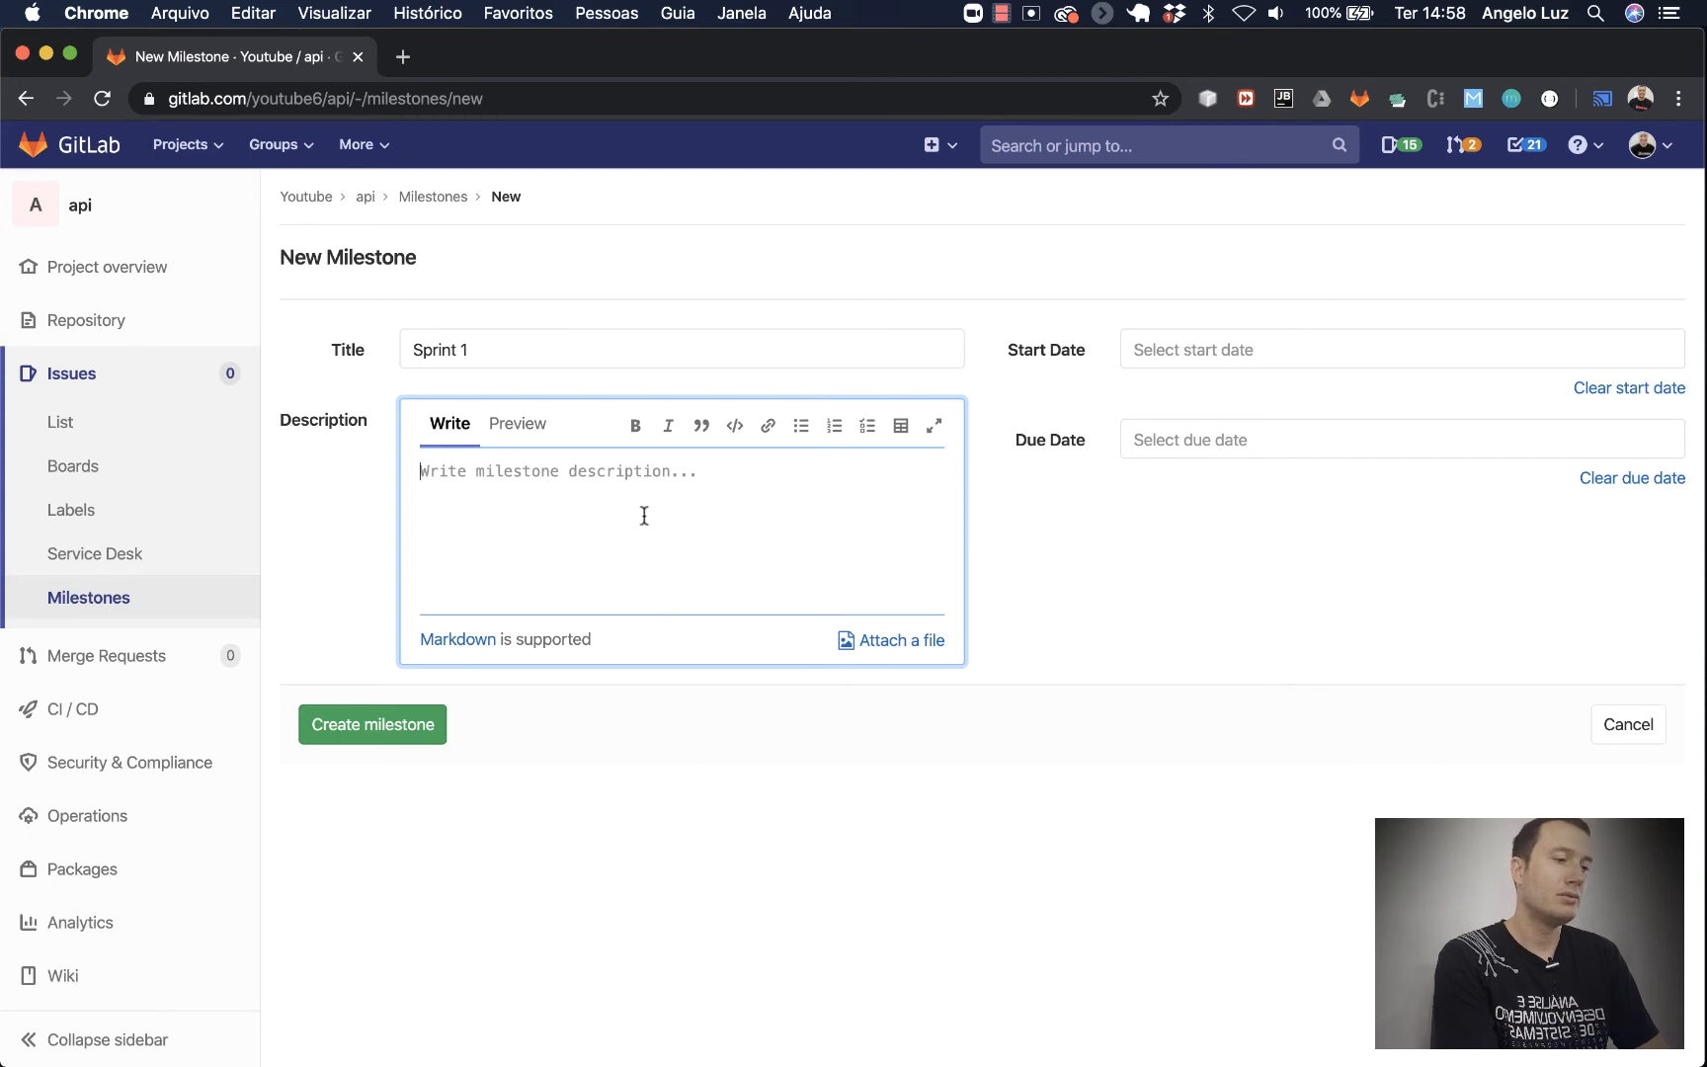
text(Realizar )
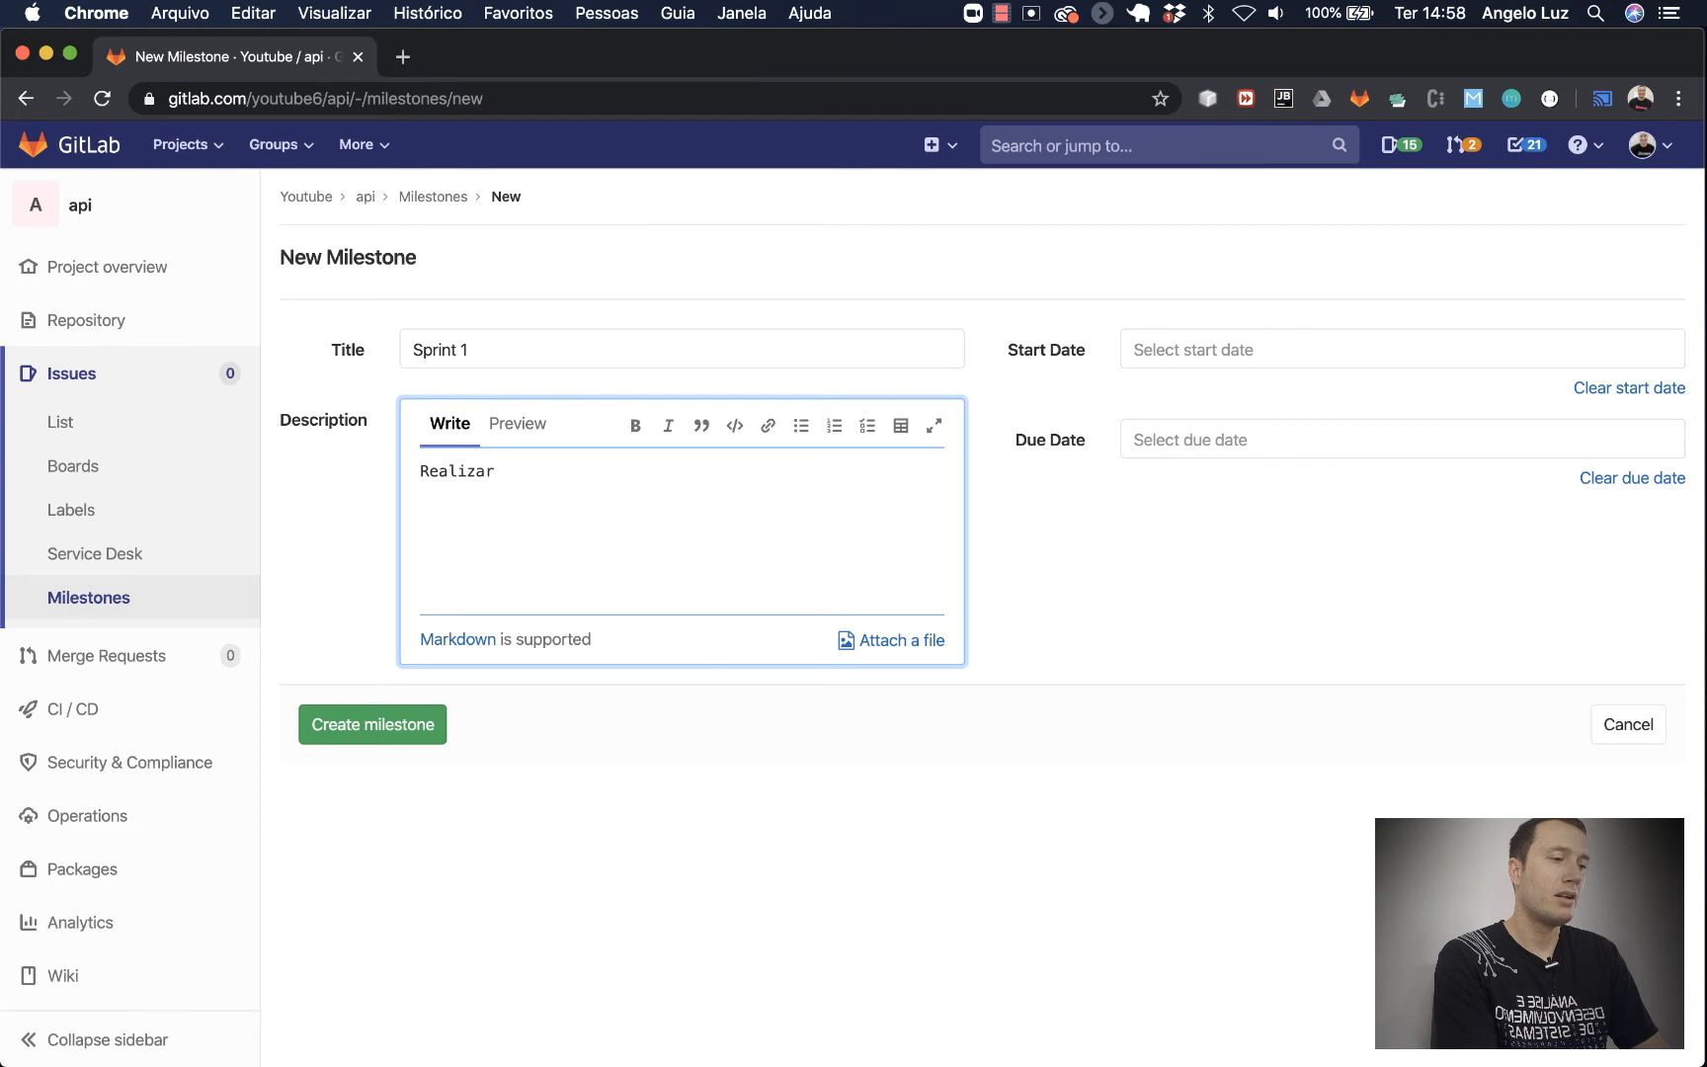
text(integral)
key(BackSpace)
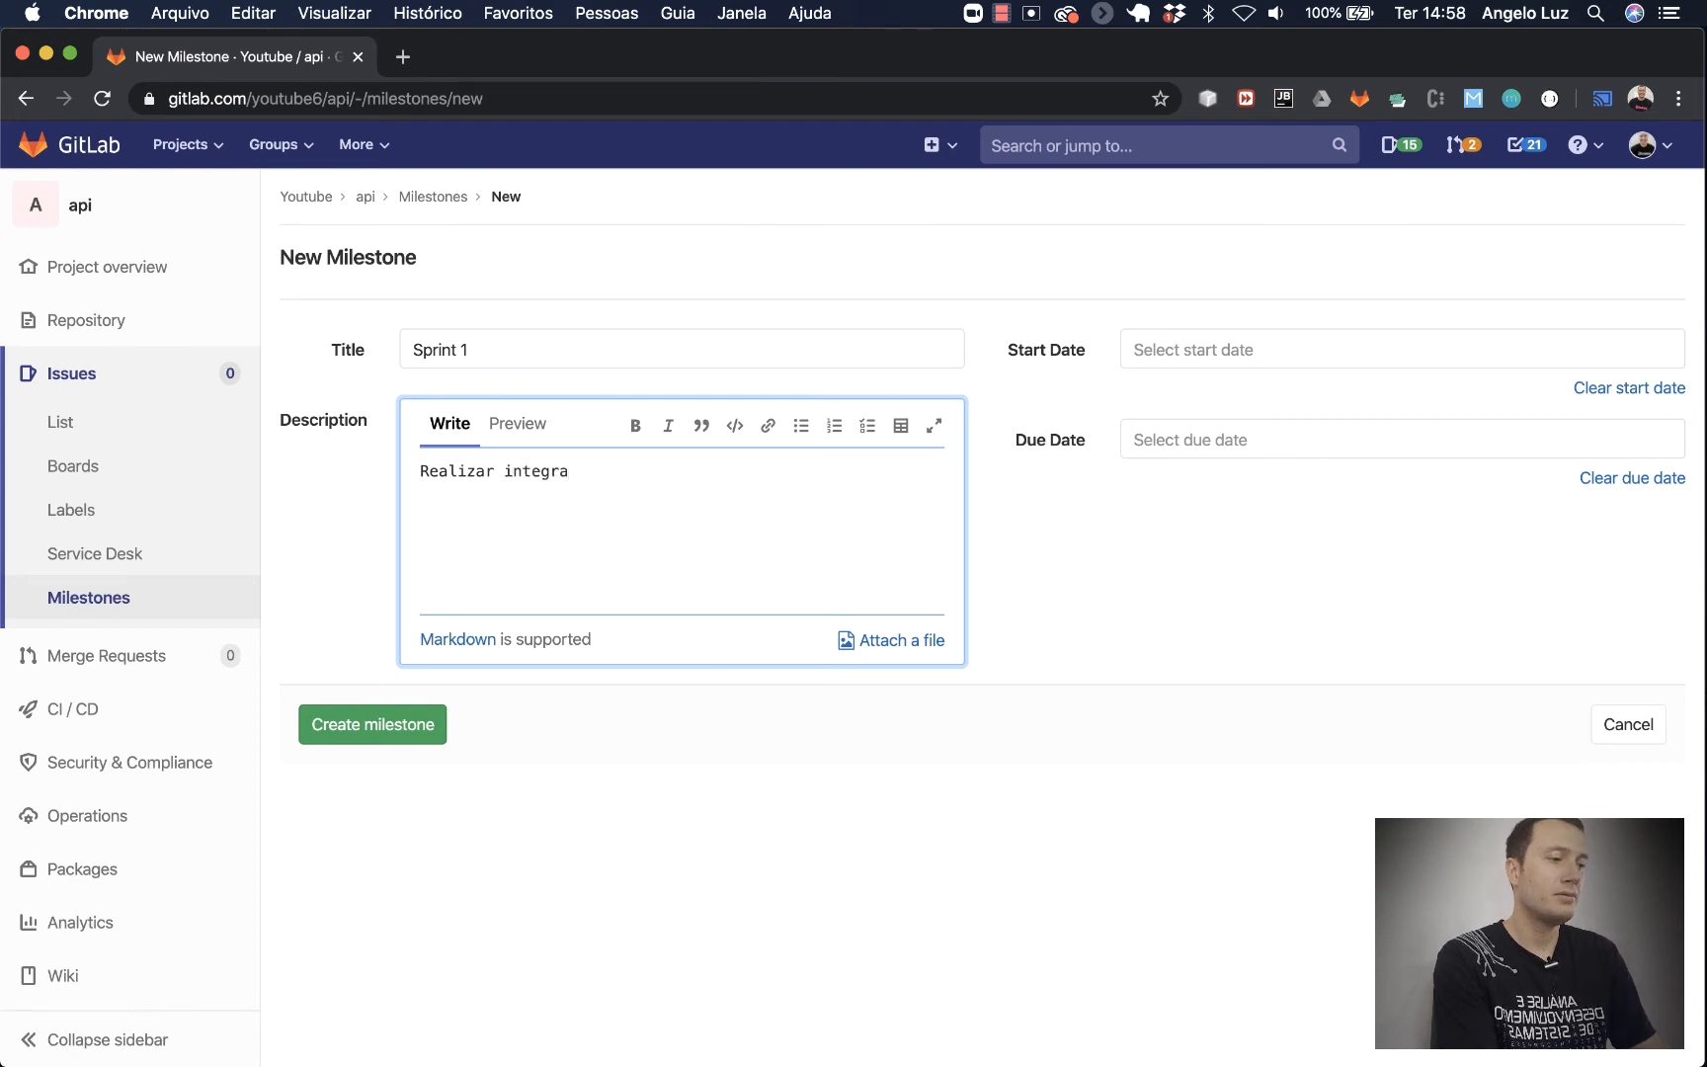
text(ção para l)
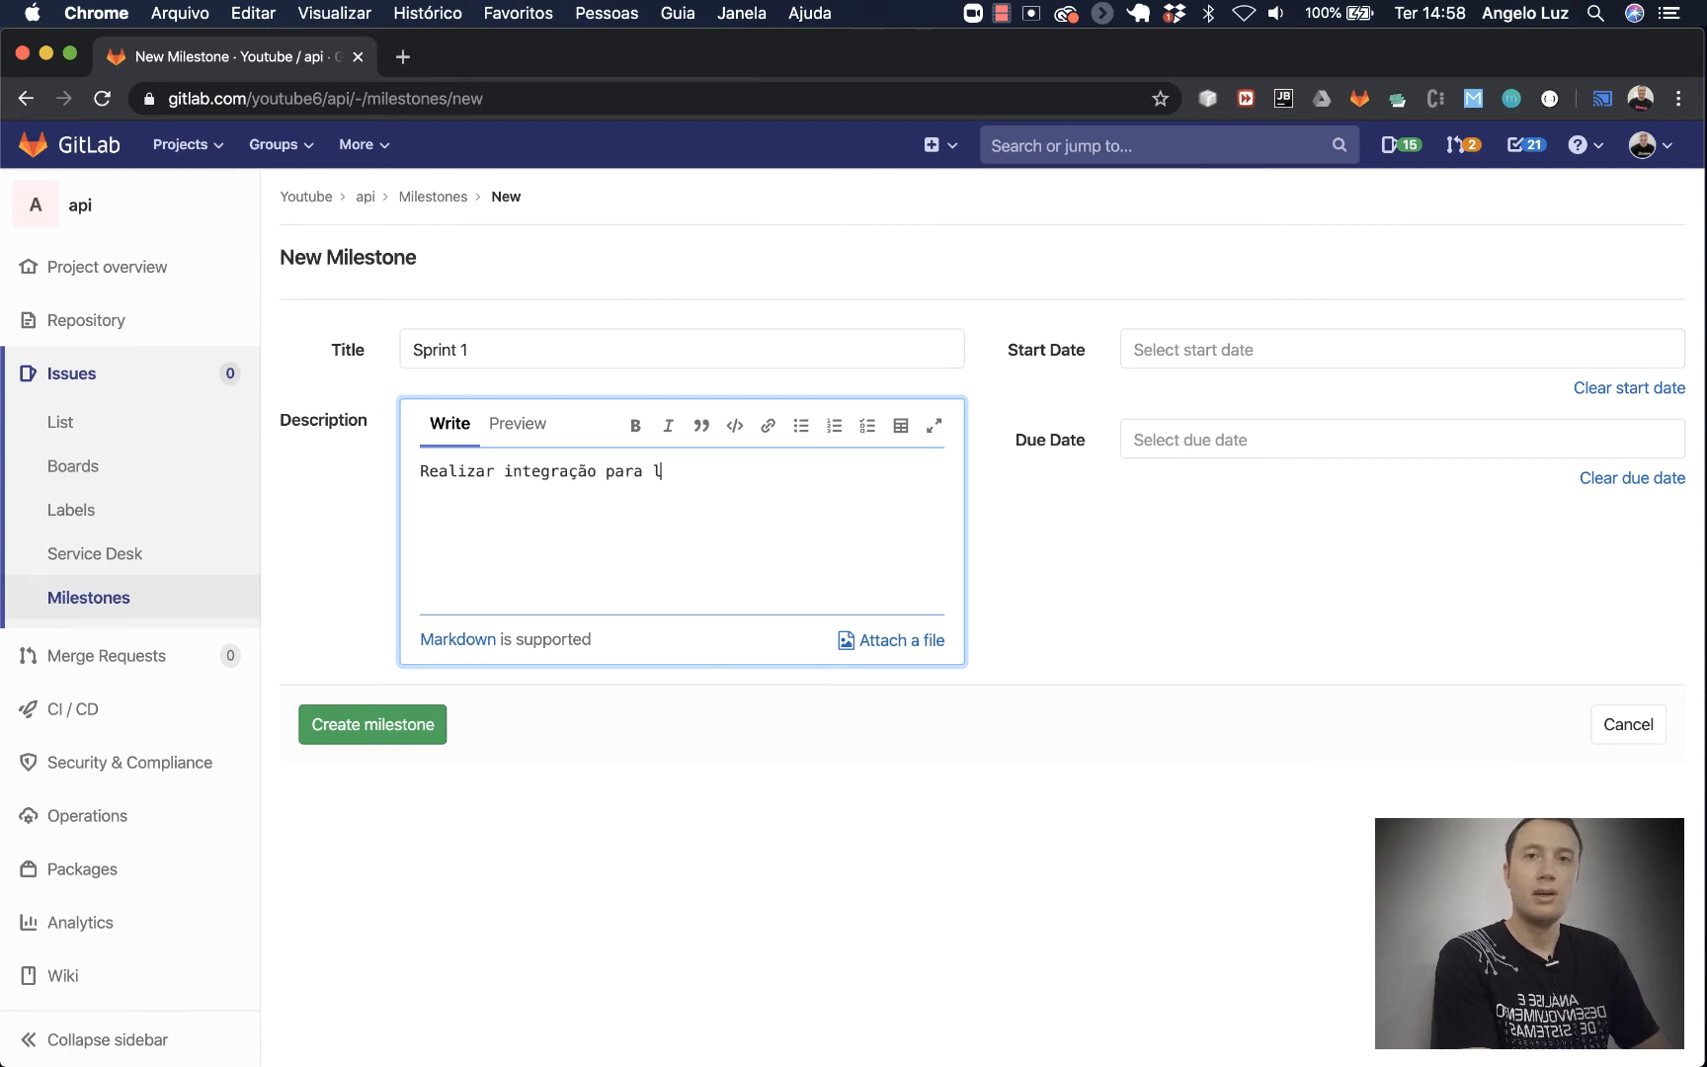
text(ogin social)
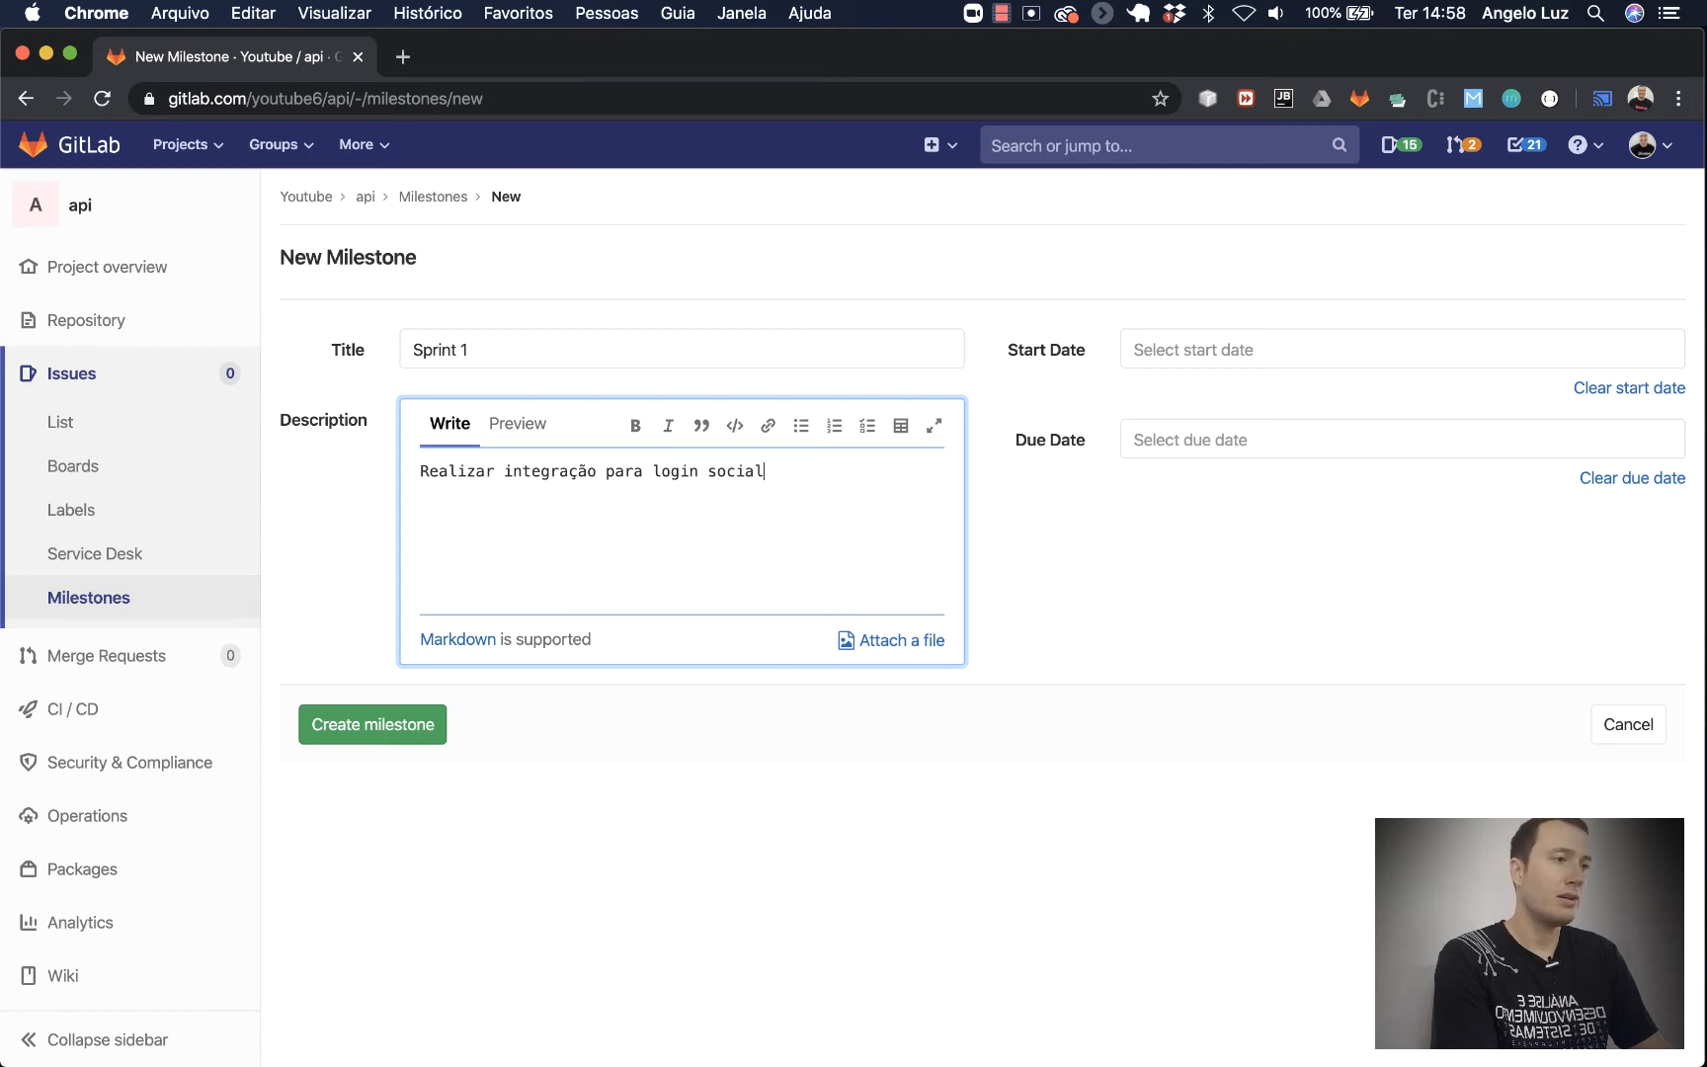
text( e r)
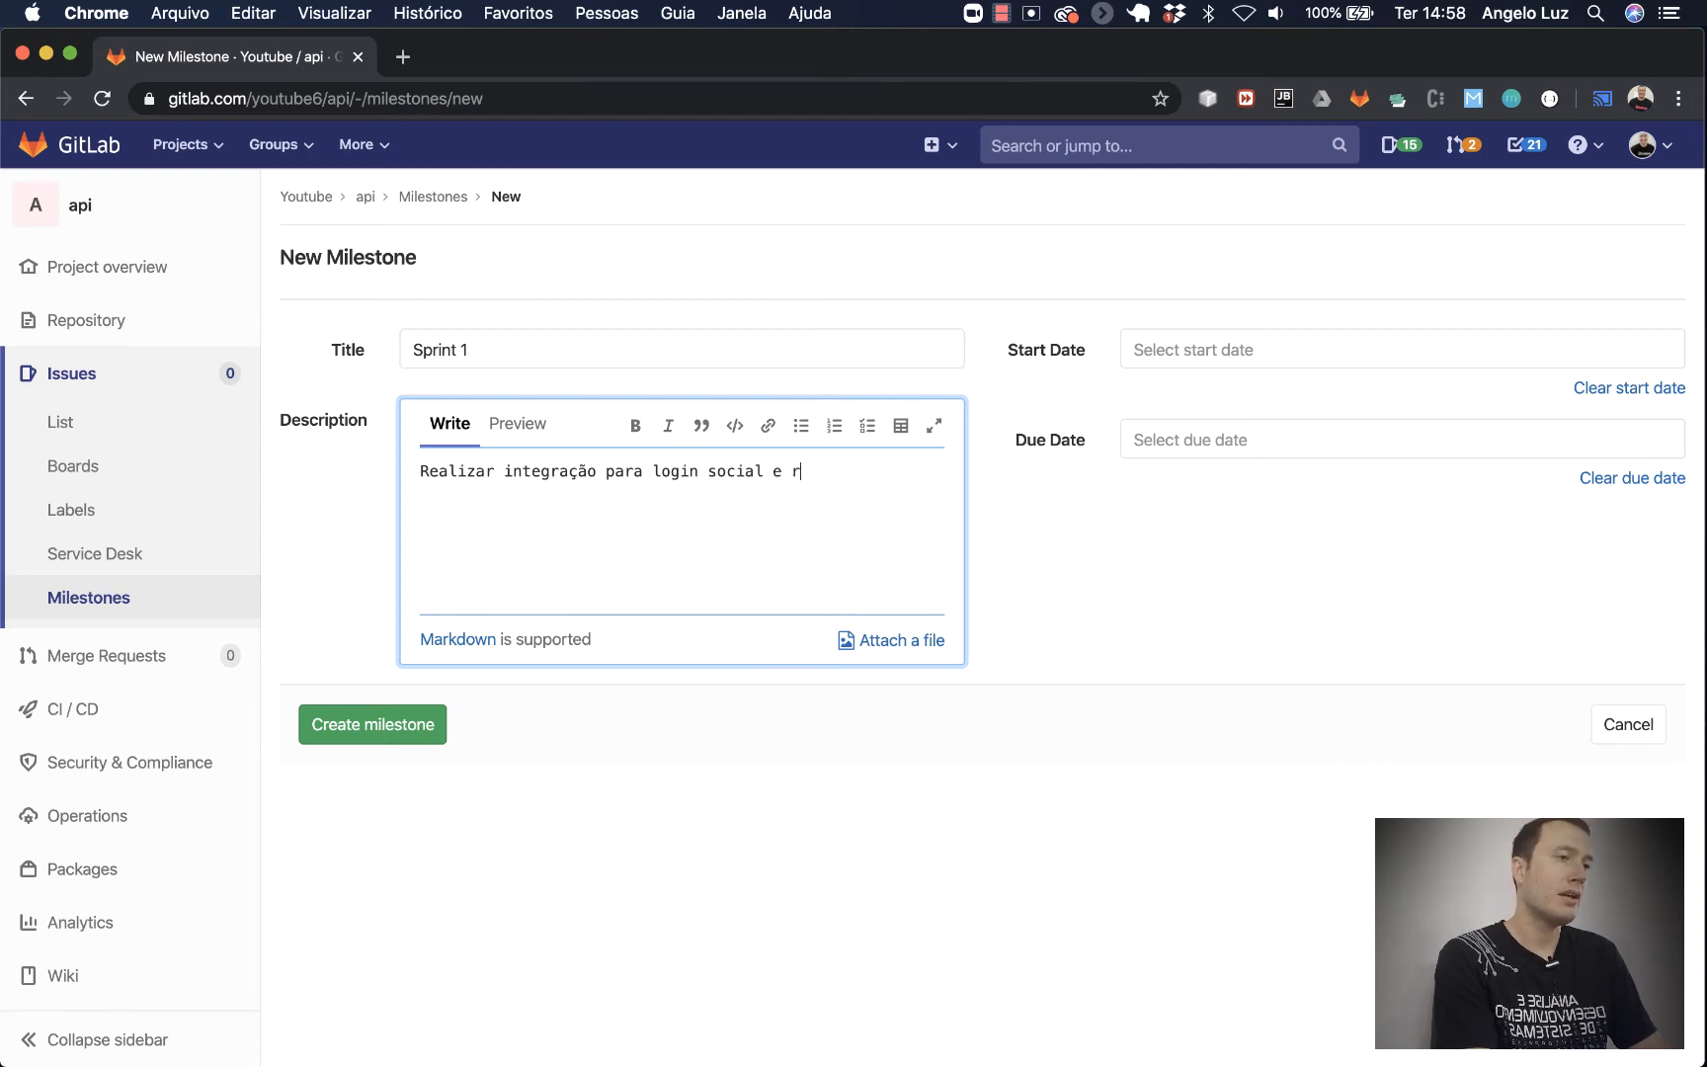
text(ealizar )
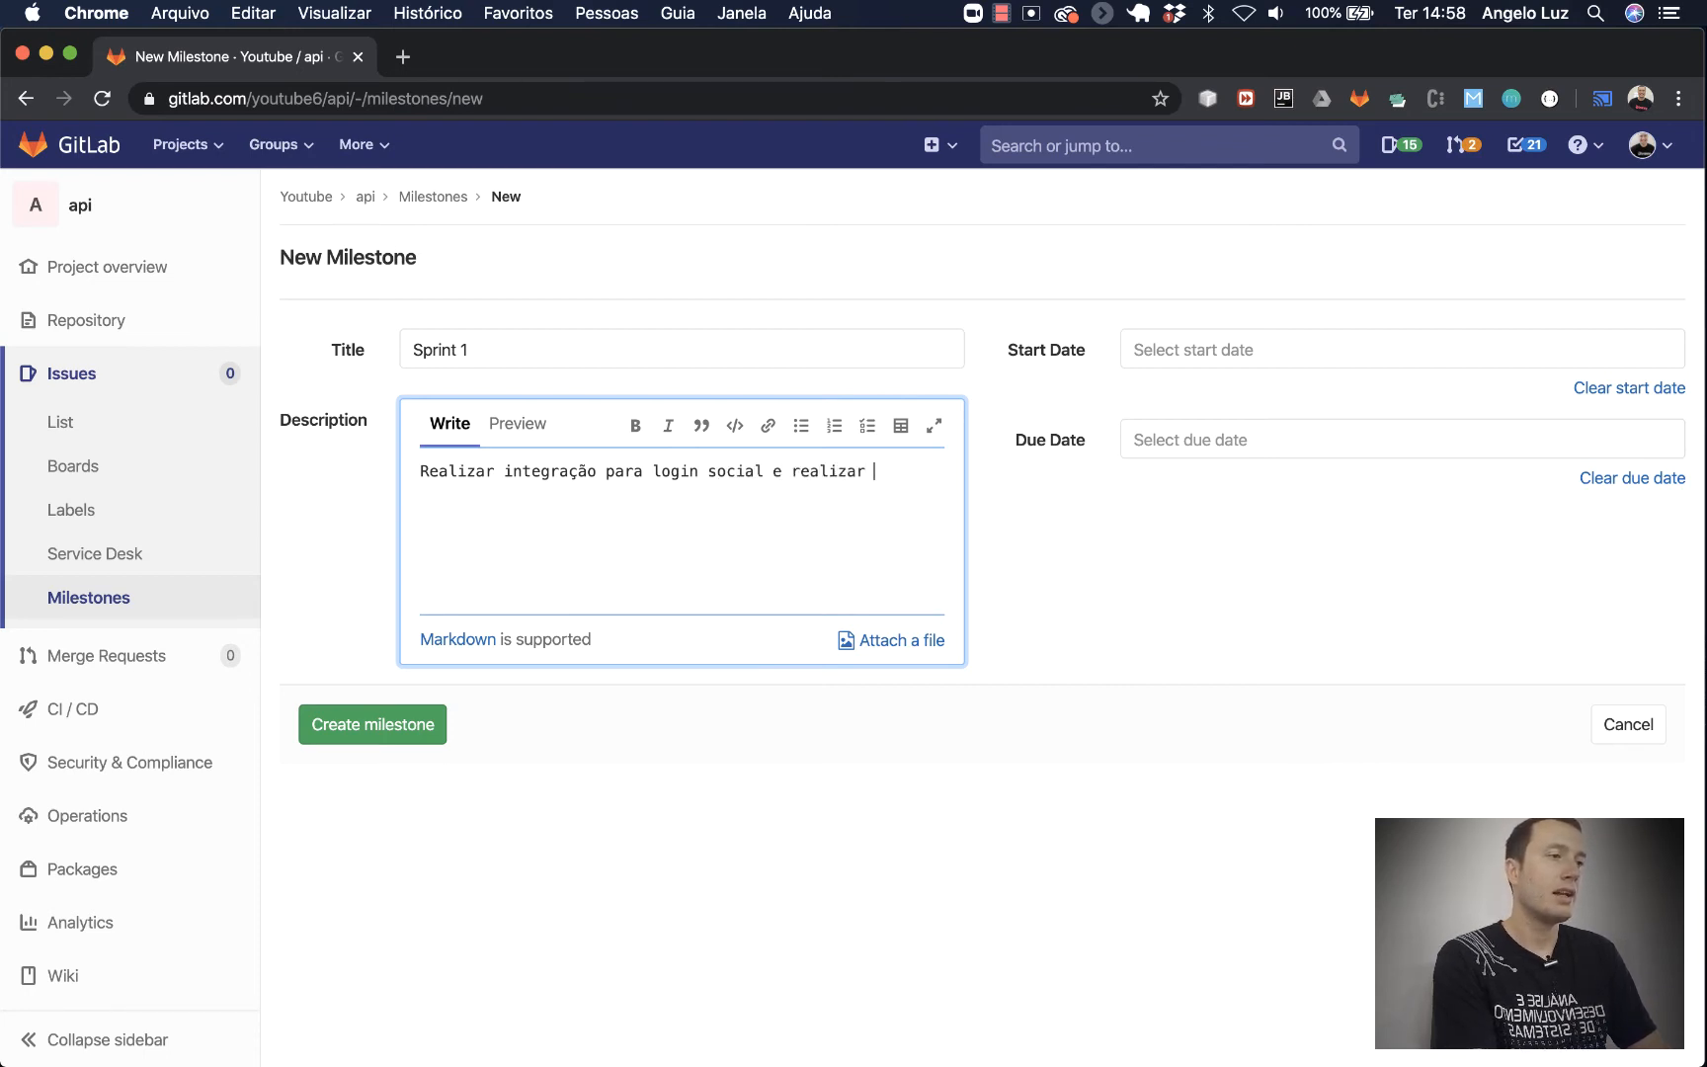
text(agendame)
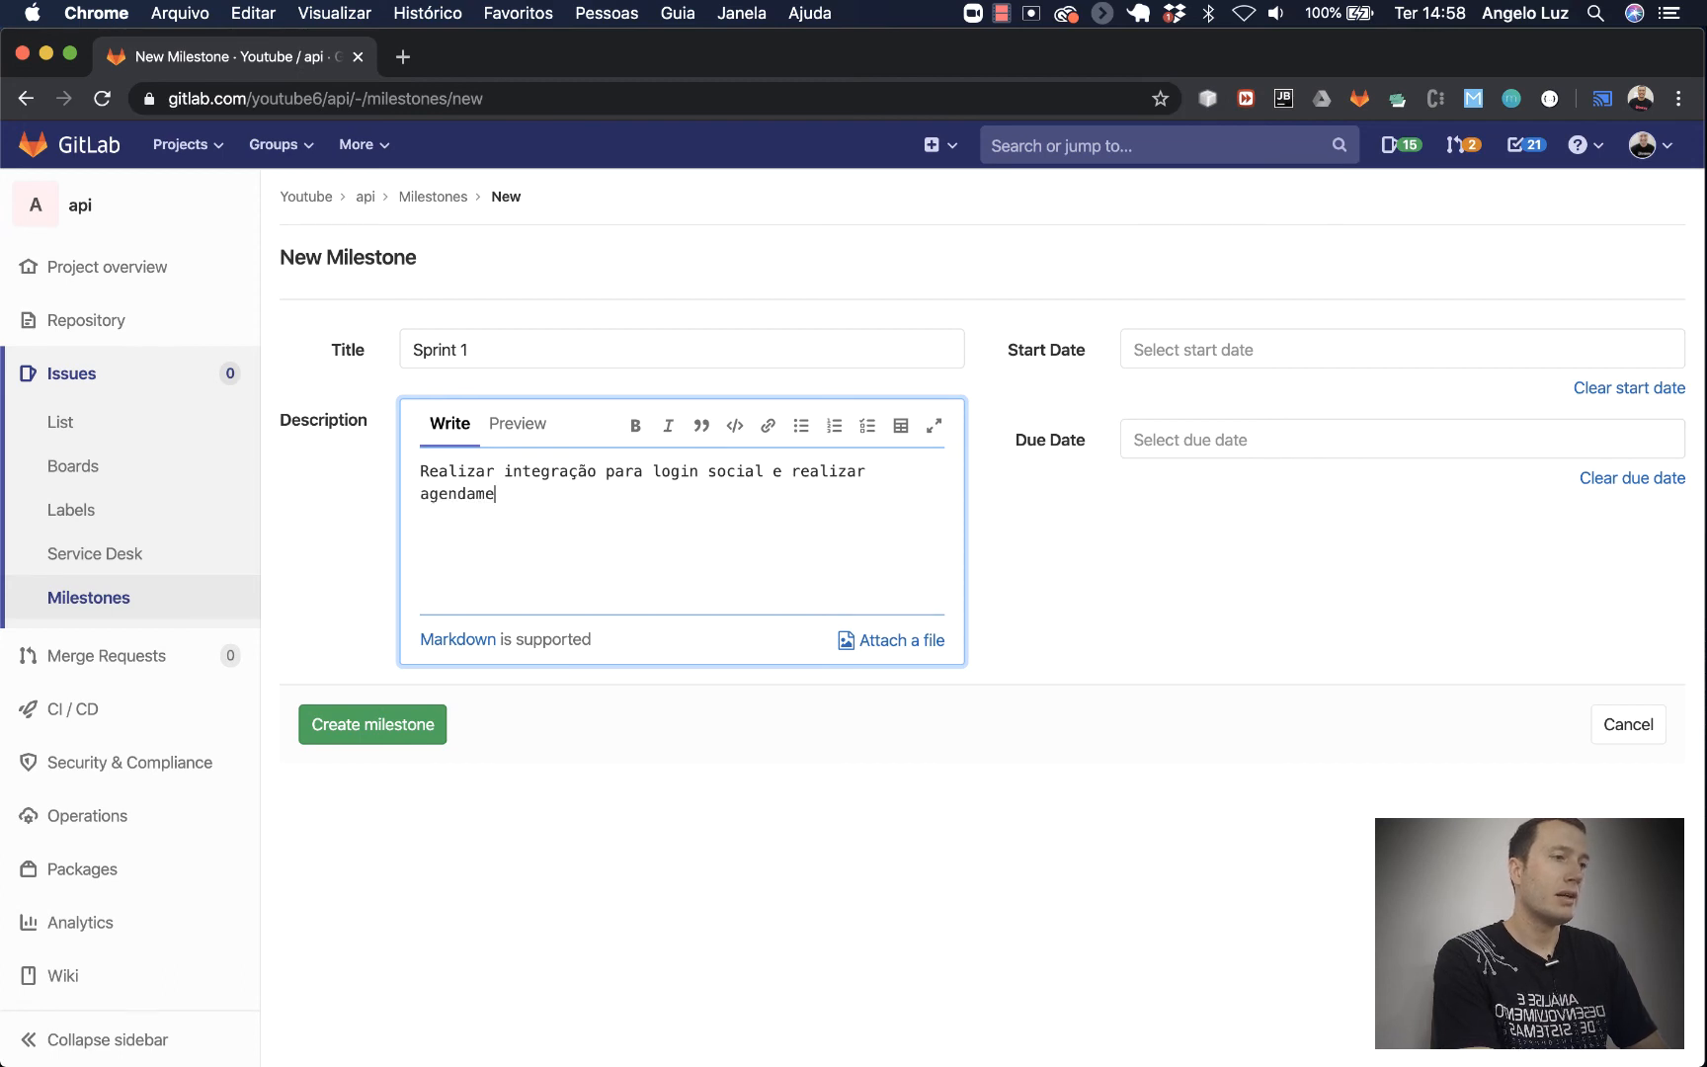
text(nto pel)
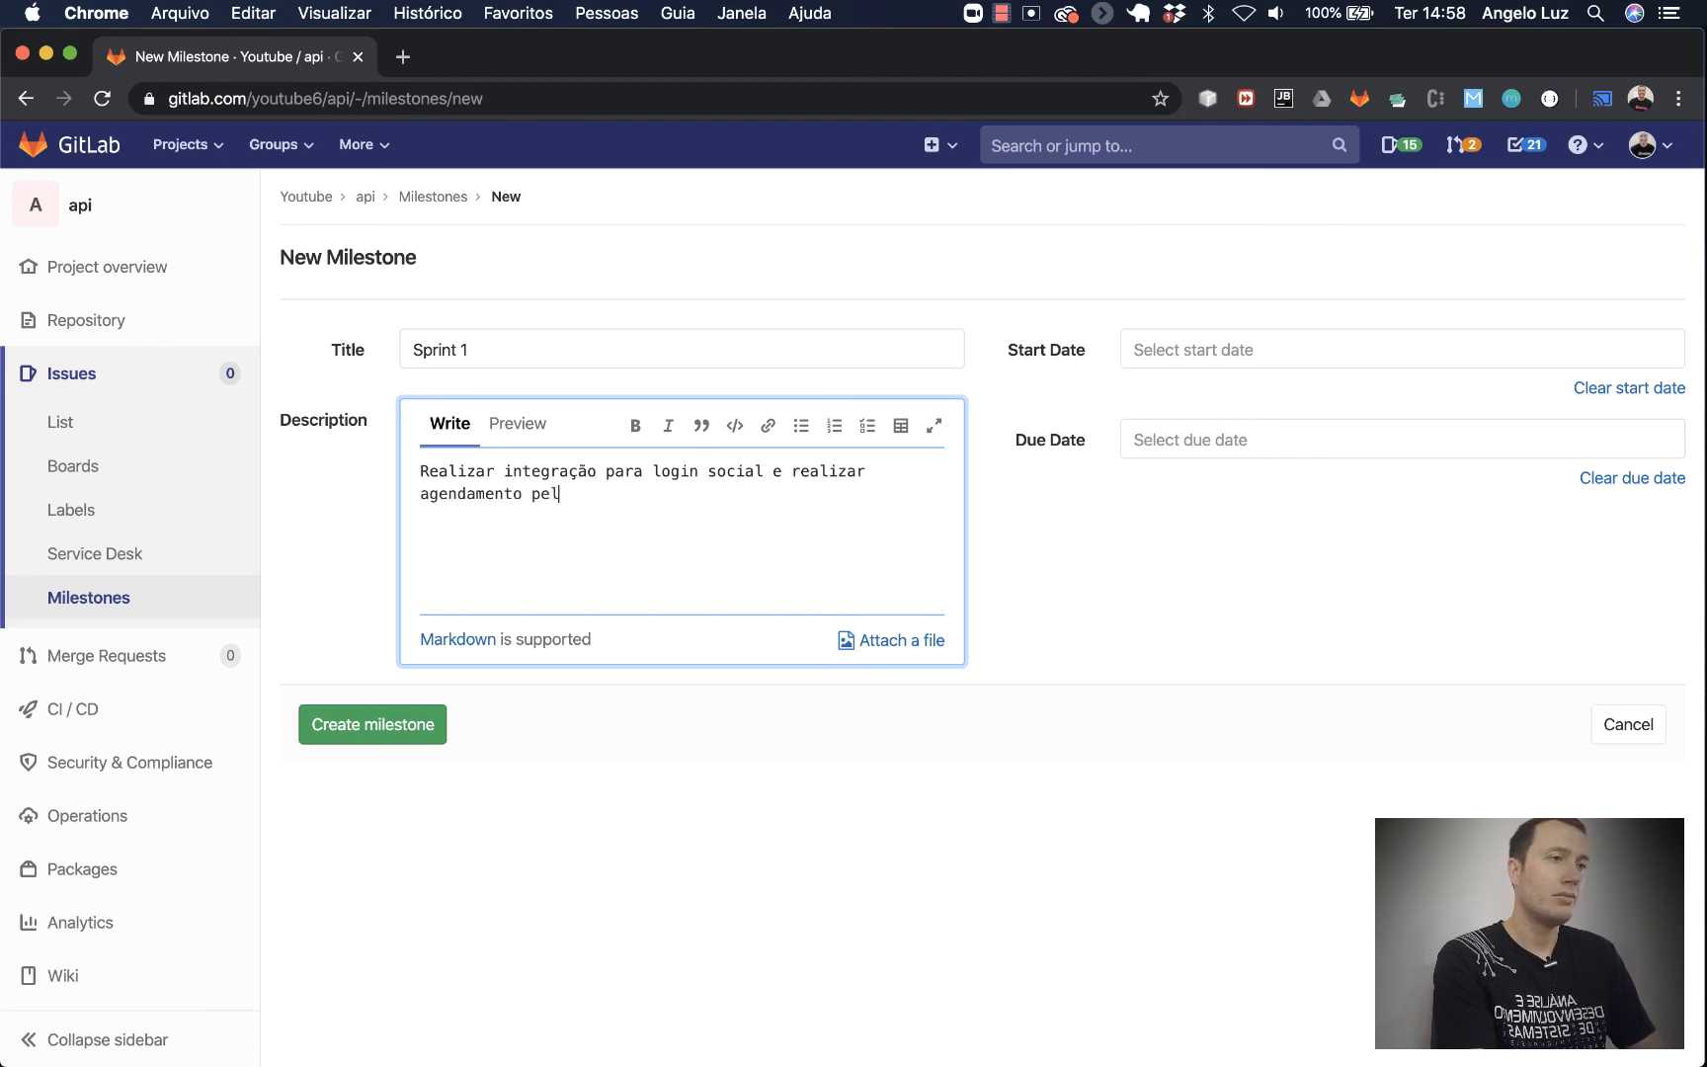
key(BackSpace)
key(BackSpace)
key(BackSpace)
text(p)
text(elo)
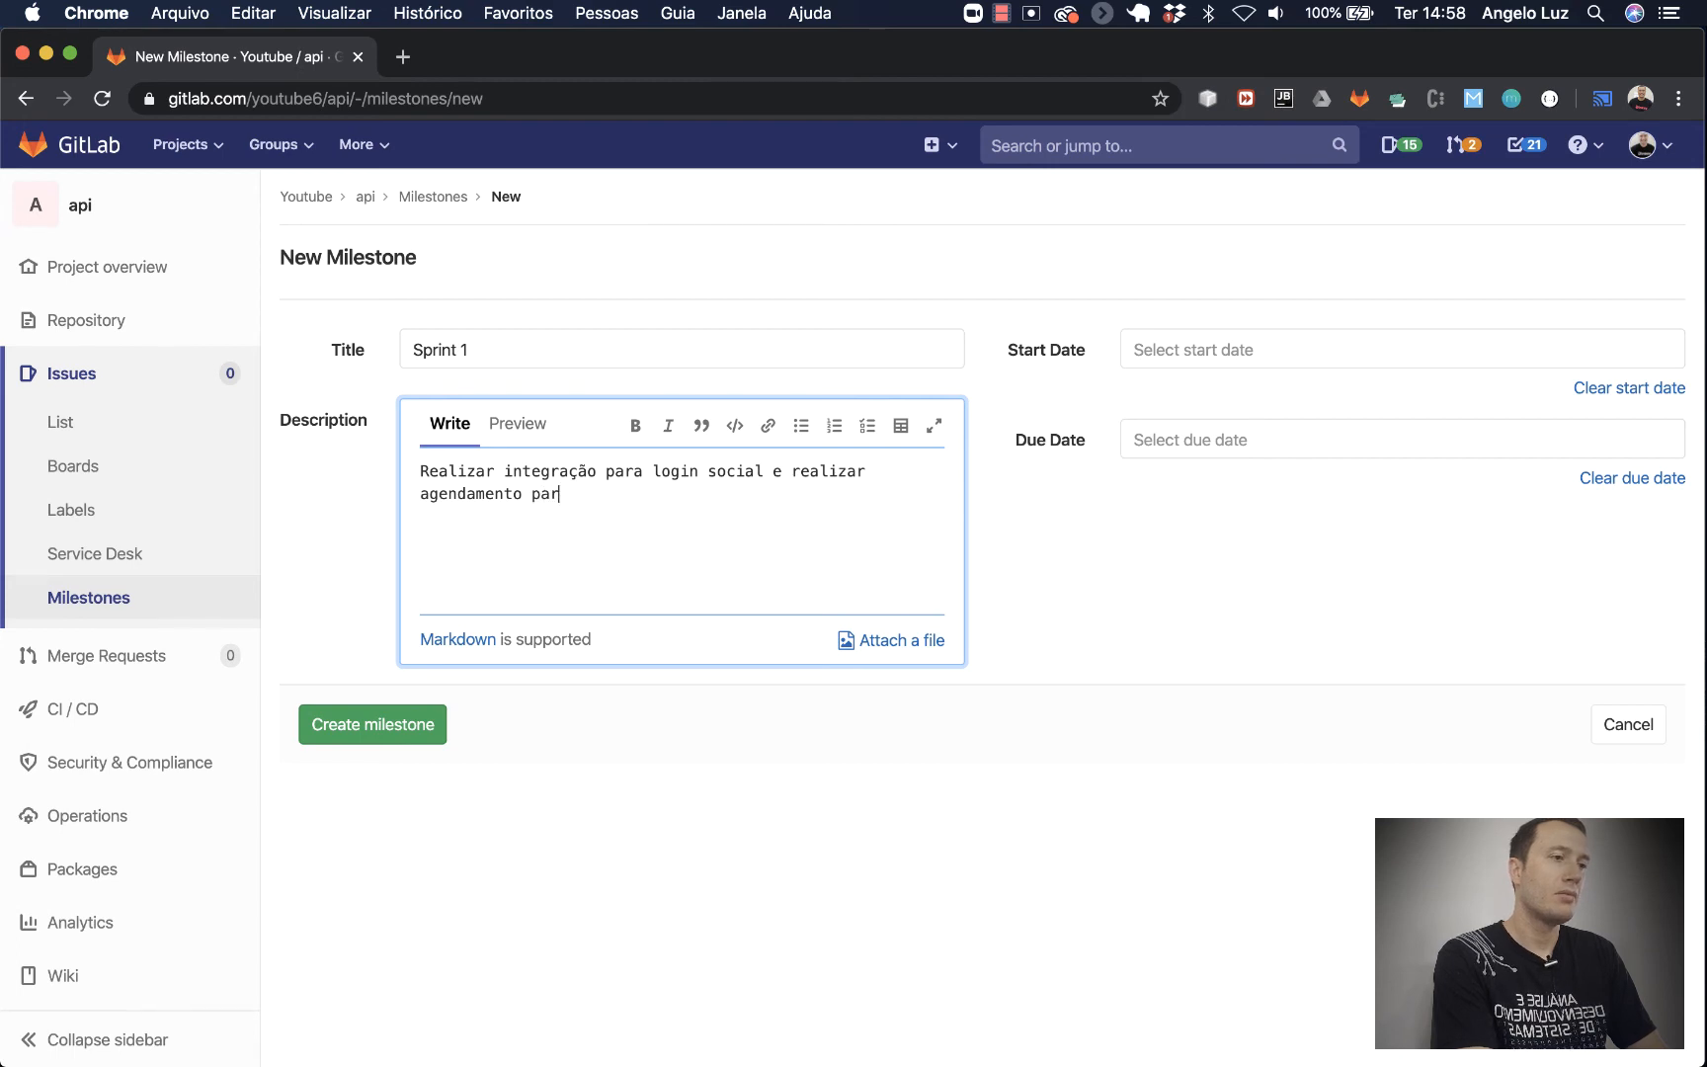
key(BackSpace)
key(BackSpace)
key(BackSpace)
text(elo aplicativo.)
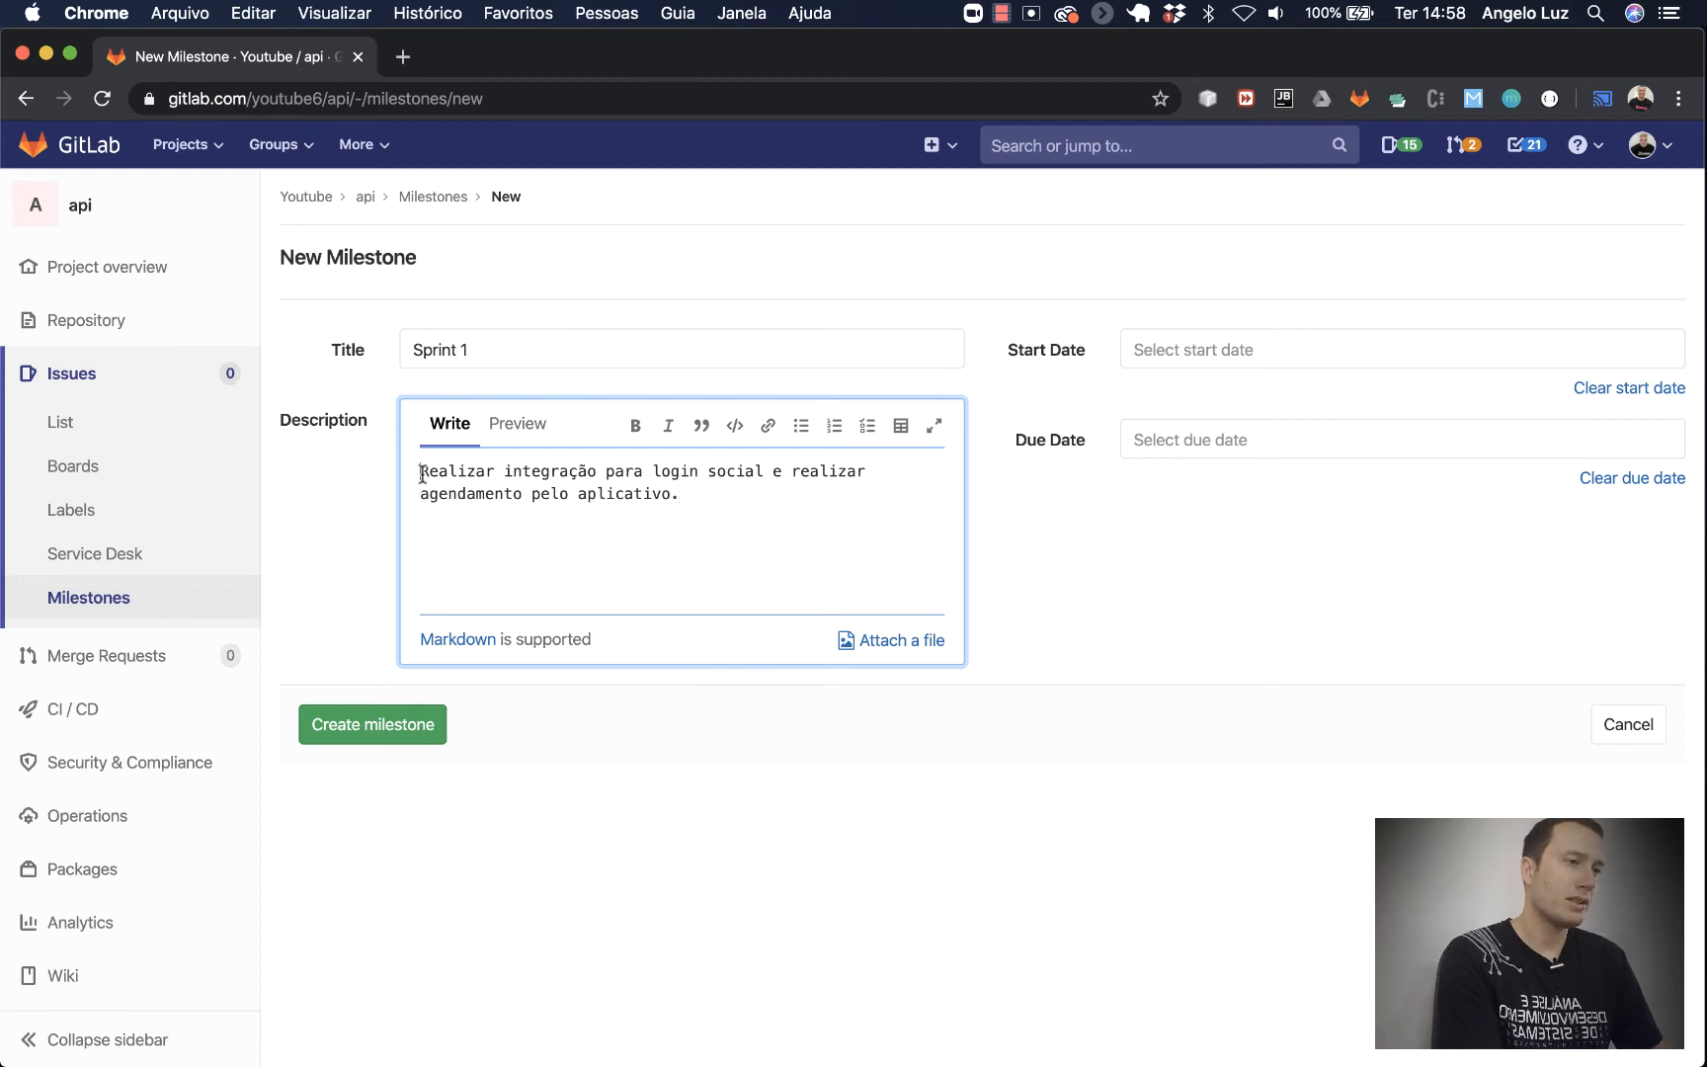
Split the description into task-list items "Realizar integração para login social;" and "realizar agendamento pelo aplicativo.", and check the rendered preview
click(867, 426)
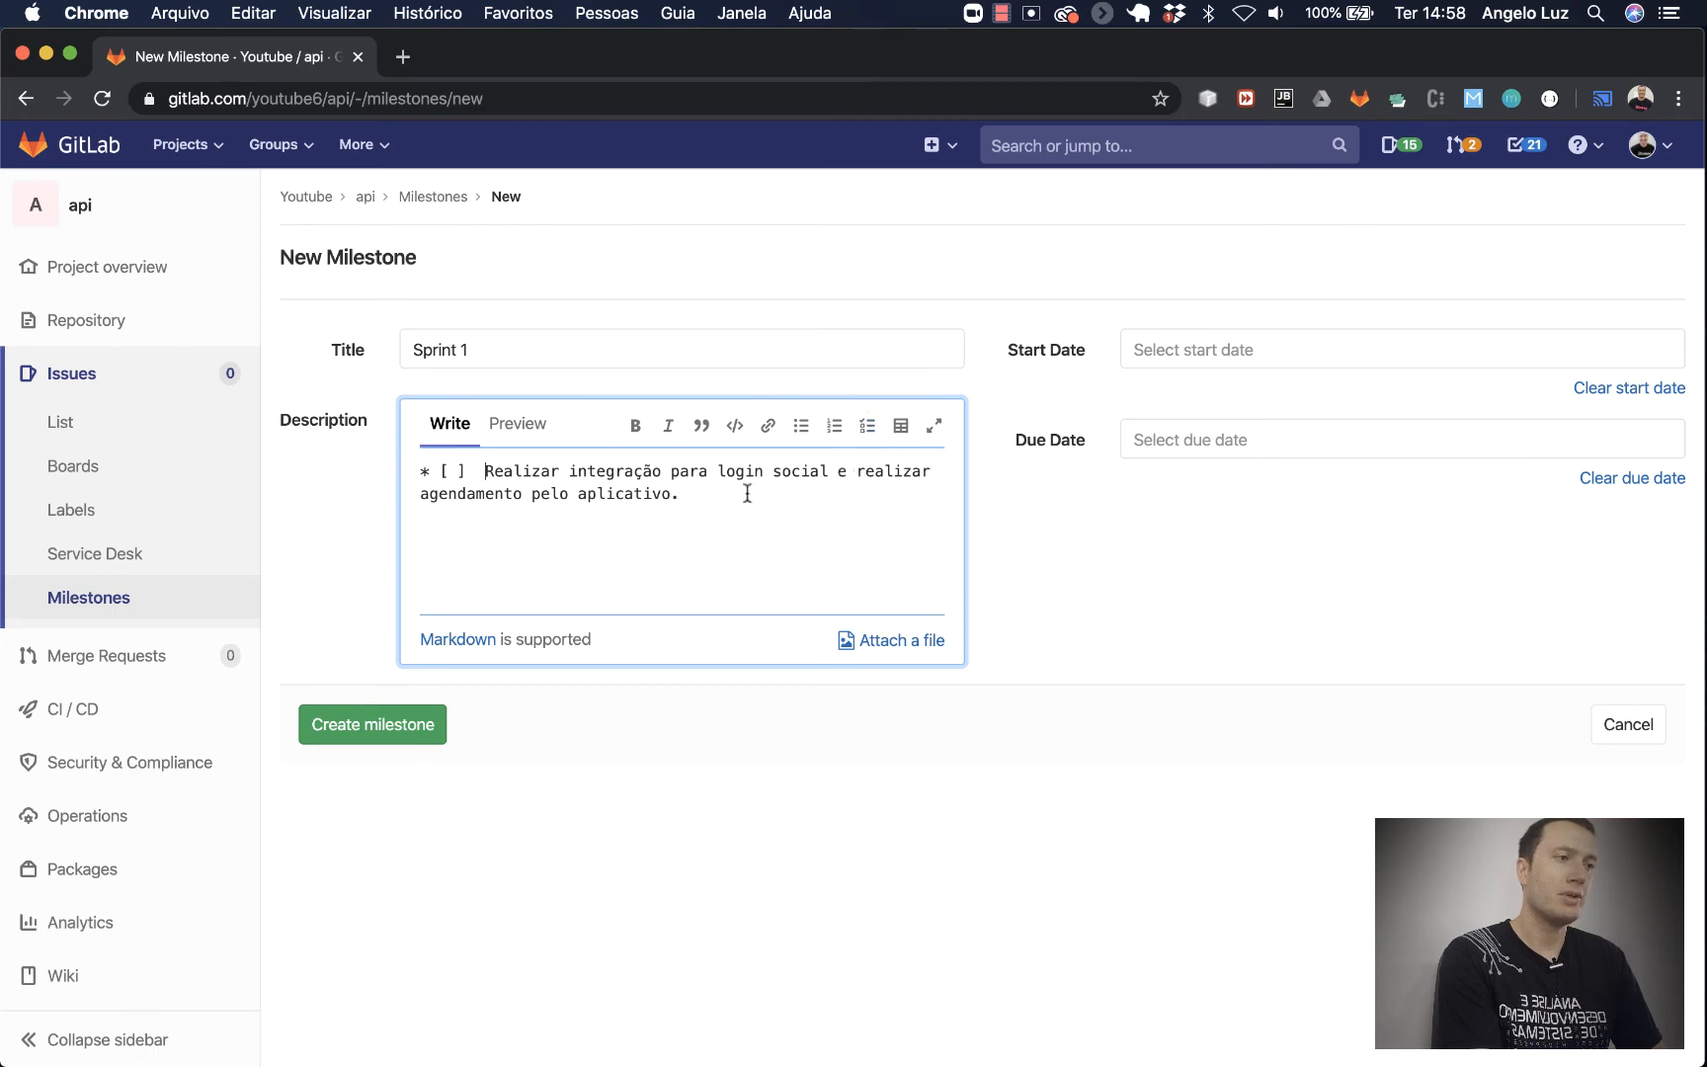
click(857, 472)
key(Return)
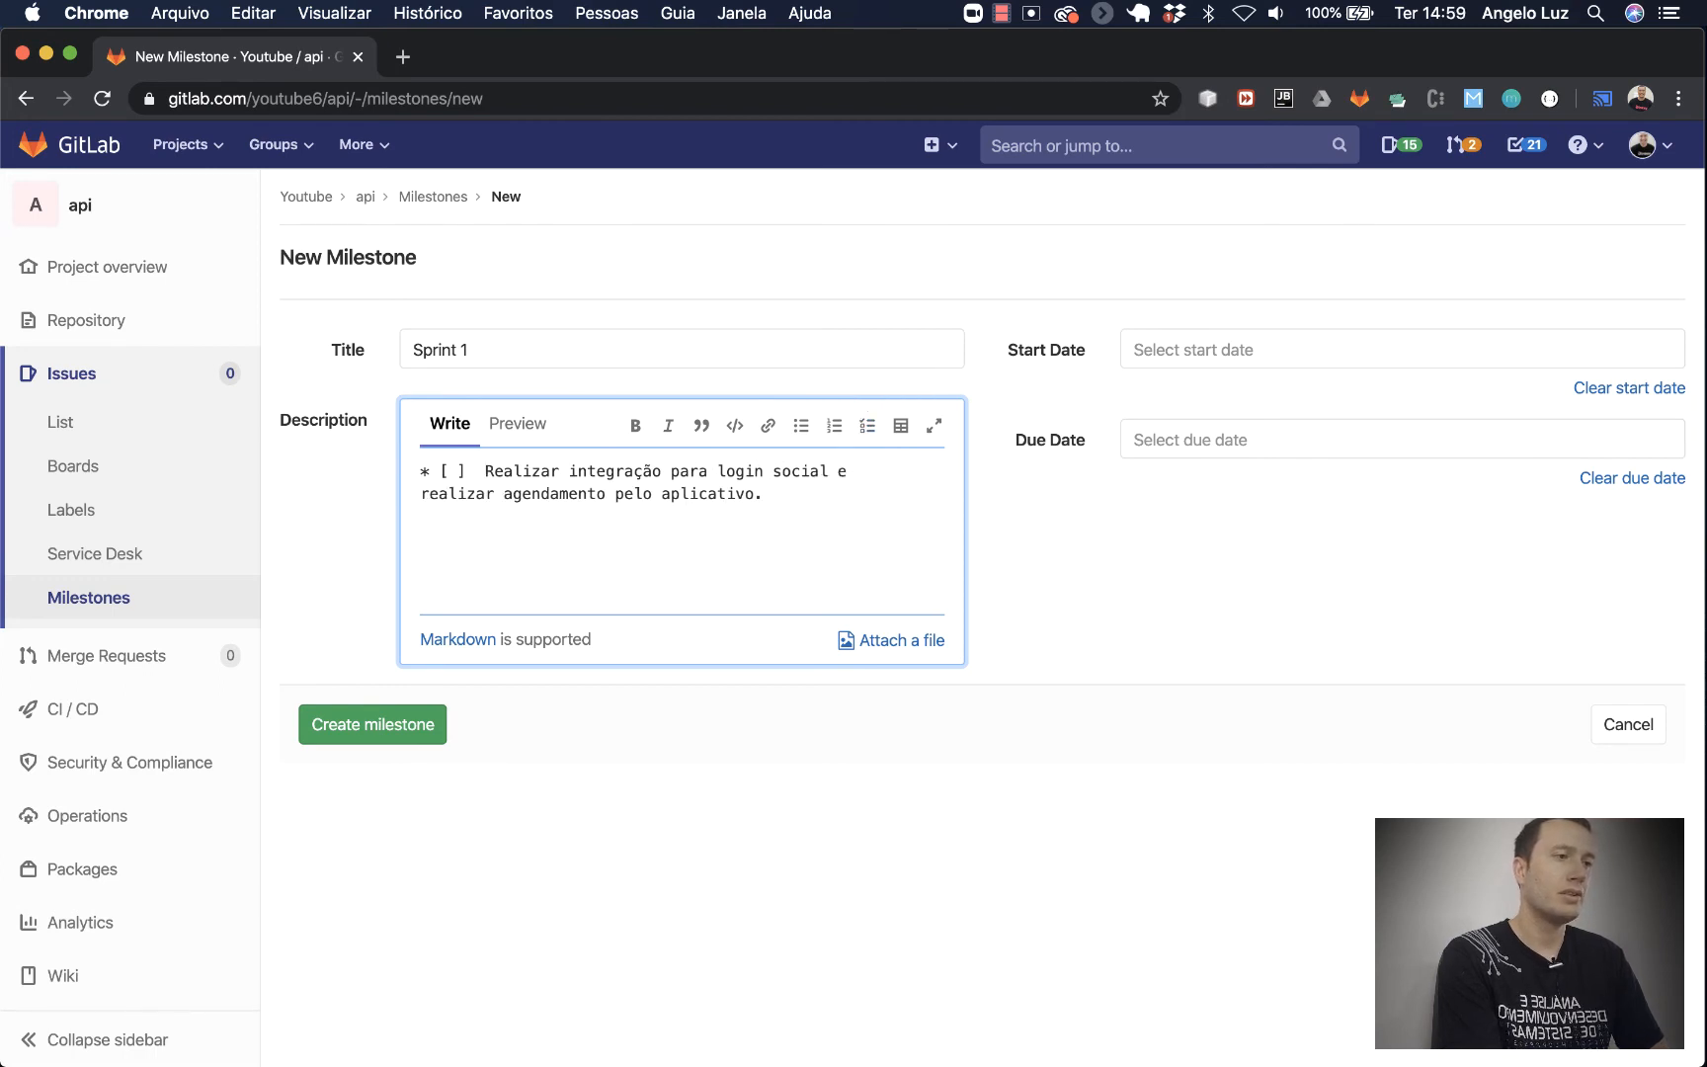
click(867, 427)
click(848, 472)
key(BackSpace)
key(BackSpace)
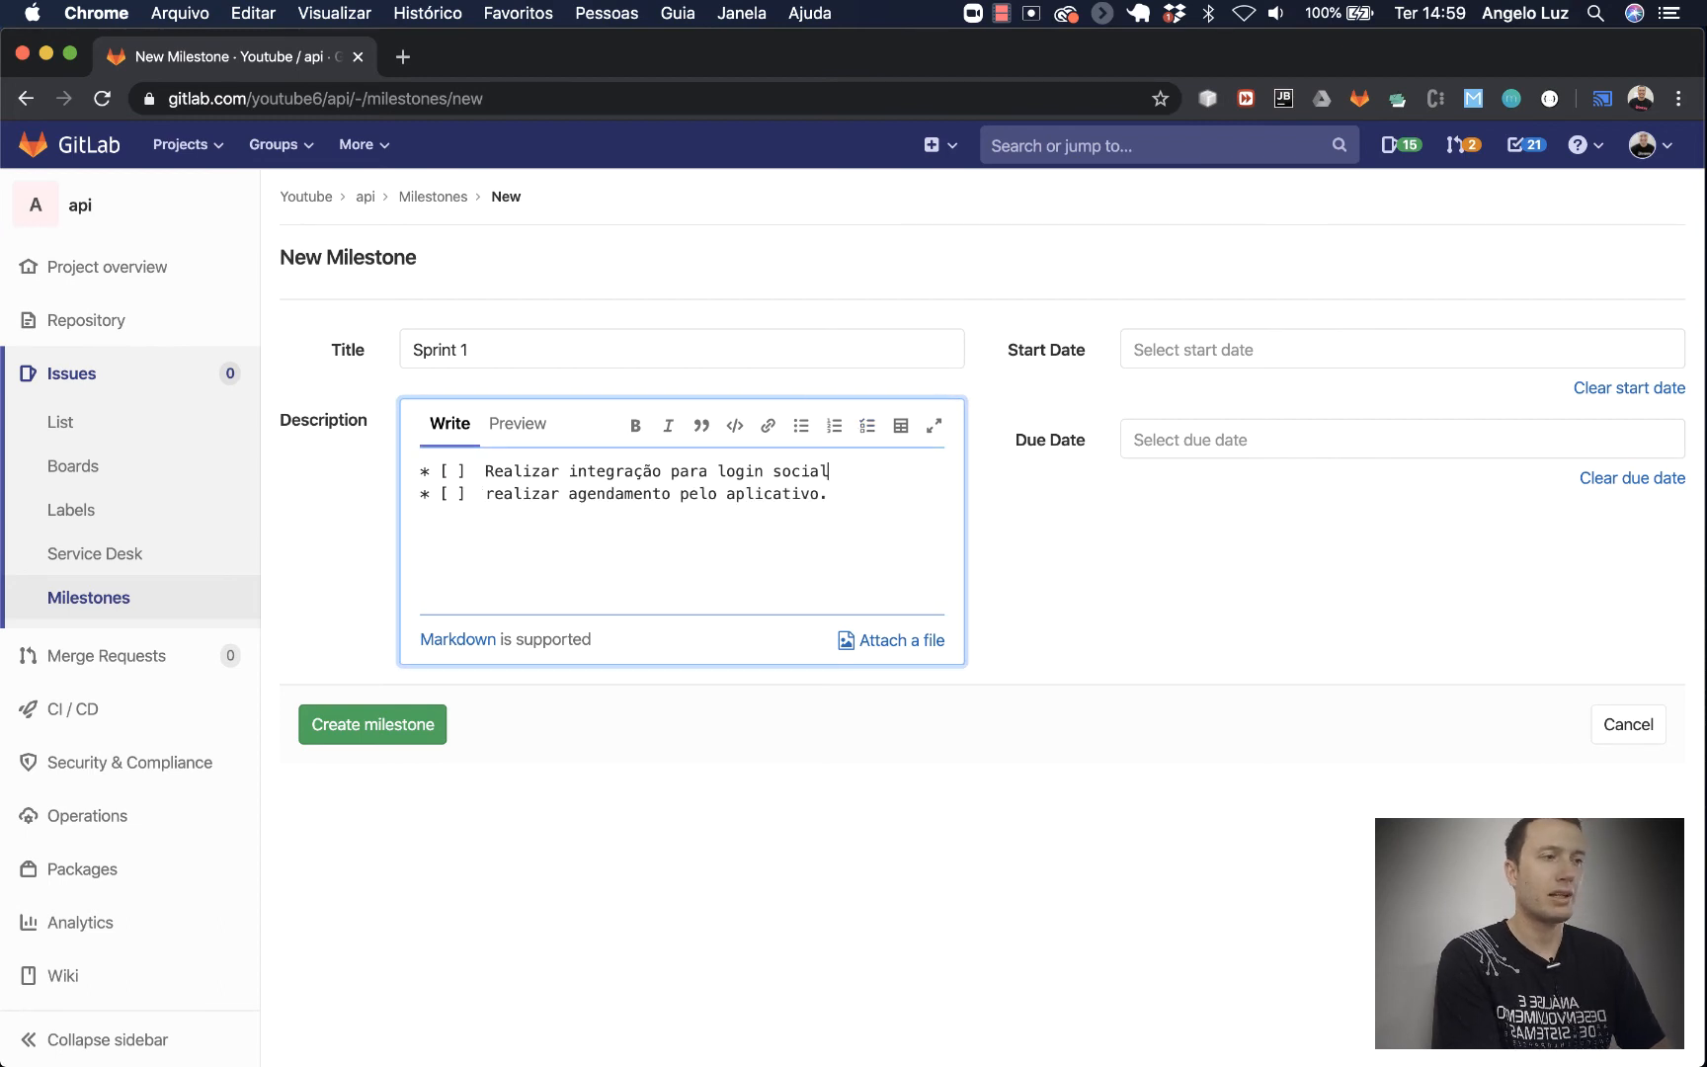
text(;)
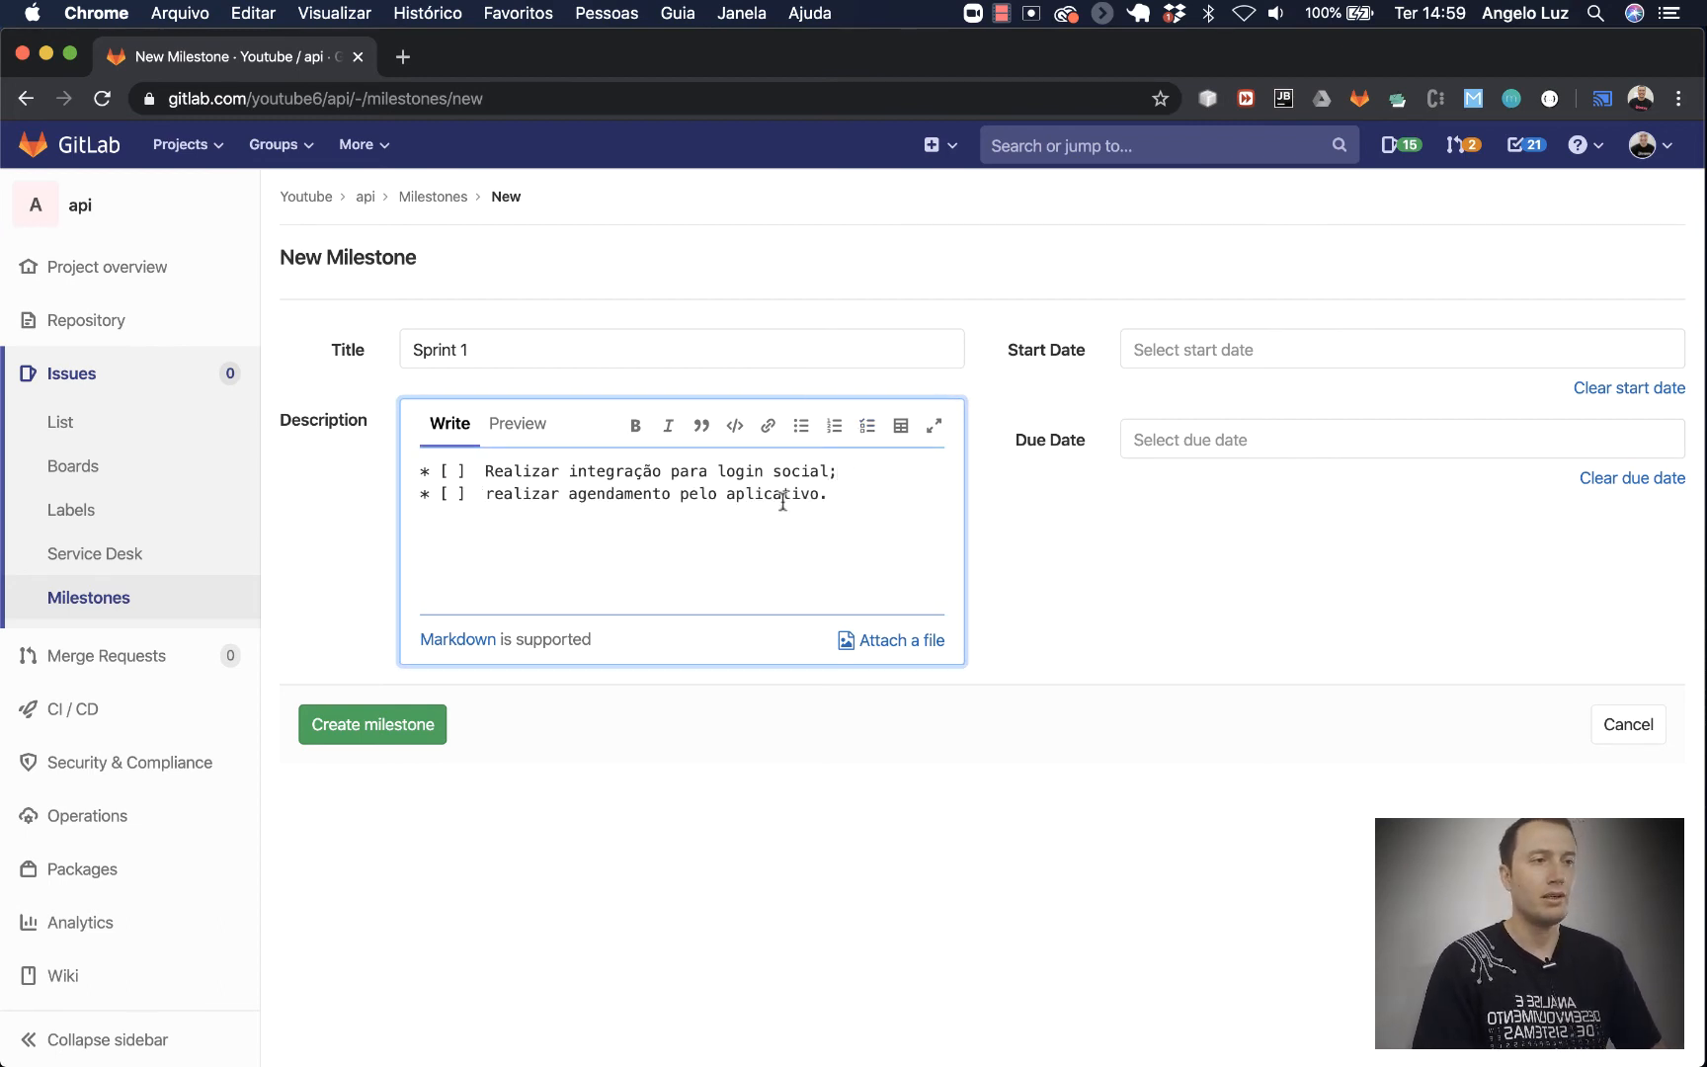
click(513, 429)
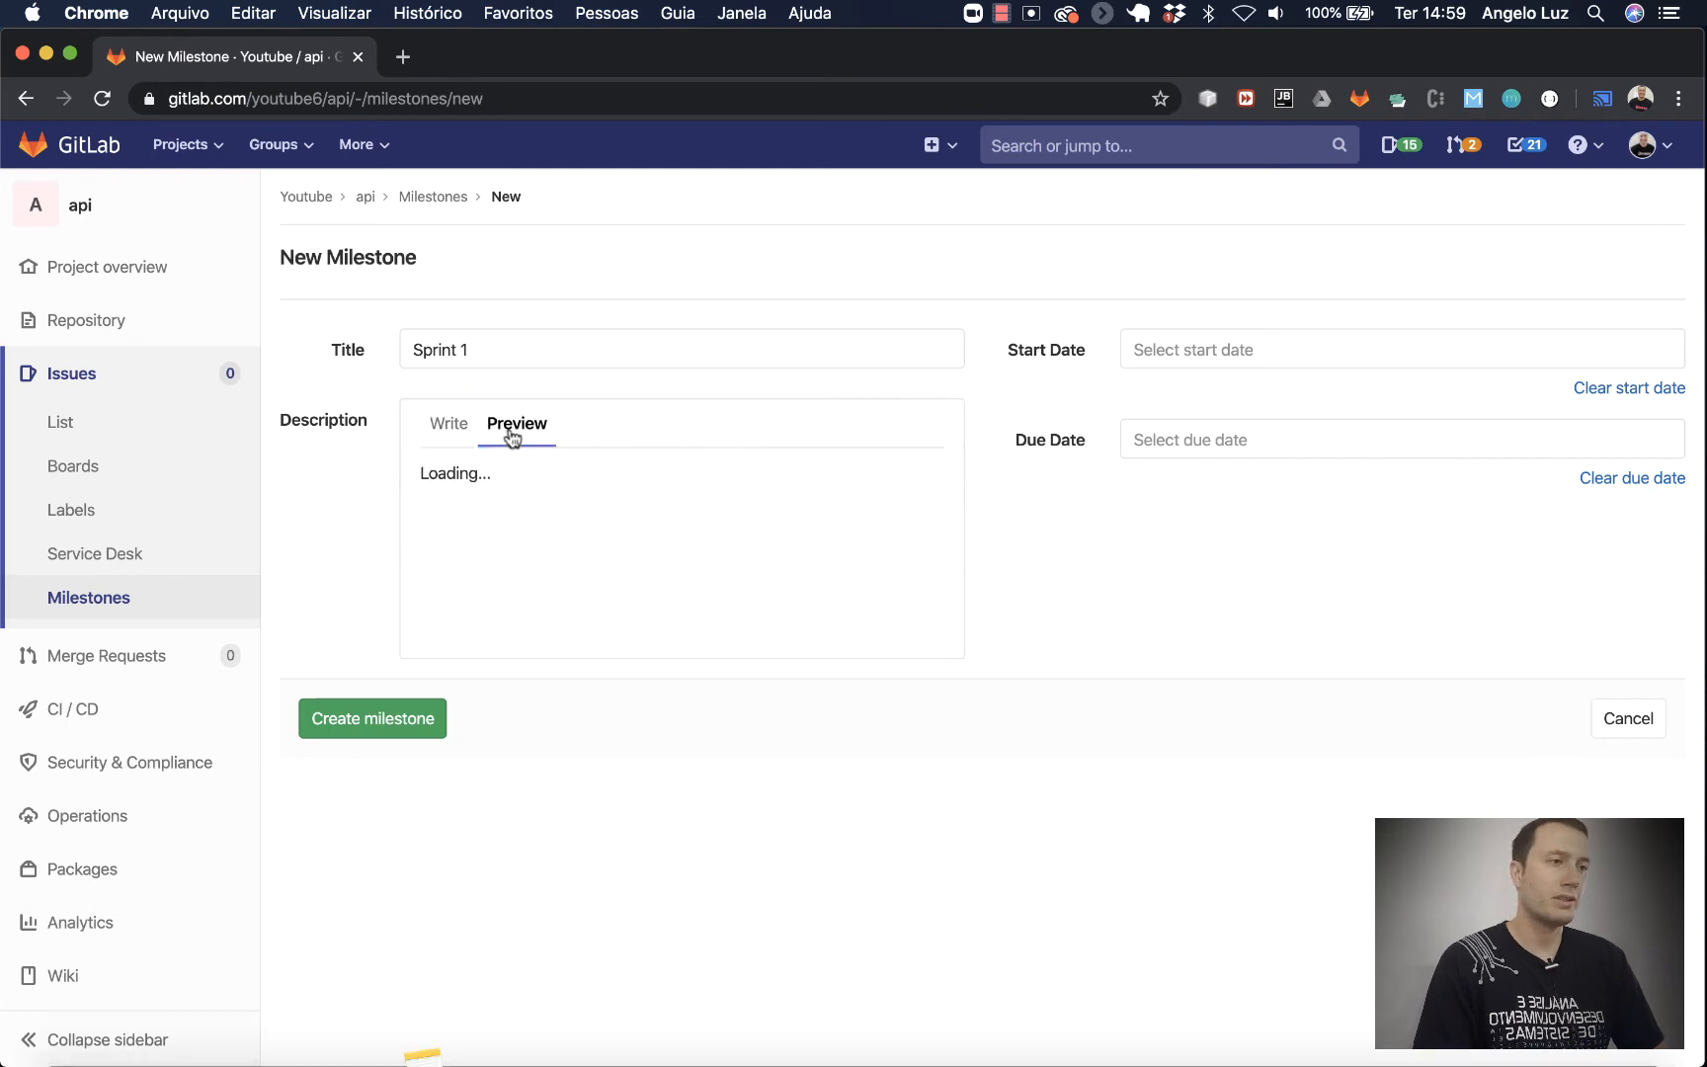
click(439, 425)
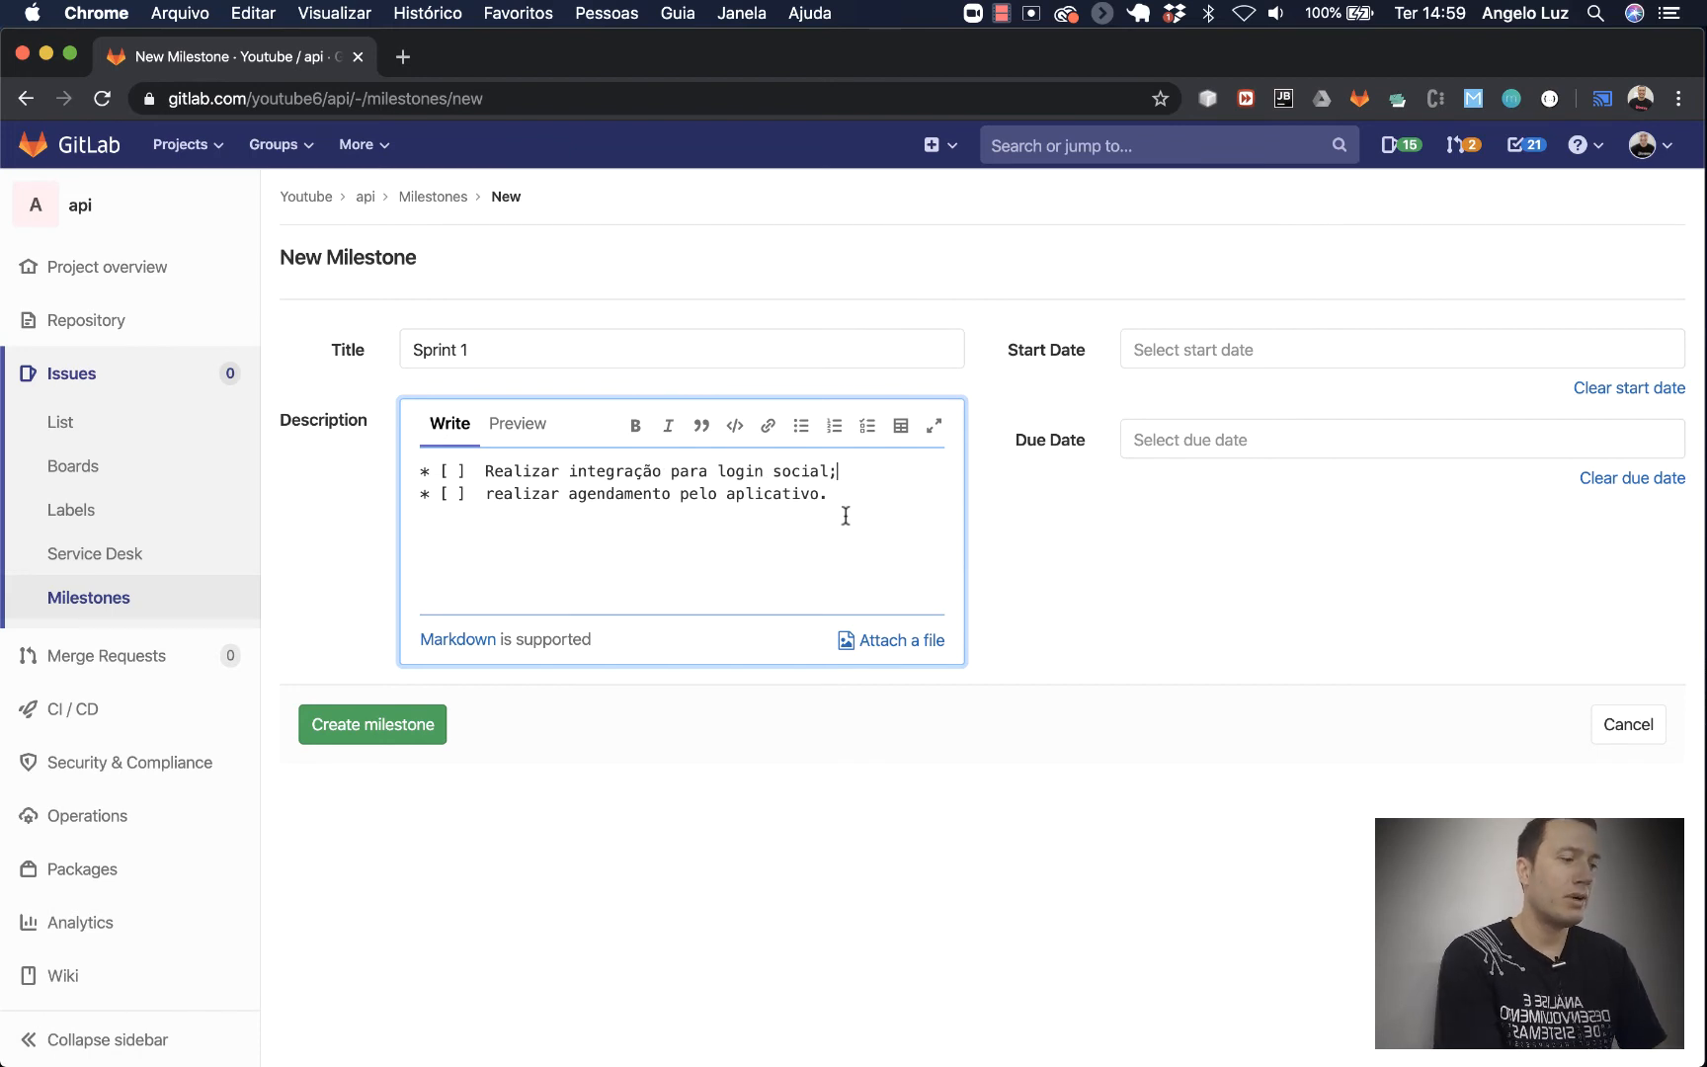
Add the second-level Markdown heading "Objetivo da Sprint" above the task list and preview the description
key(super+Up)
key(Return)
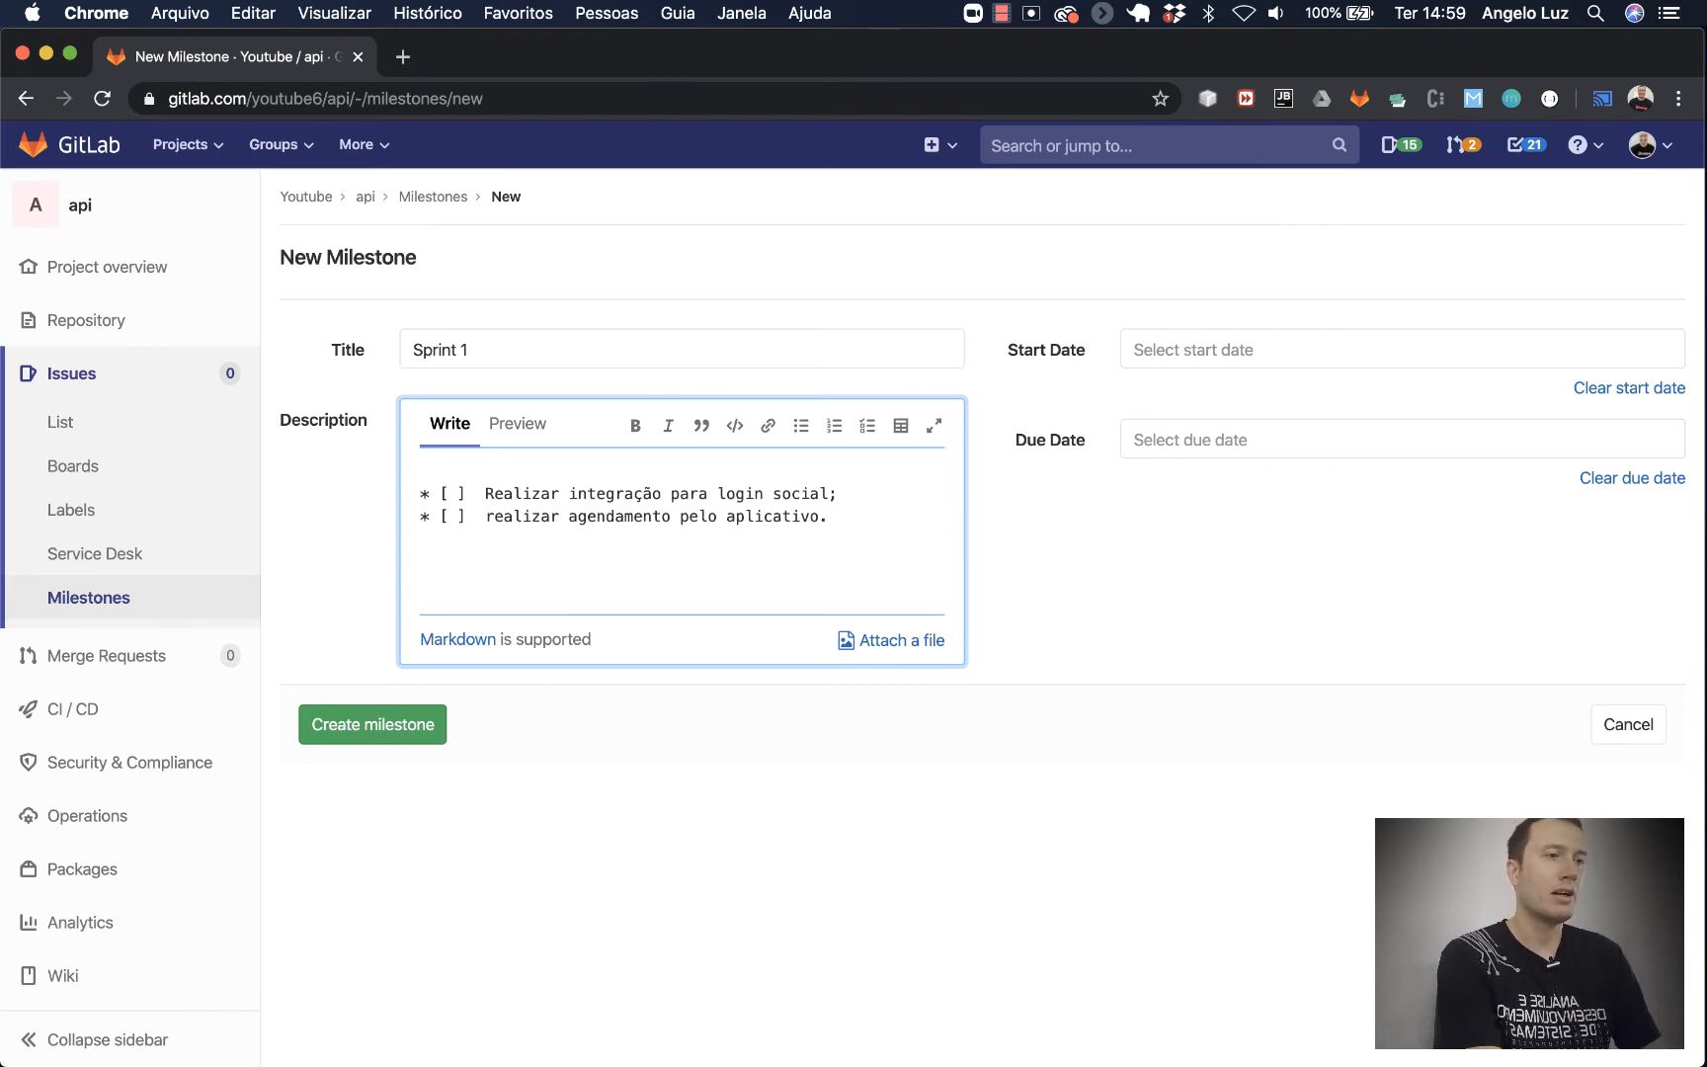
text(## Ob)
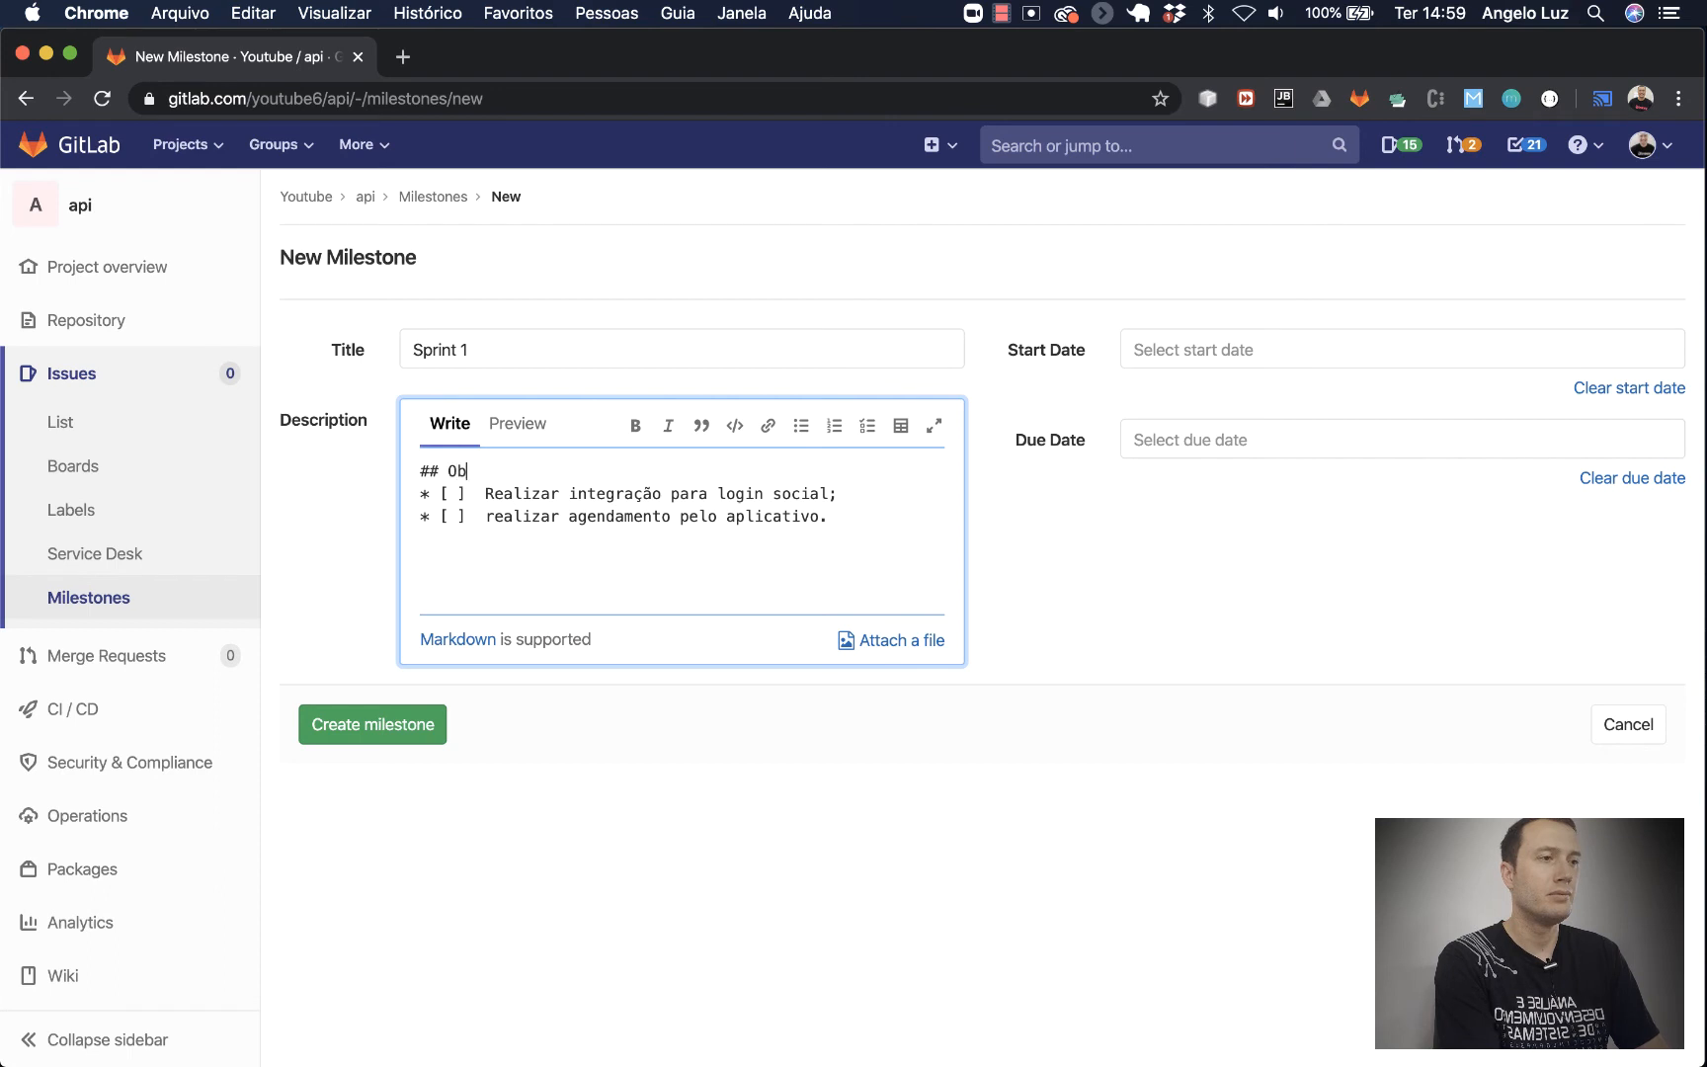
text(jet)
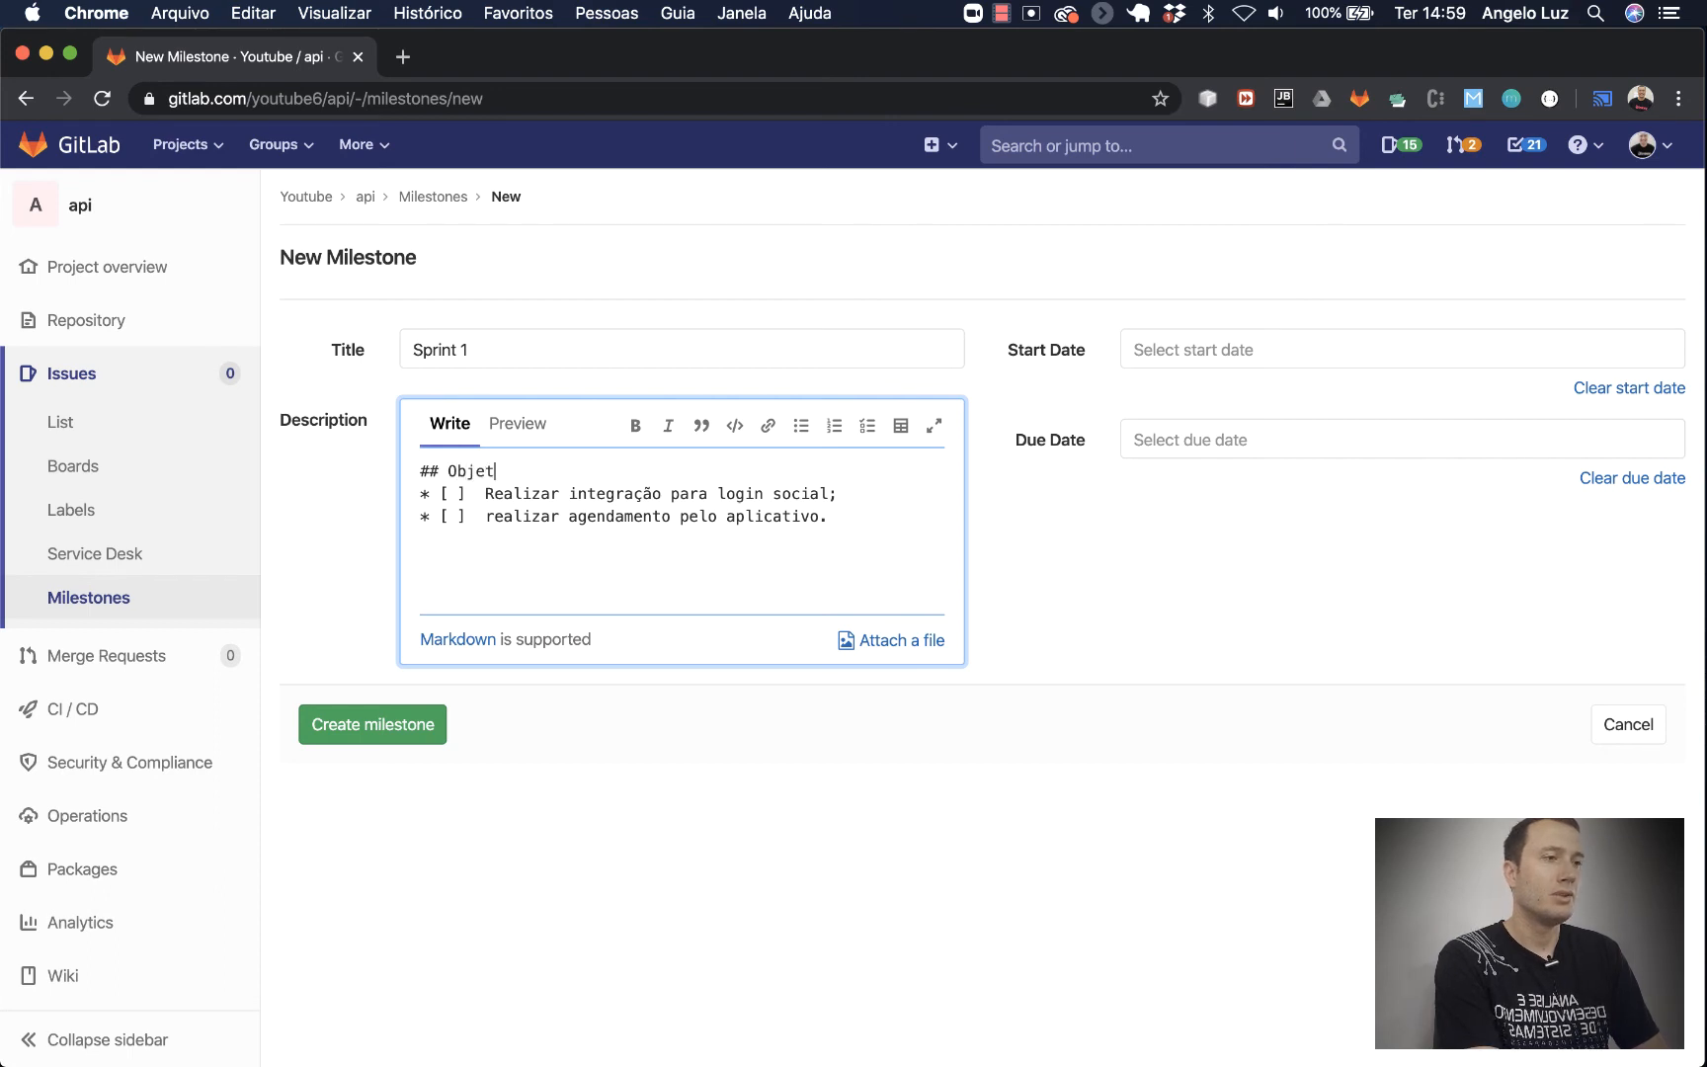
text(ivo da Sprint)
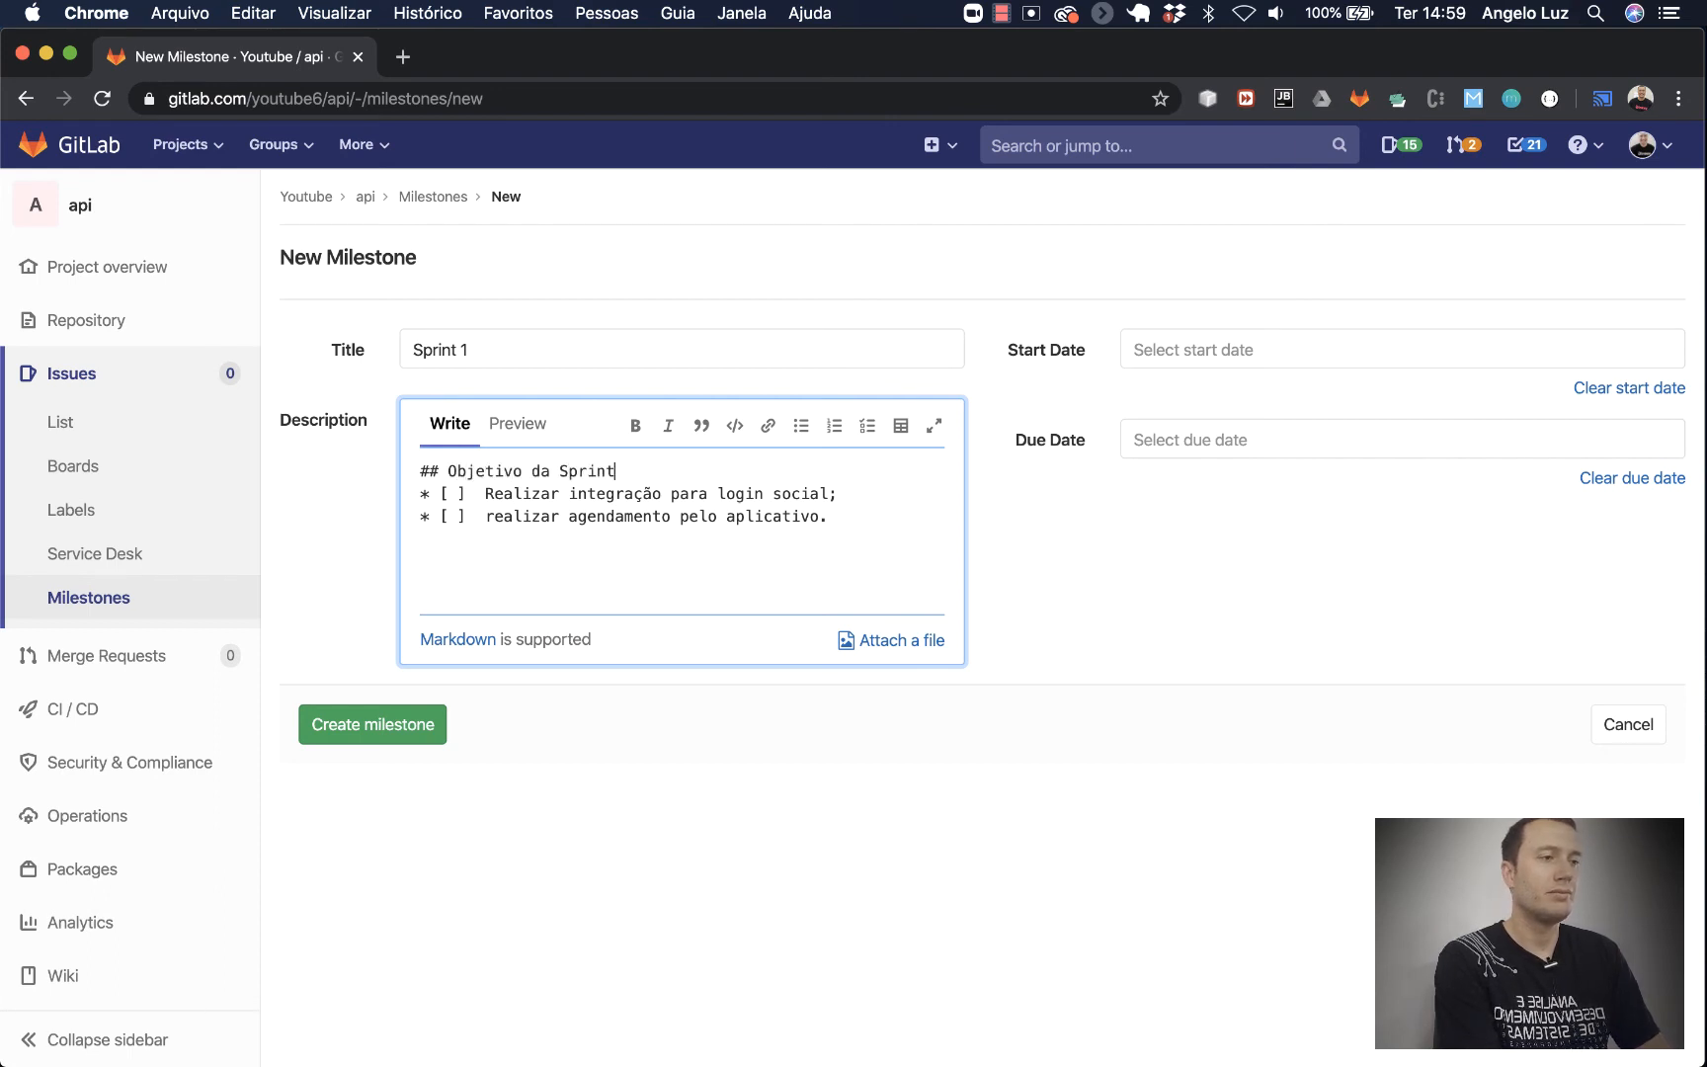
click(535, 423)
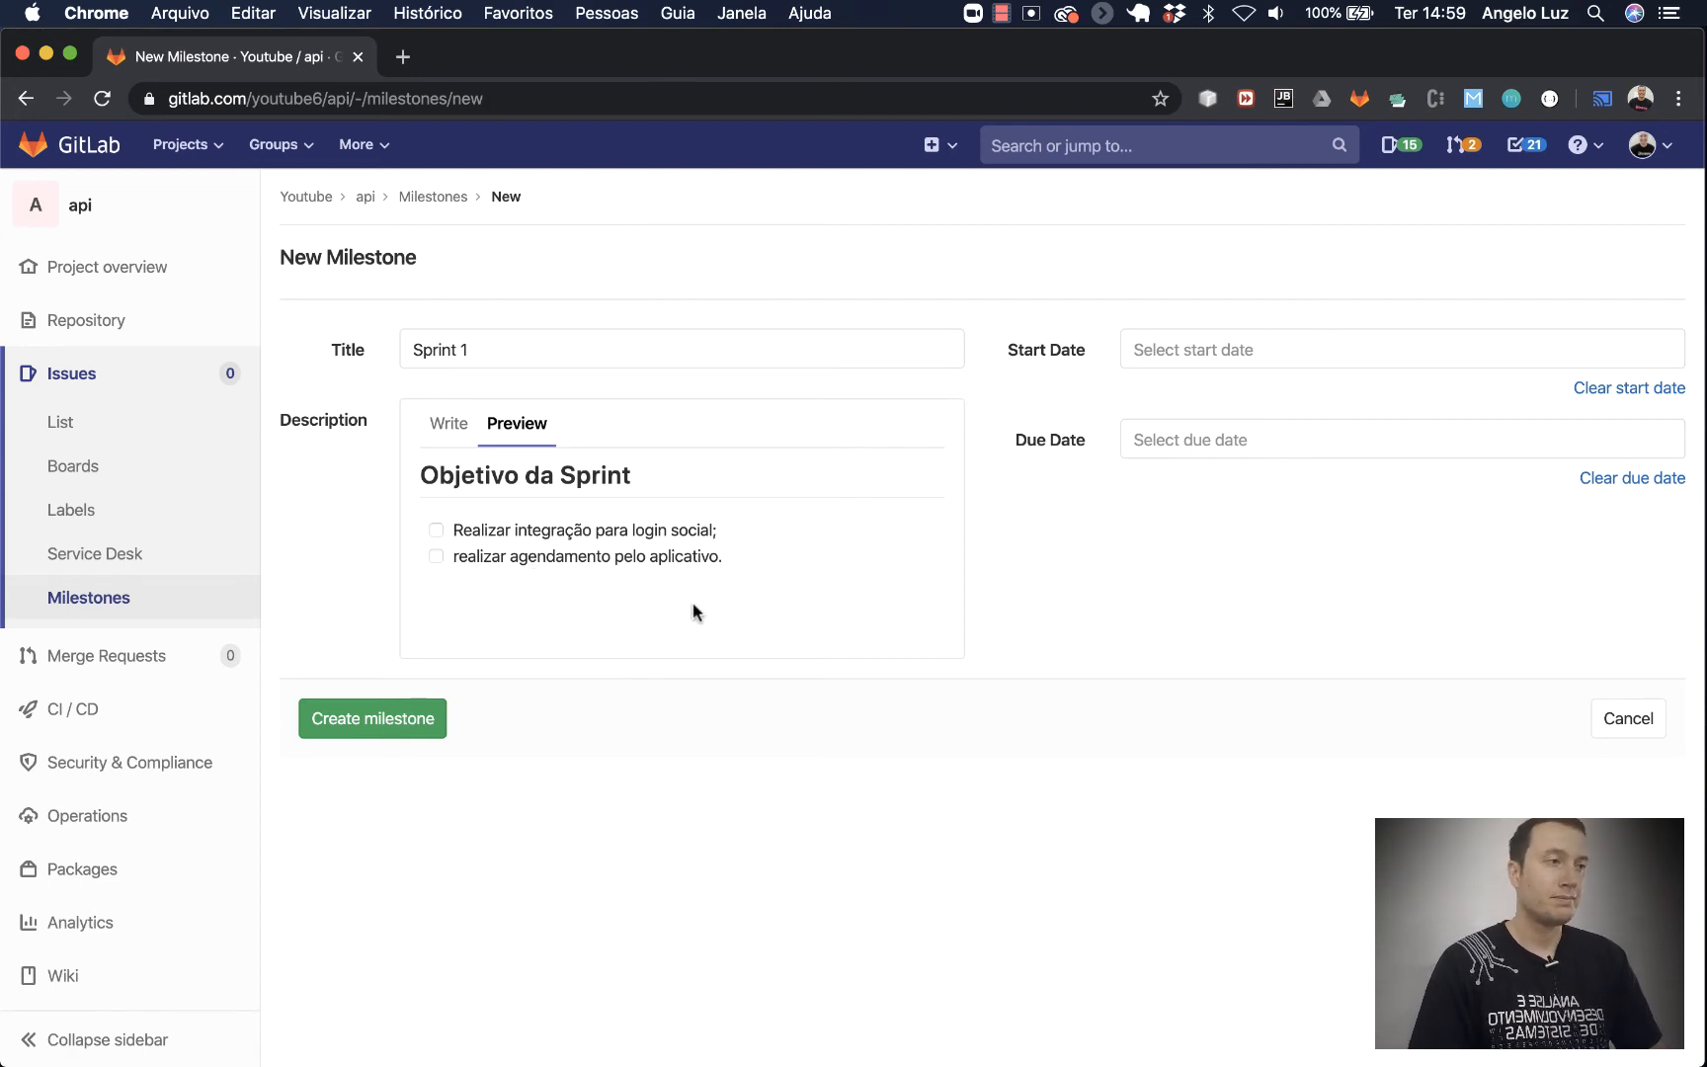
Set the Sprint 1 milestone's start date to 2020-04-07
click(1260, 349)
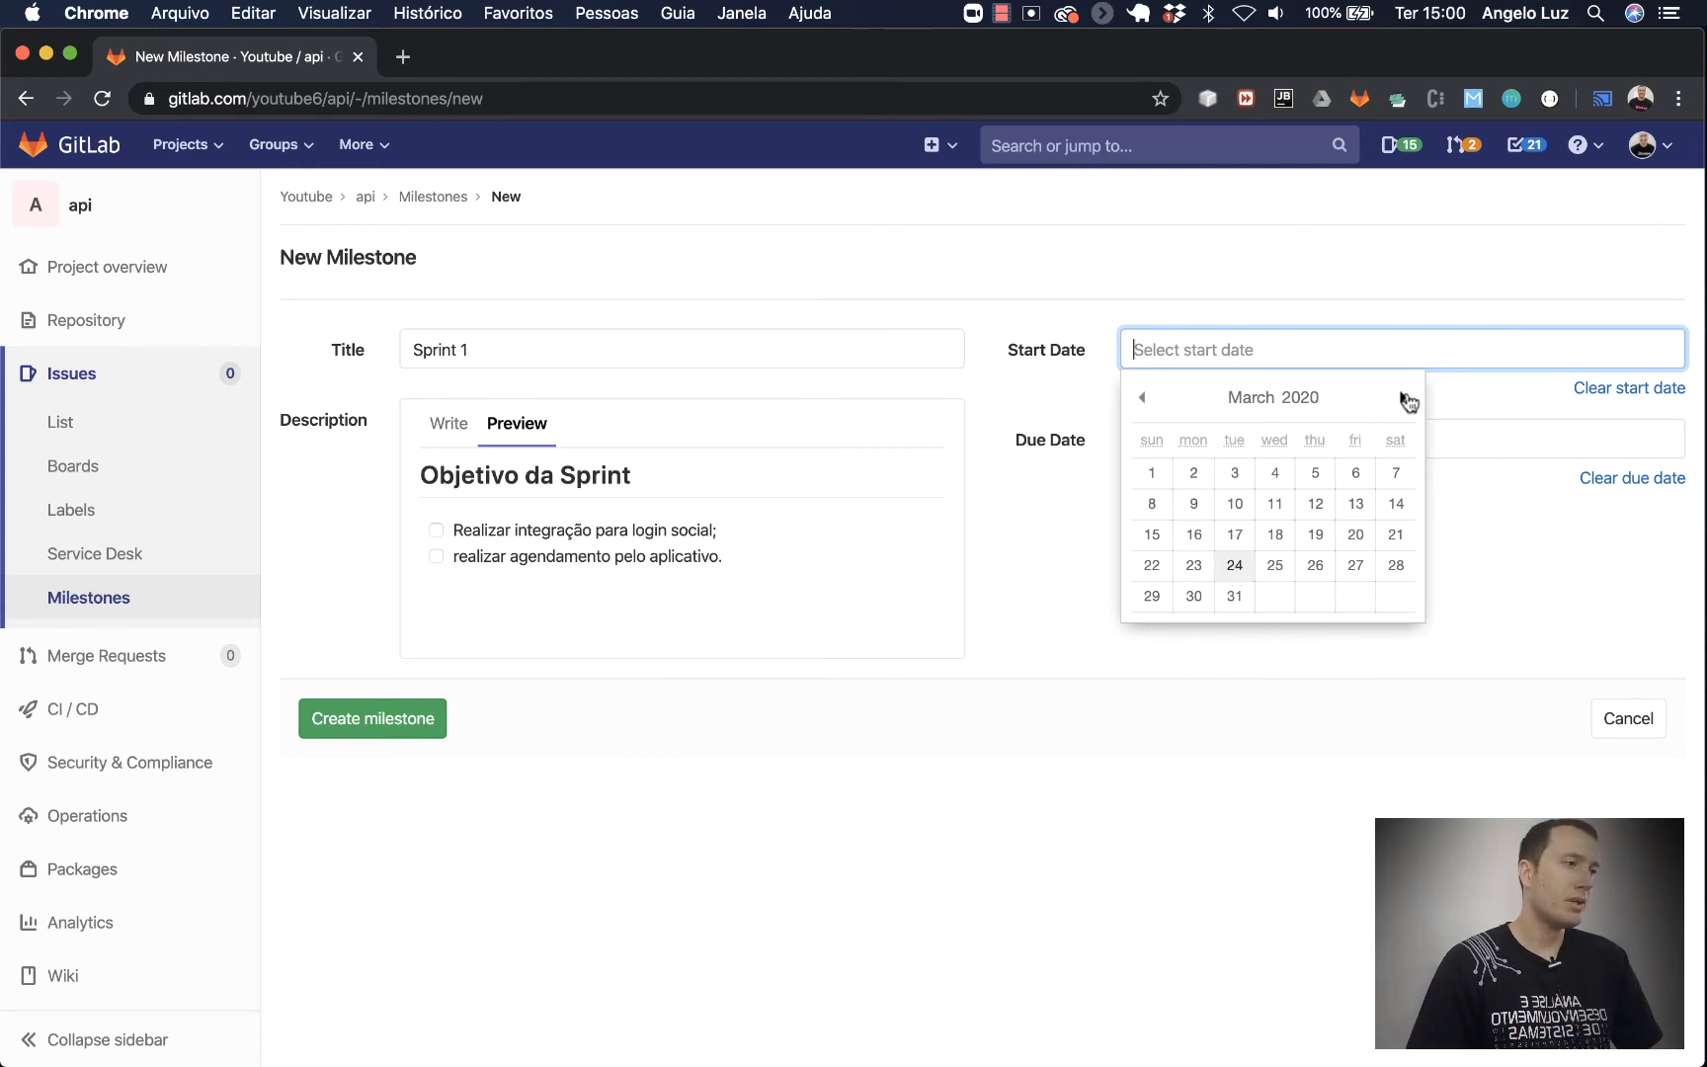
click(1408, 399)
click(1240, 509)
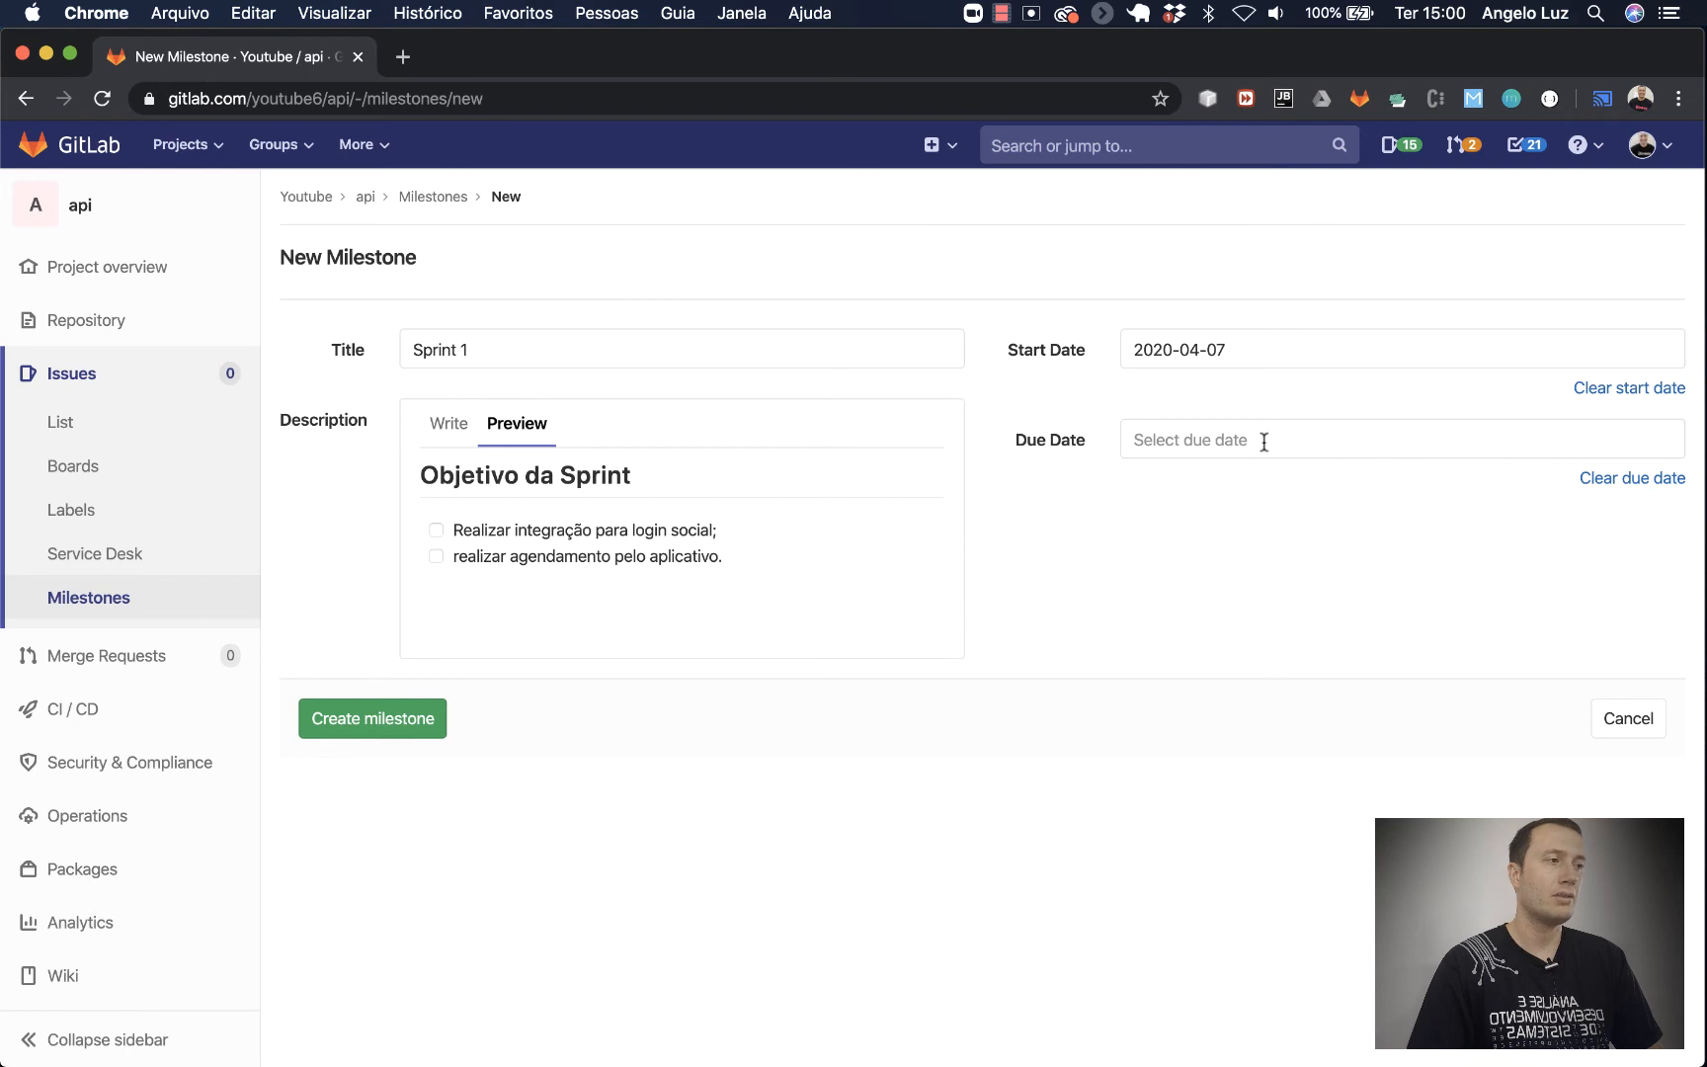
Create the Sprint 1 milestone with a due date of 2020-04-07 and a start date of 2020-03-24
click(1227, 439)
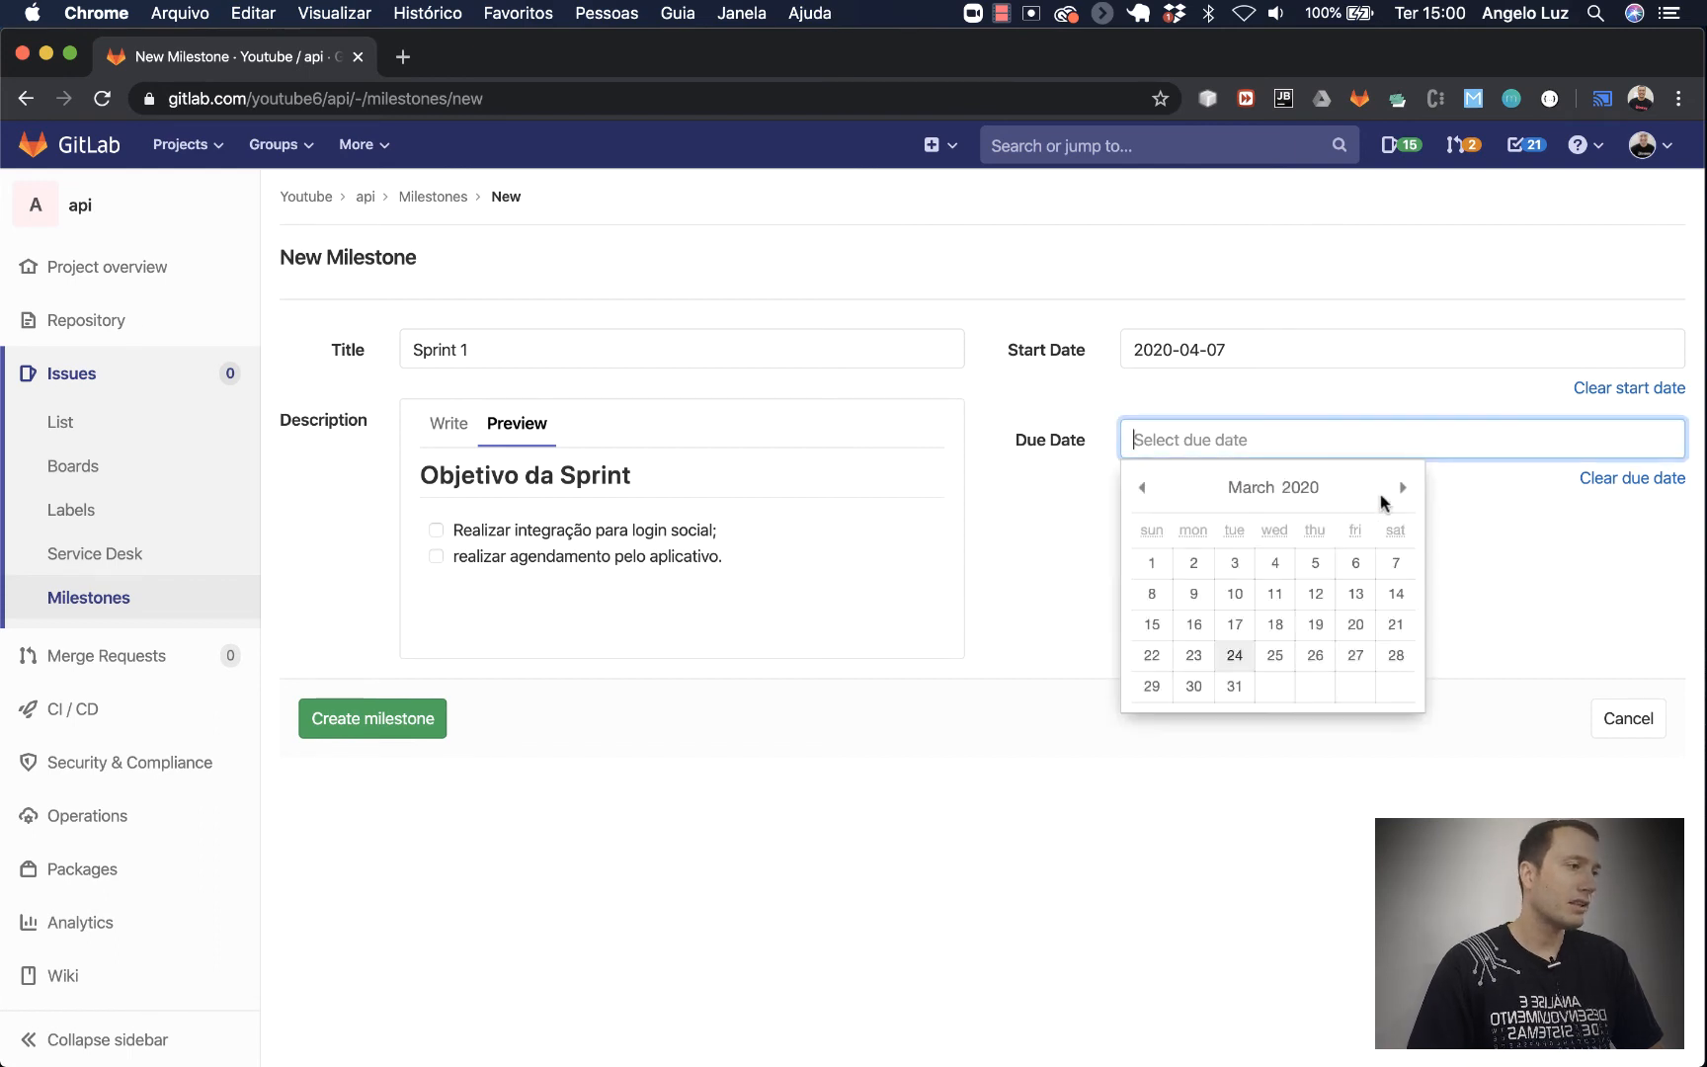
click(1403, 487)
click(1235, 593)
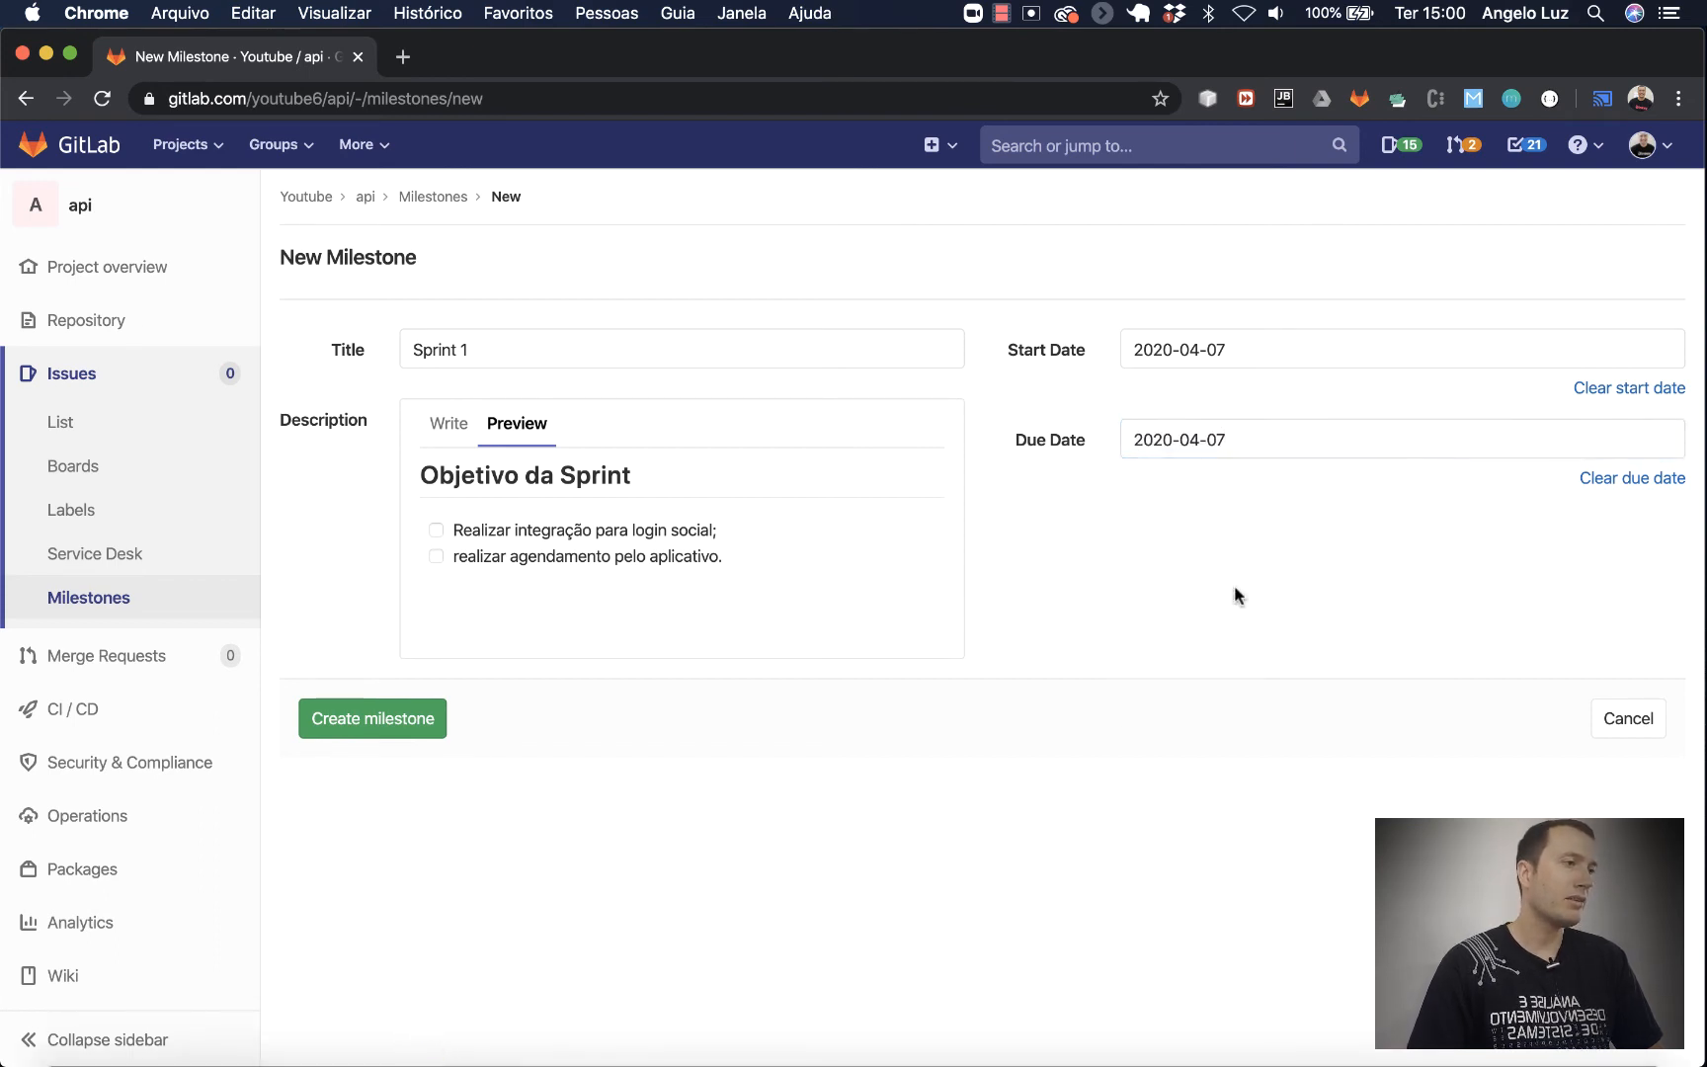
click(1243, 354)
click(1141, 397)
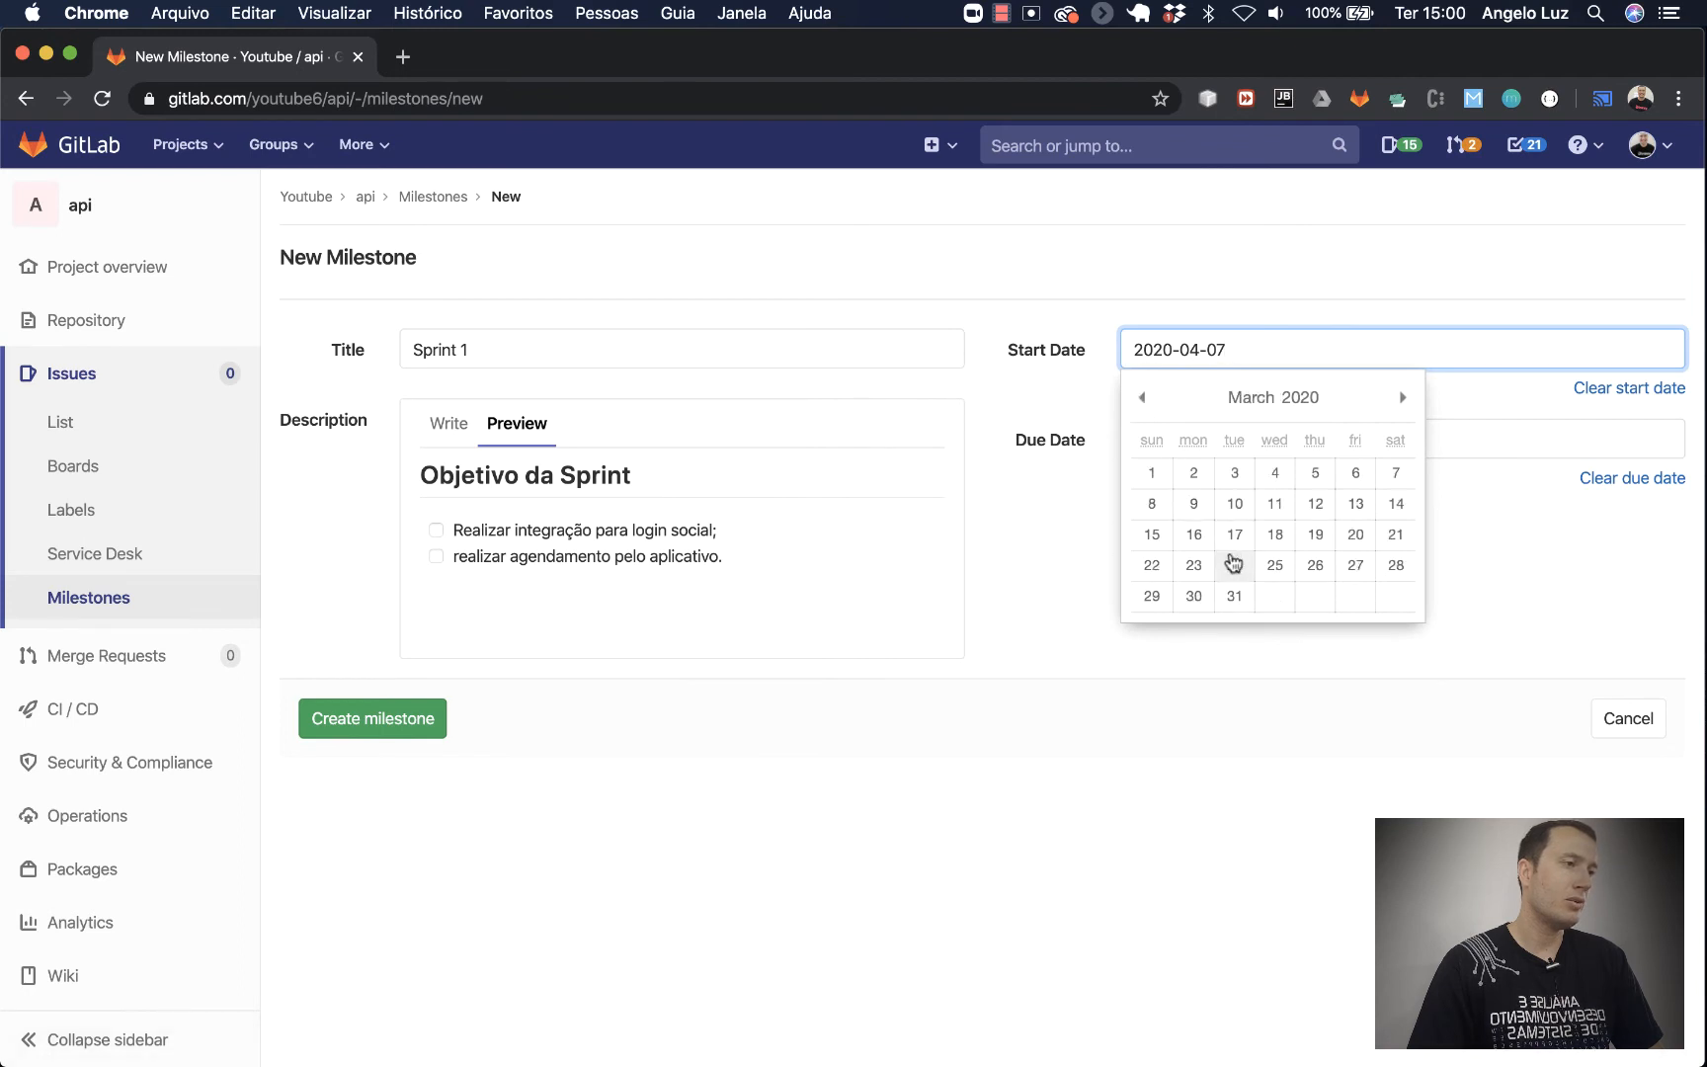
click(1235, 564)
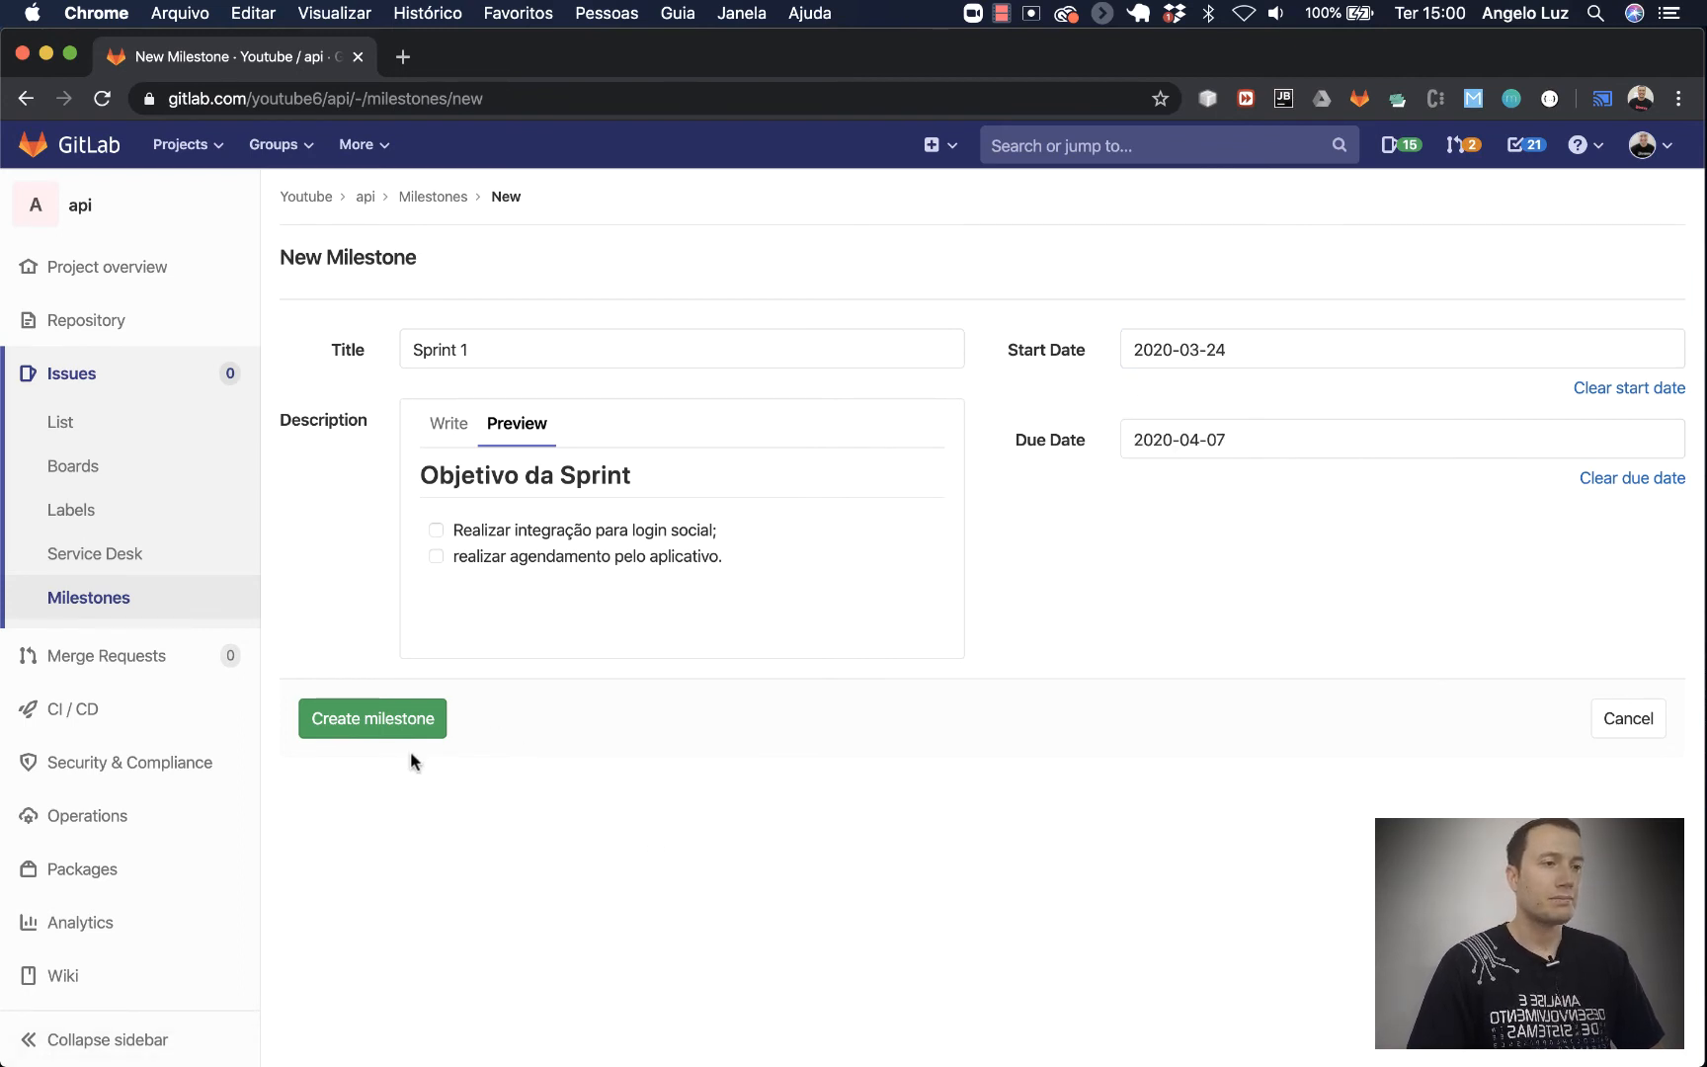
click(385, 721)
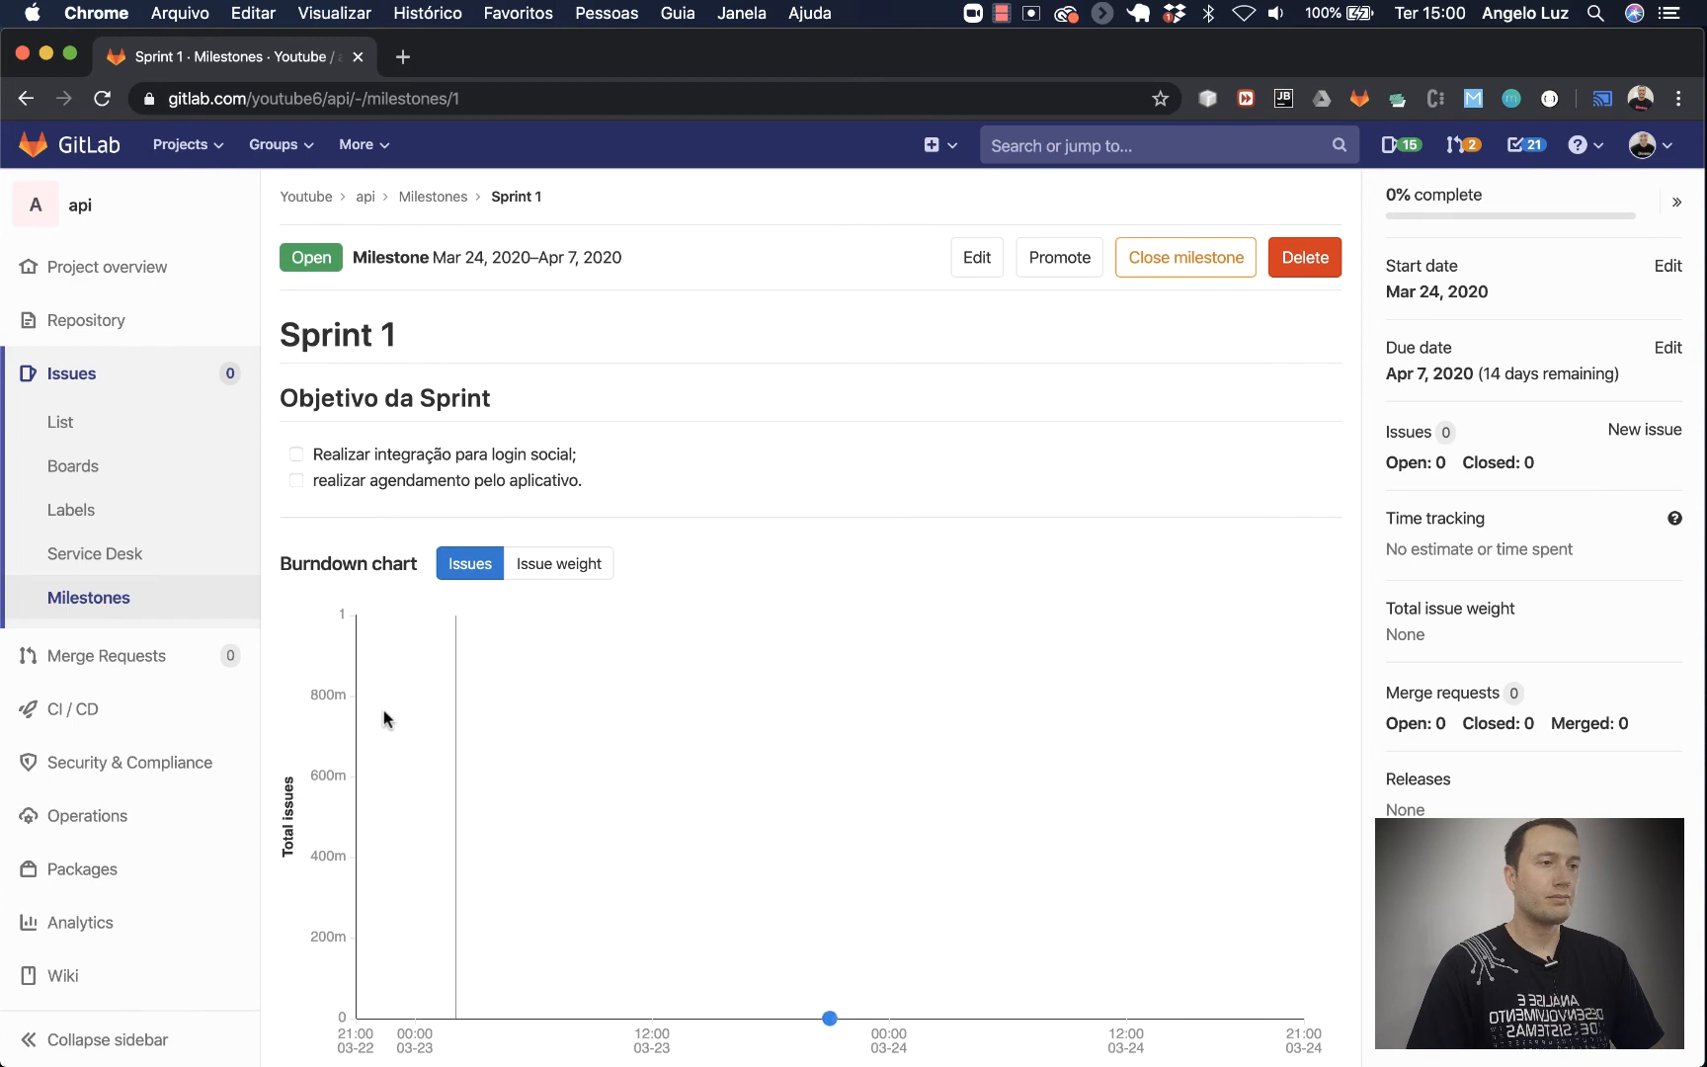
Start another milestone in the api project and title it Sprint 2
scroll(772, 614, down, 3)
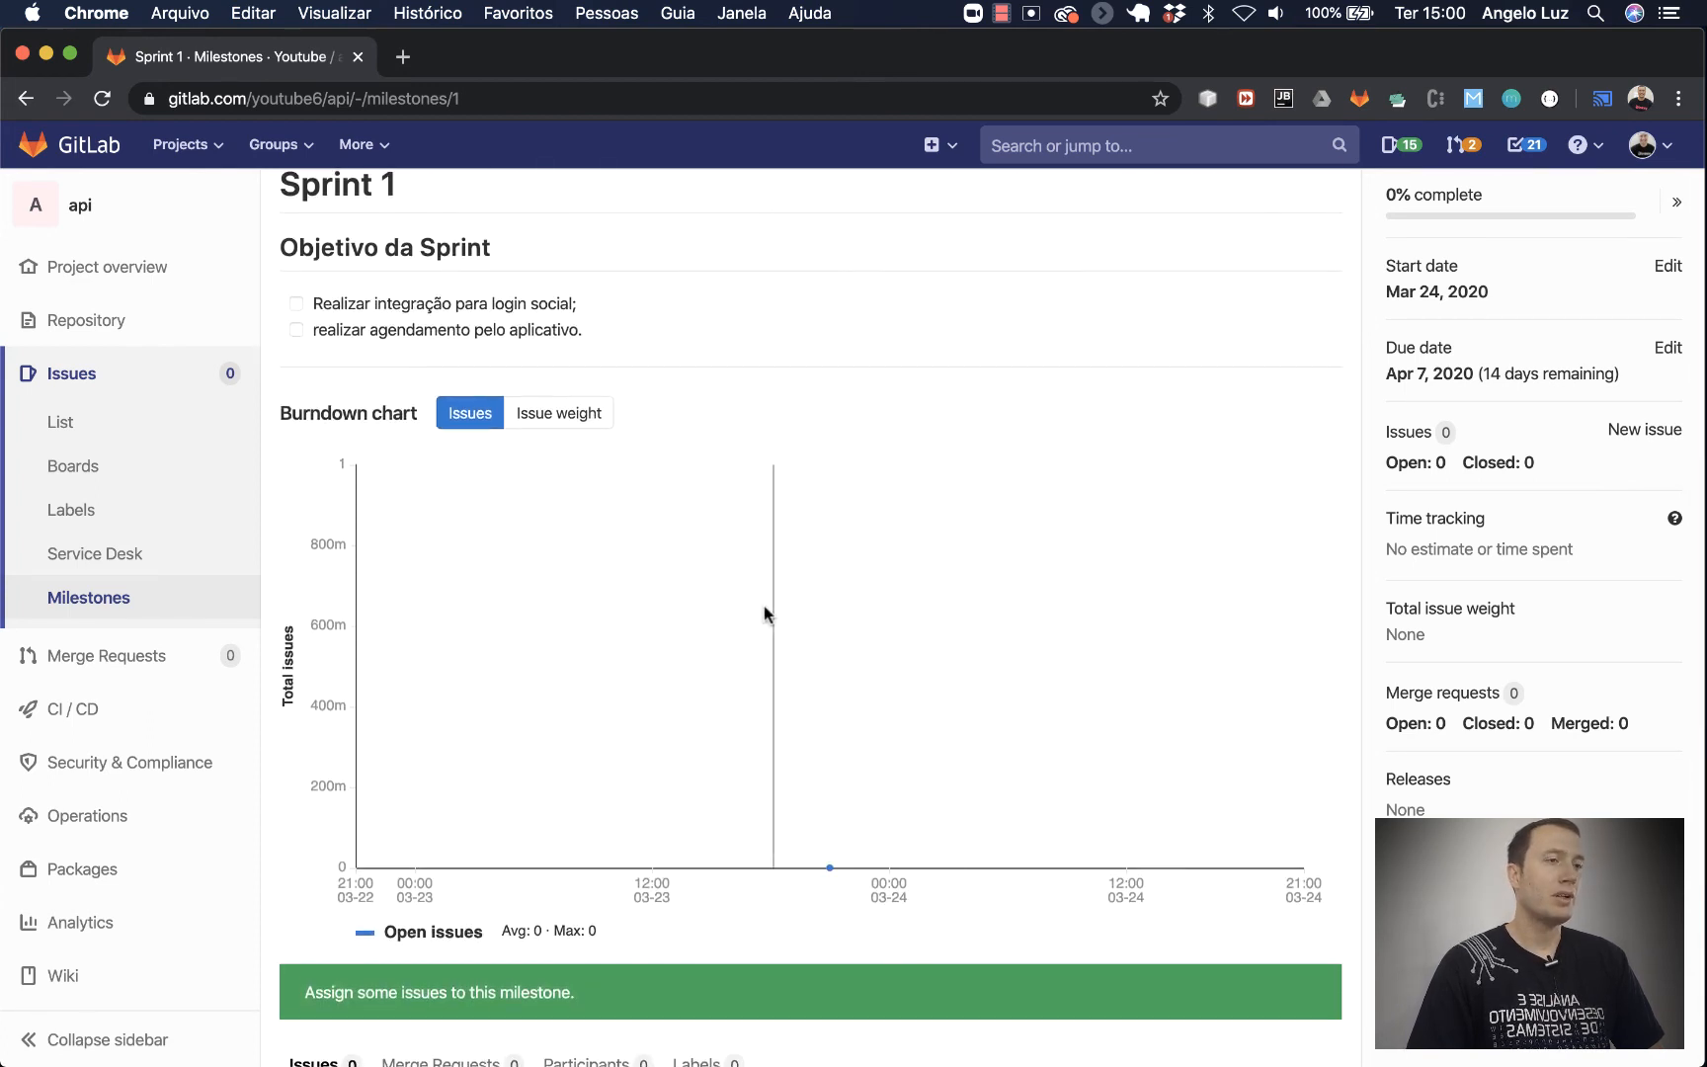
scroll(721, 410, up, 2)
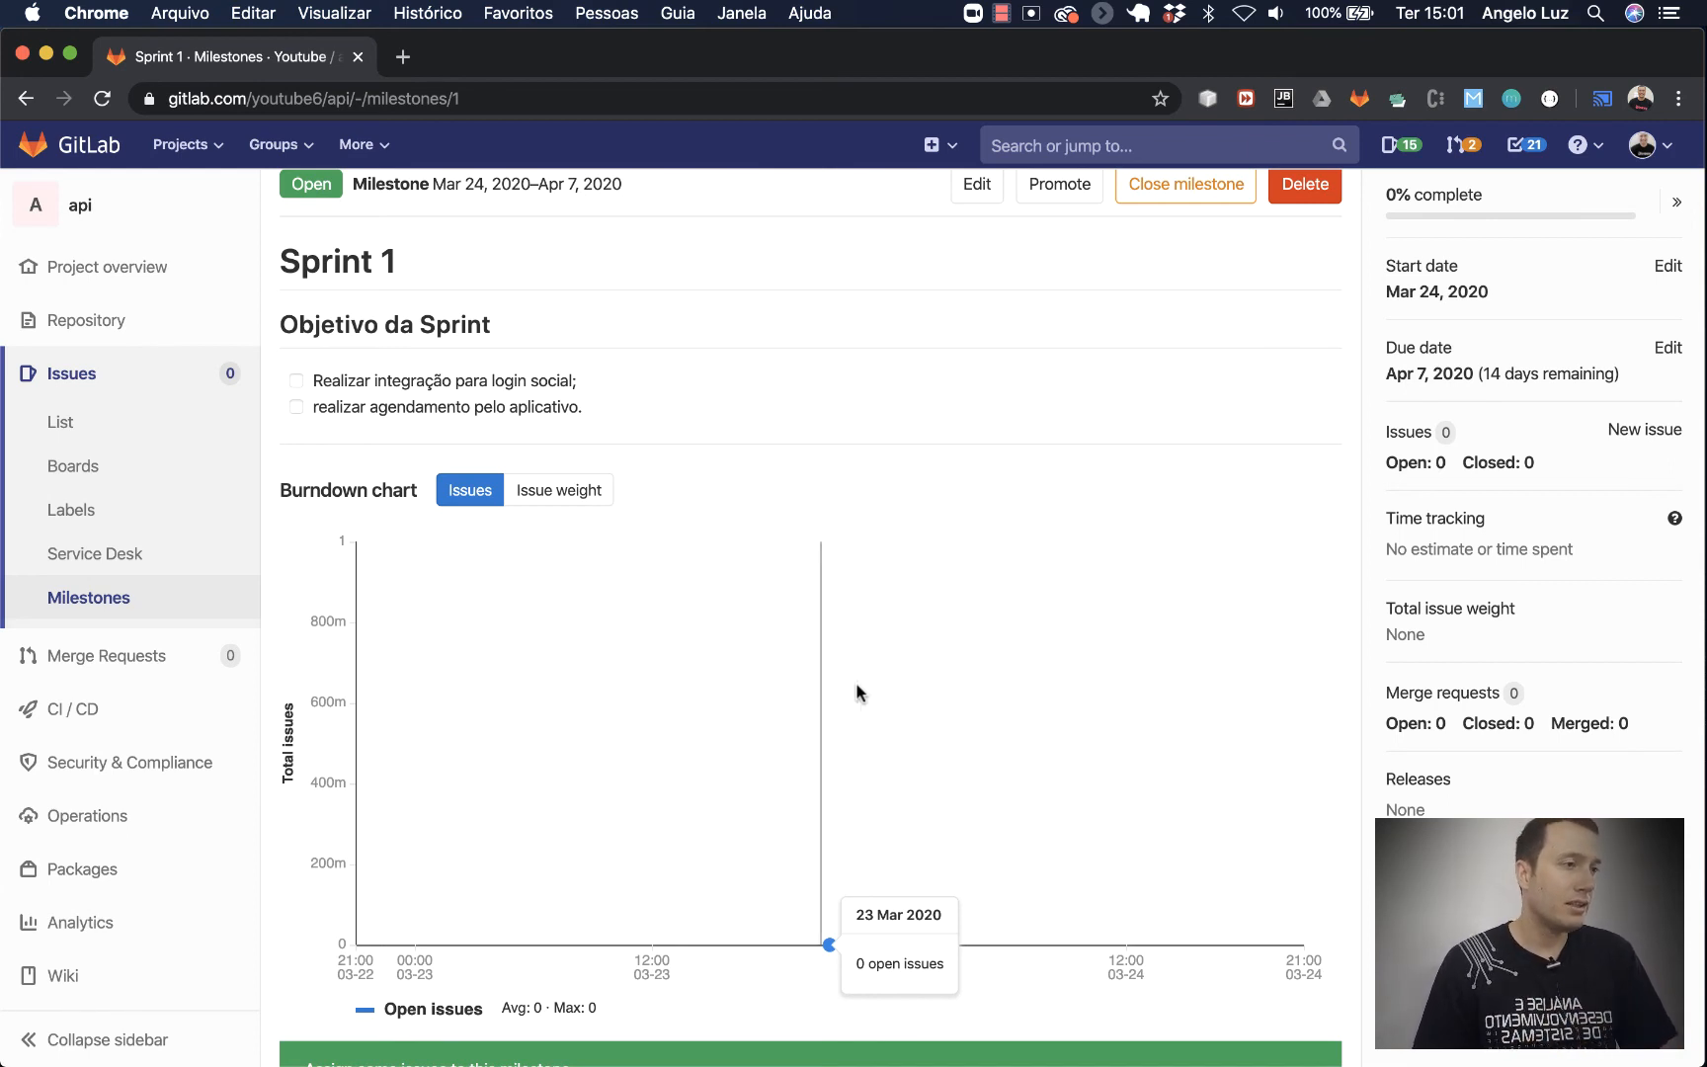
scroll(979, 375, up, 2)
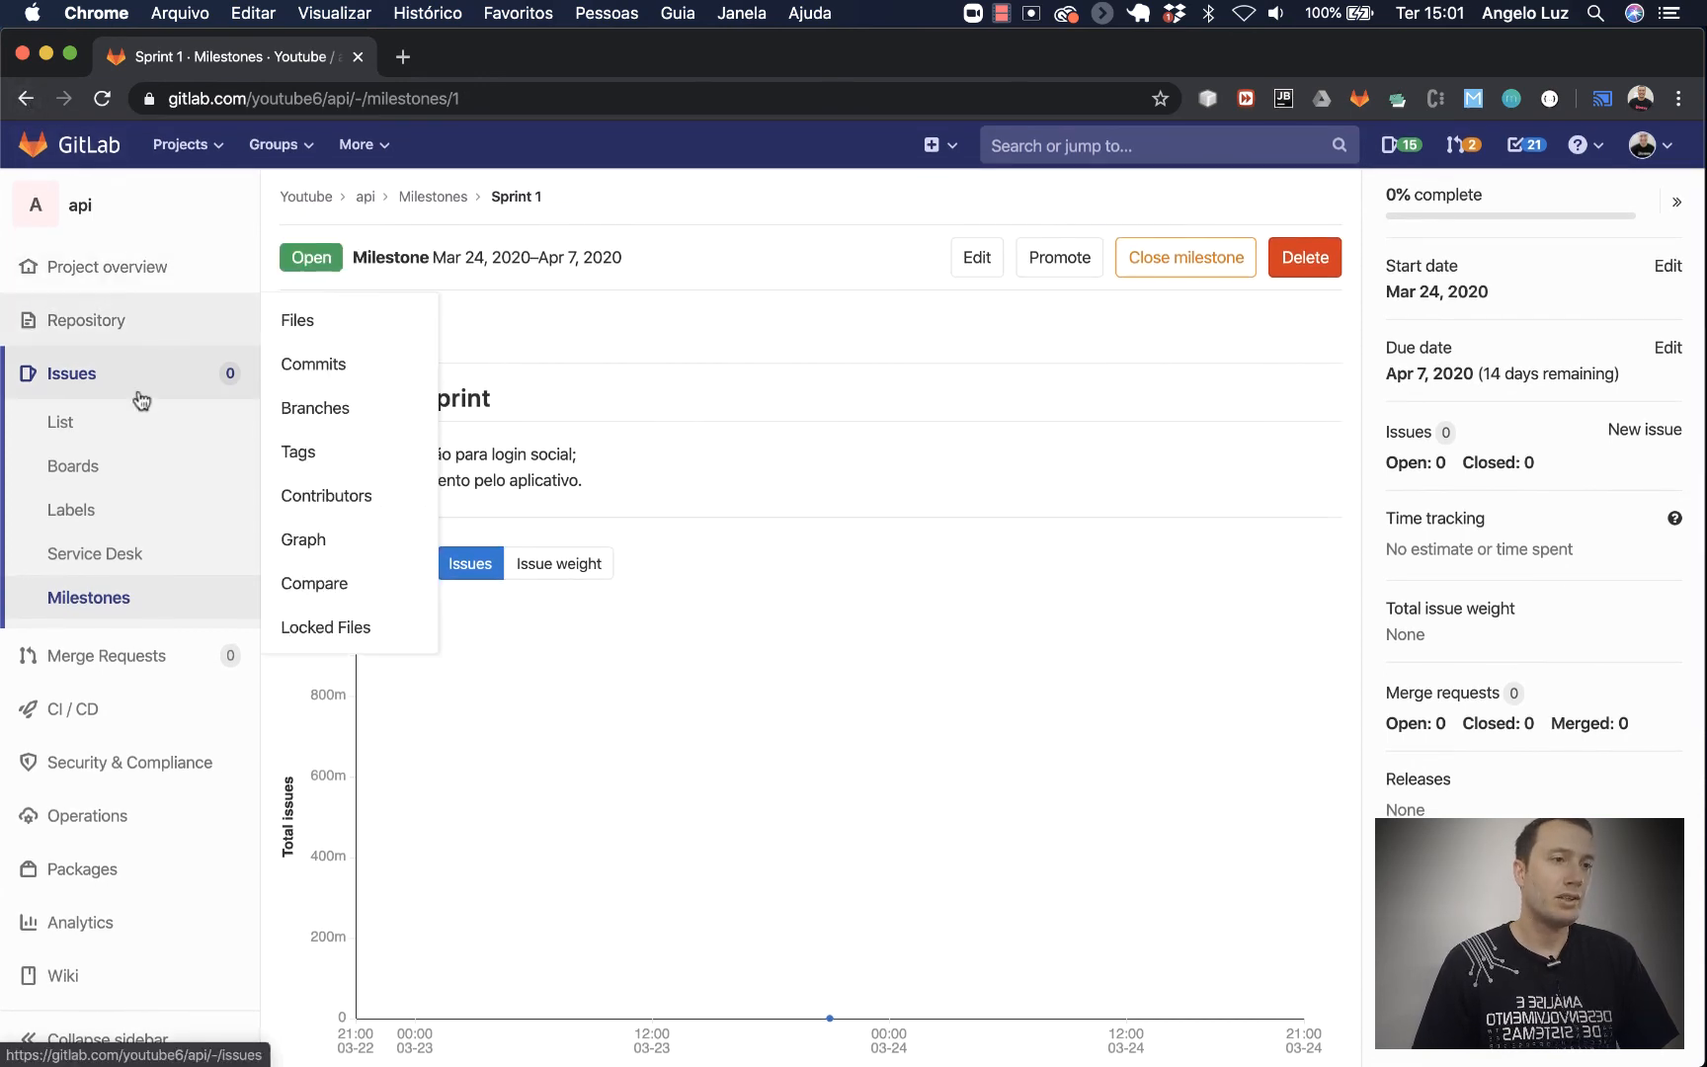
click(108, 598)
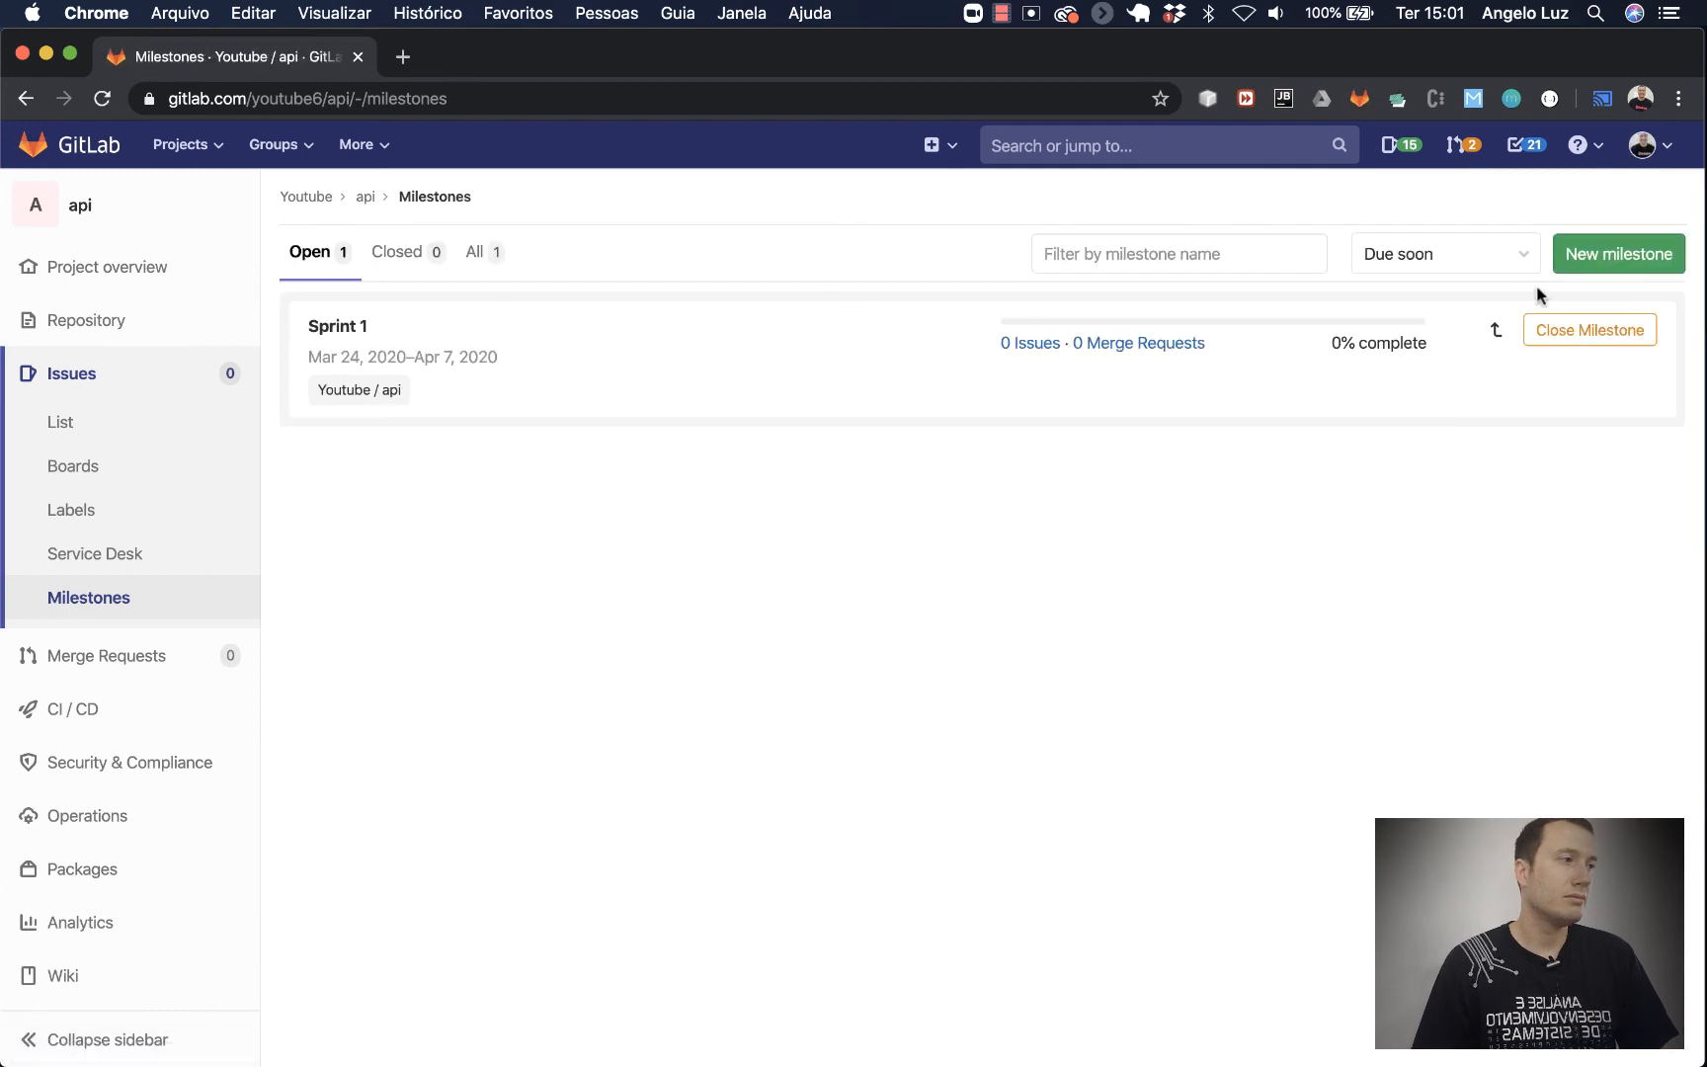
click(1619, 259)
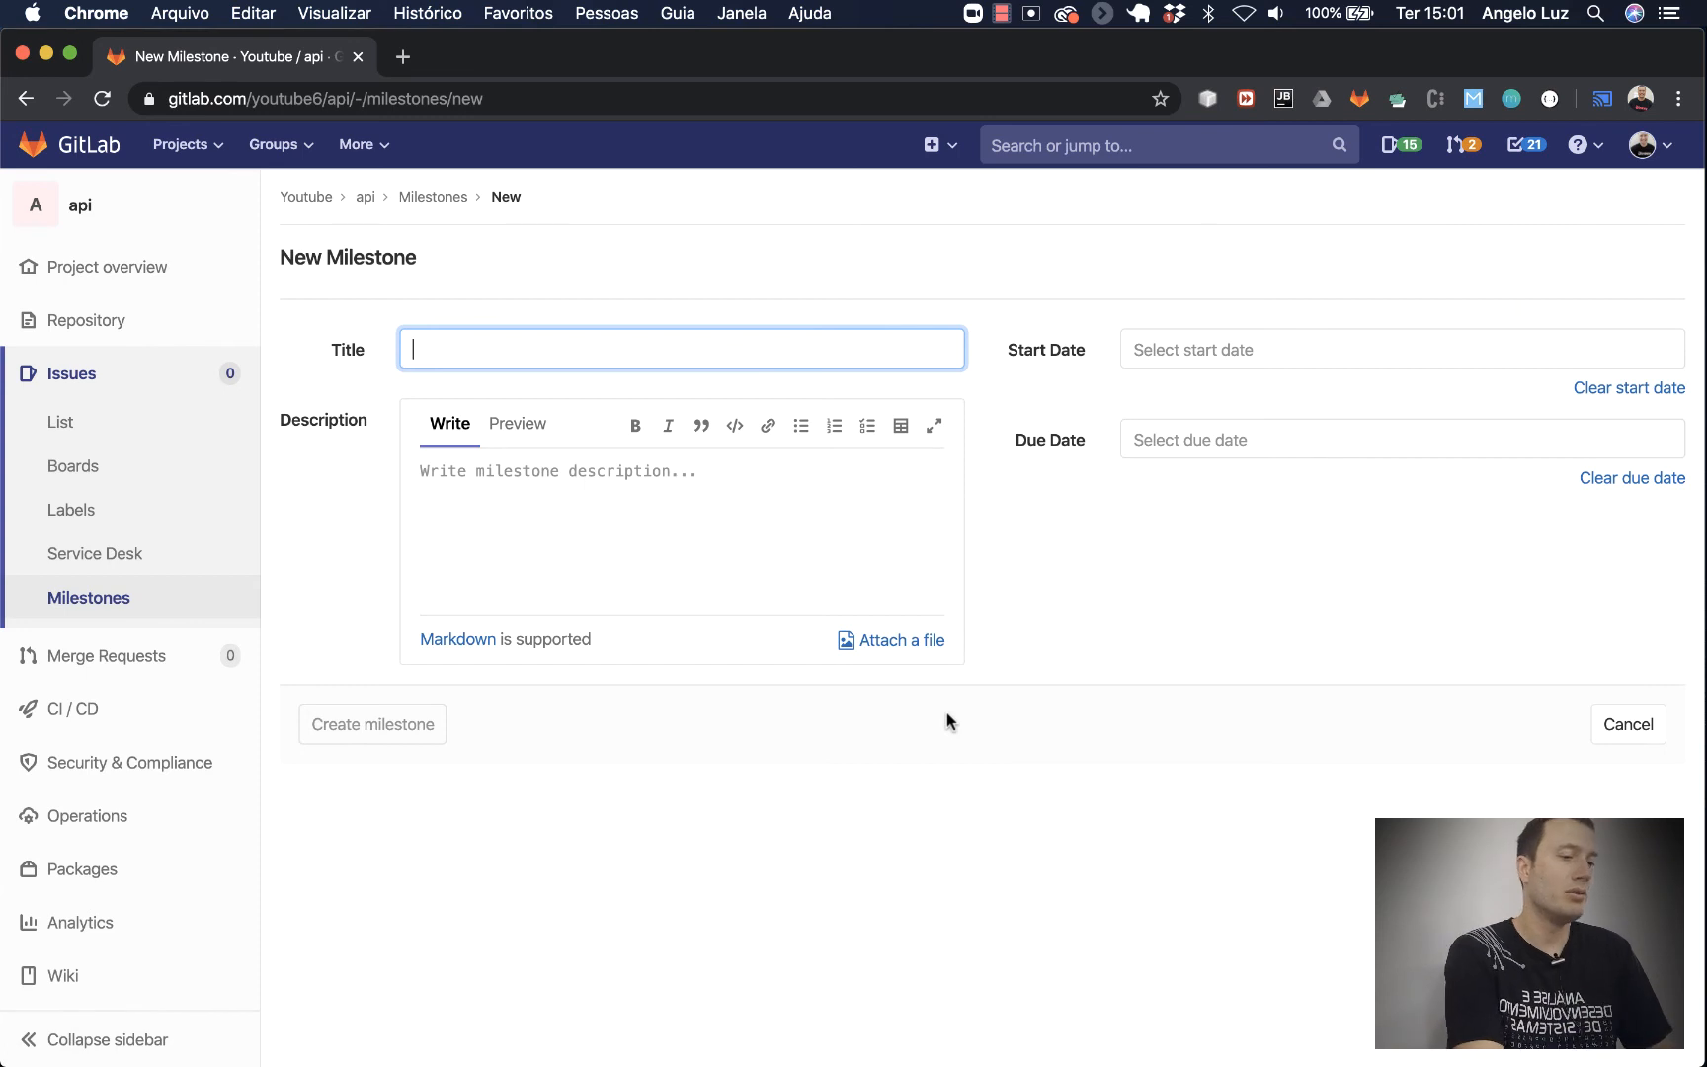
text(Sprint)
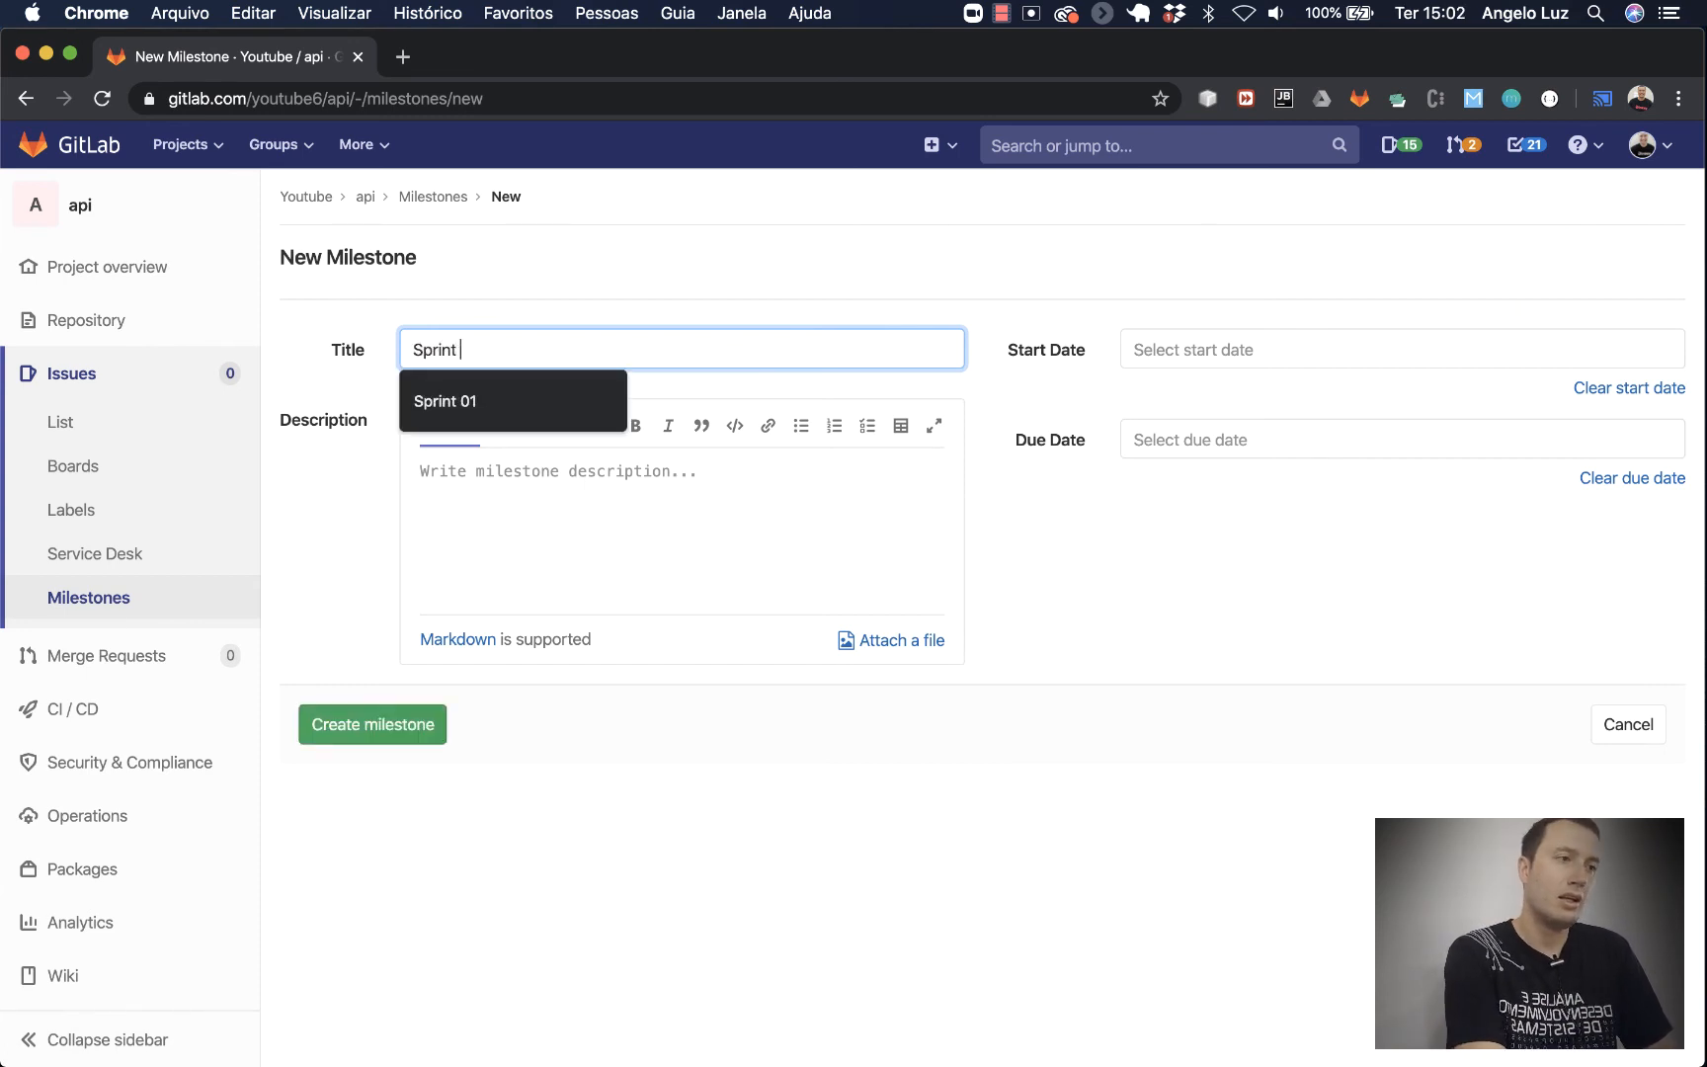
text( 2)
key(Tab)
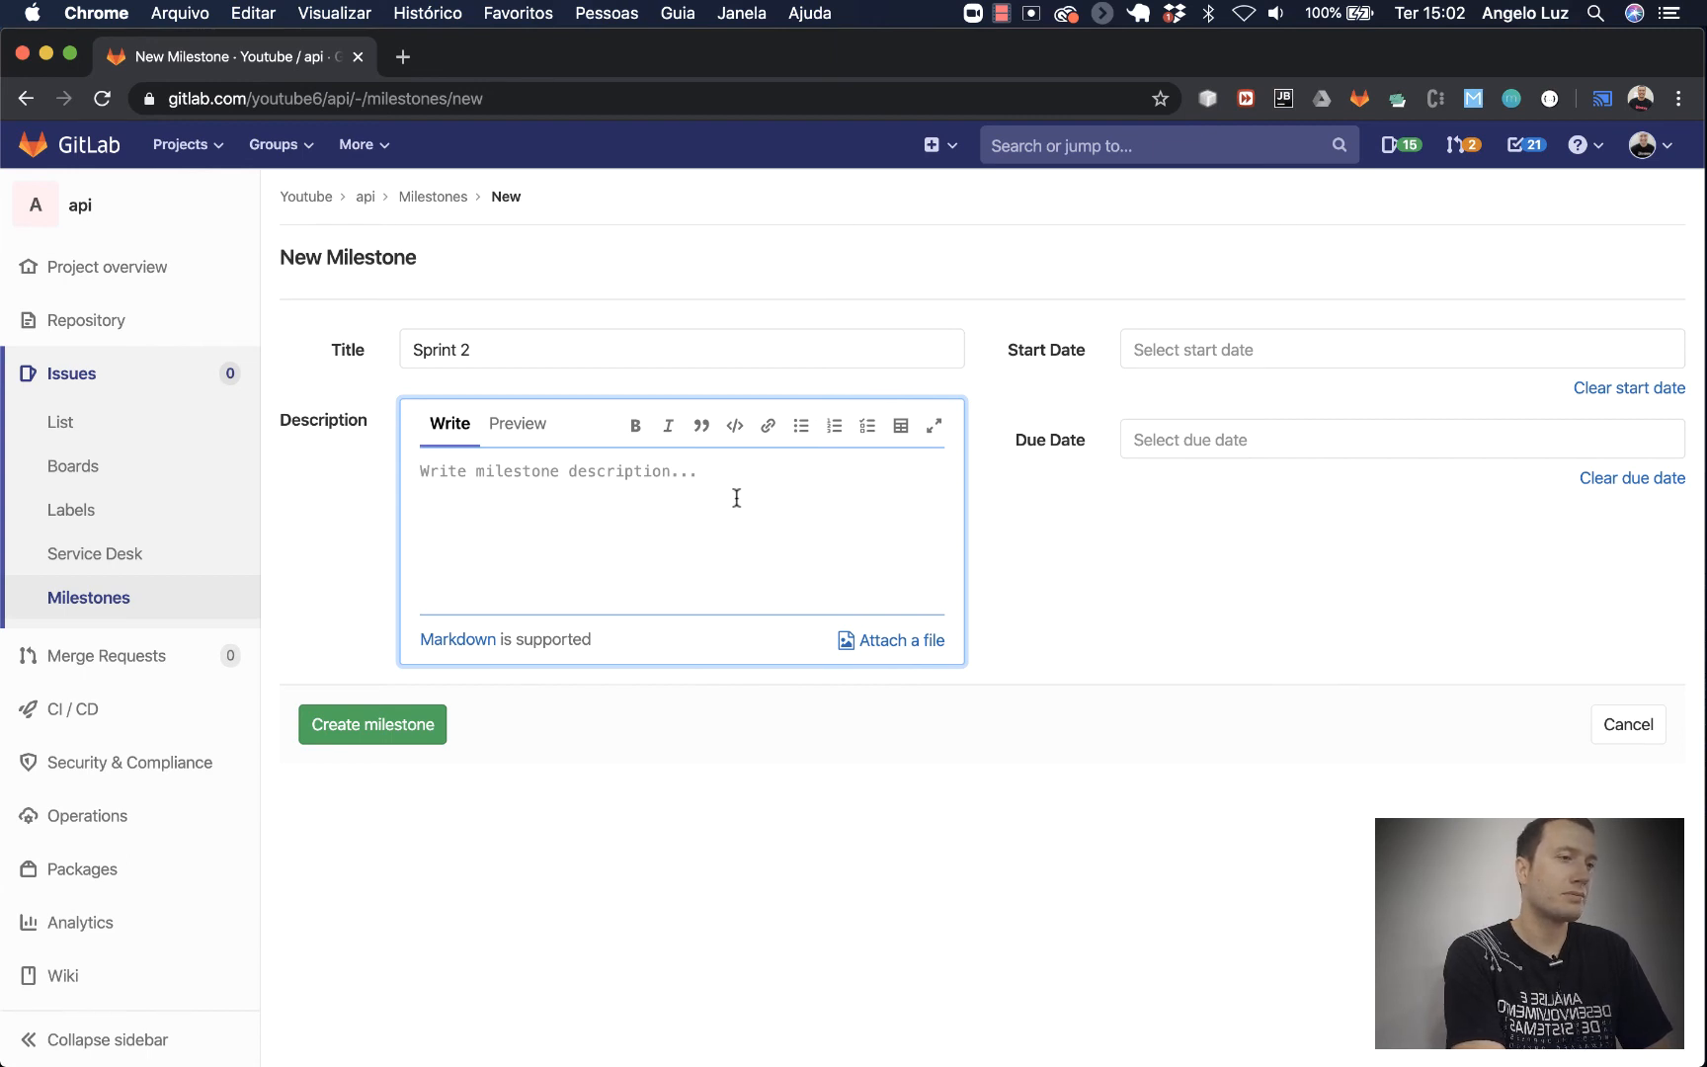
Add the task-list item "Entregar dashboard da área do cliente." to the Sprint 2 description
click(868, 427)
text(e)
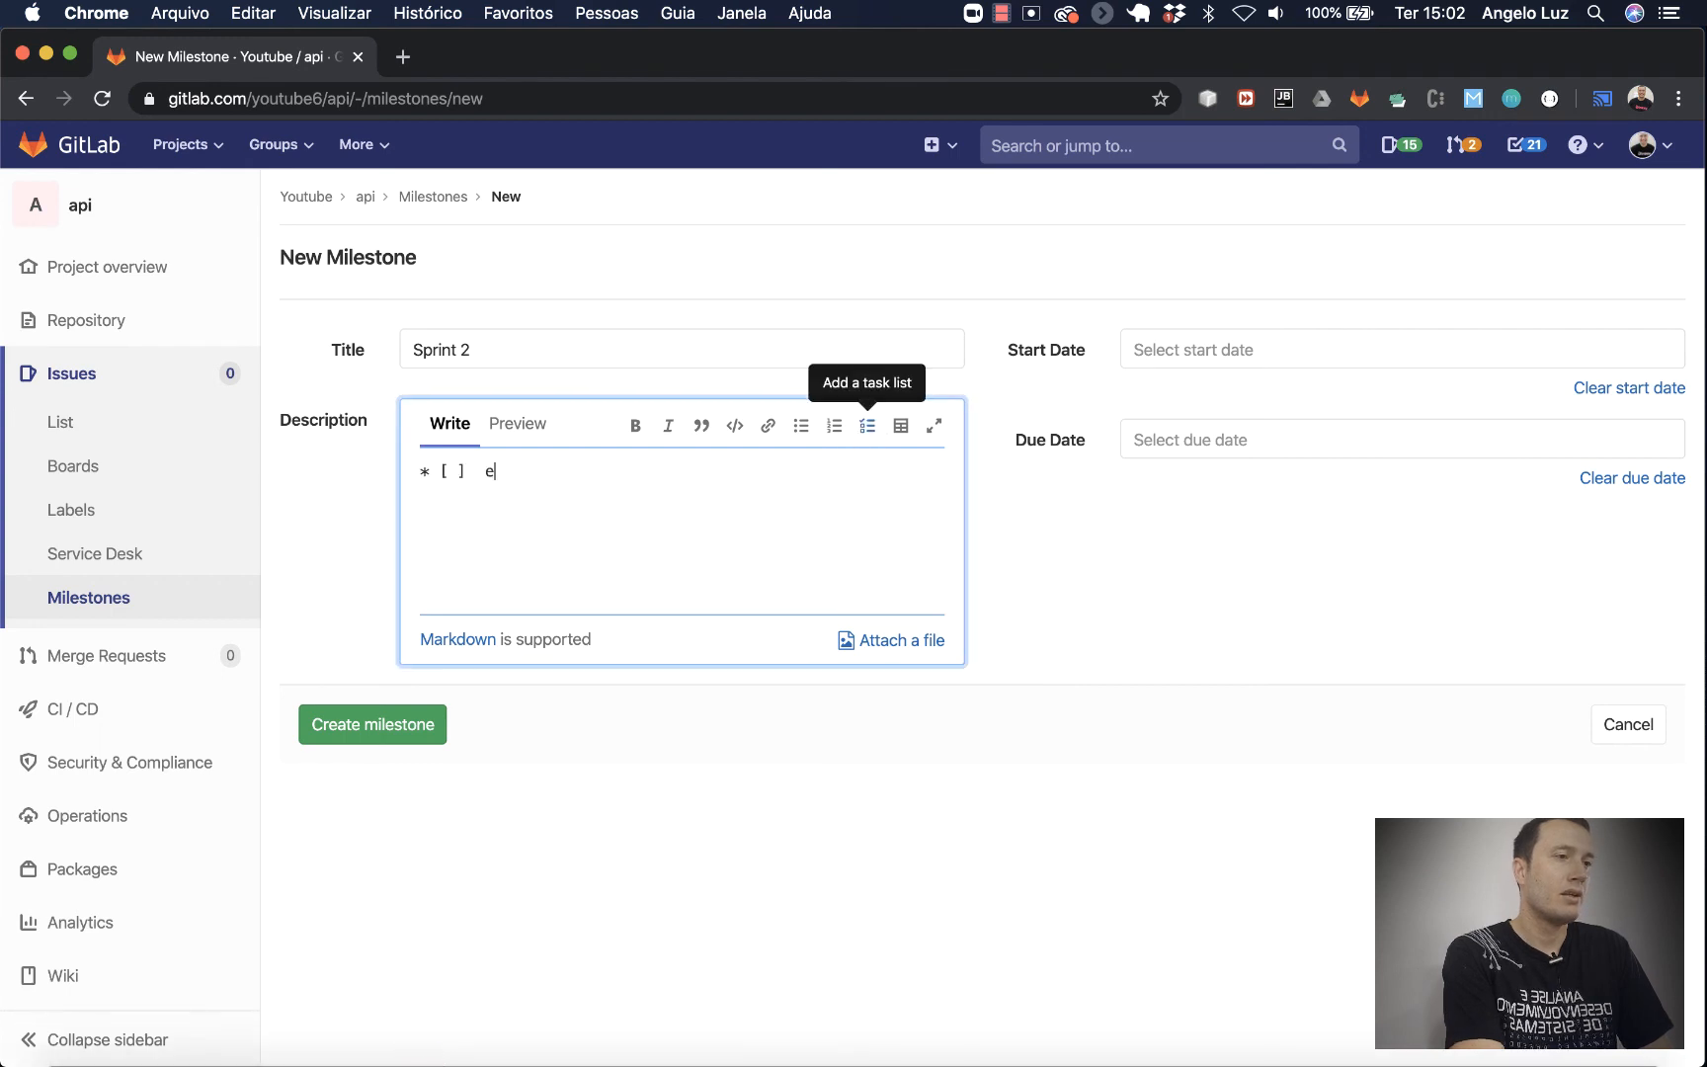
key(BackSpace)
text(Entr)
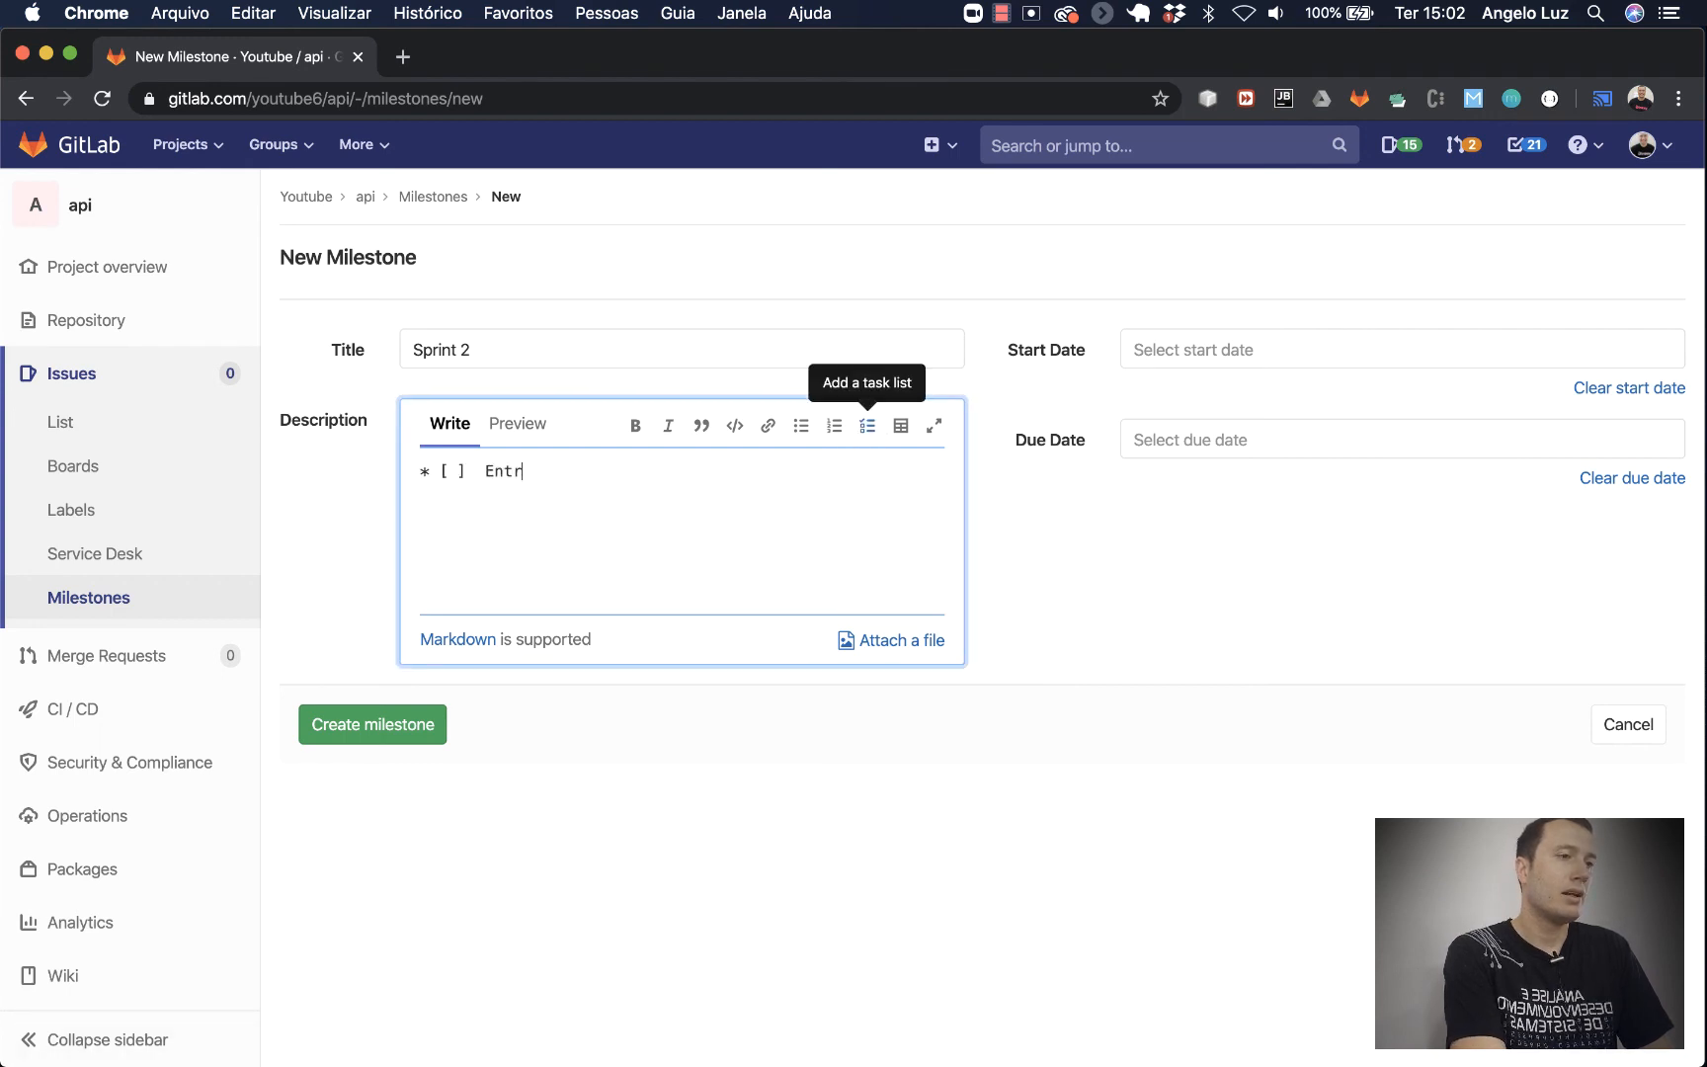
text(egar relat')
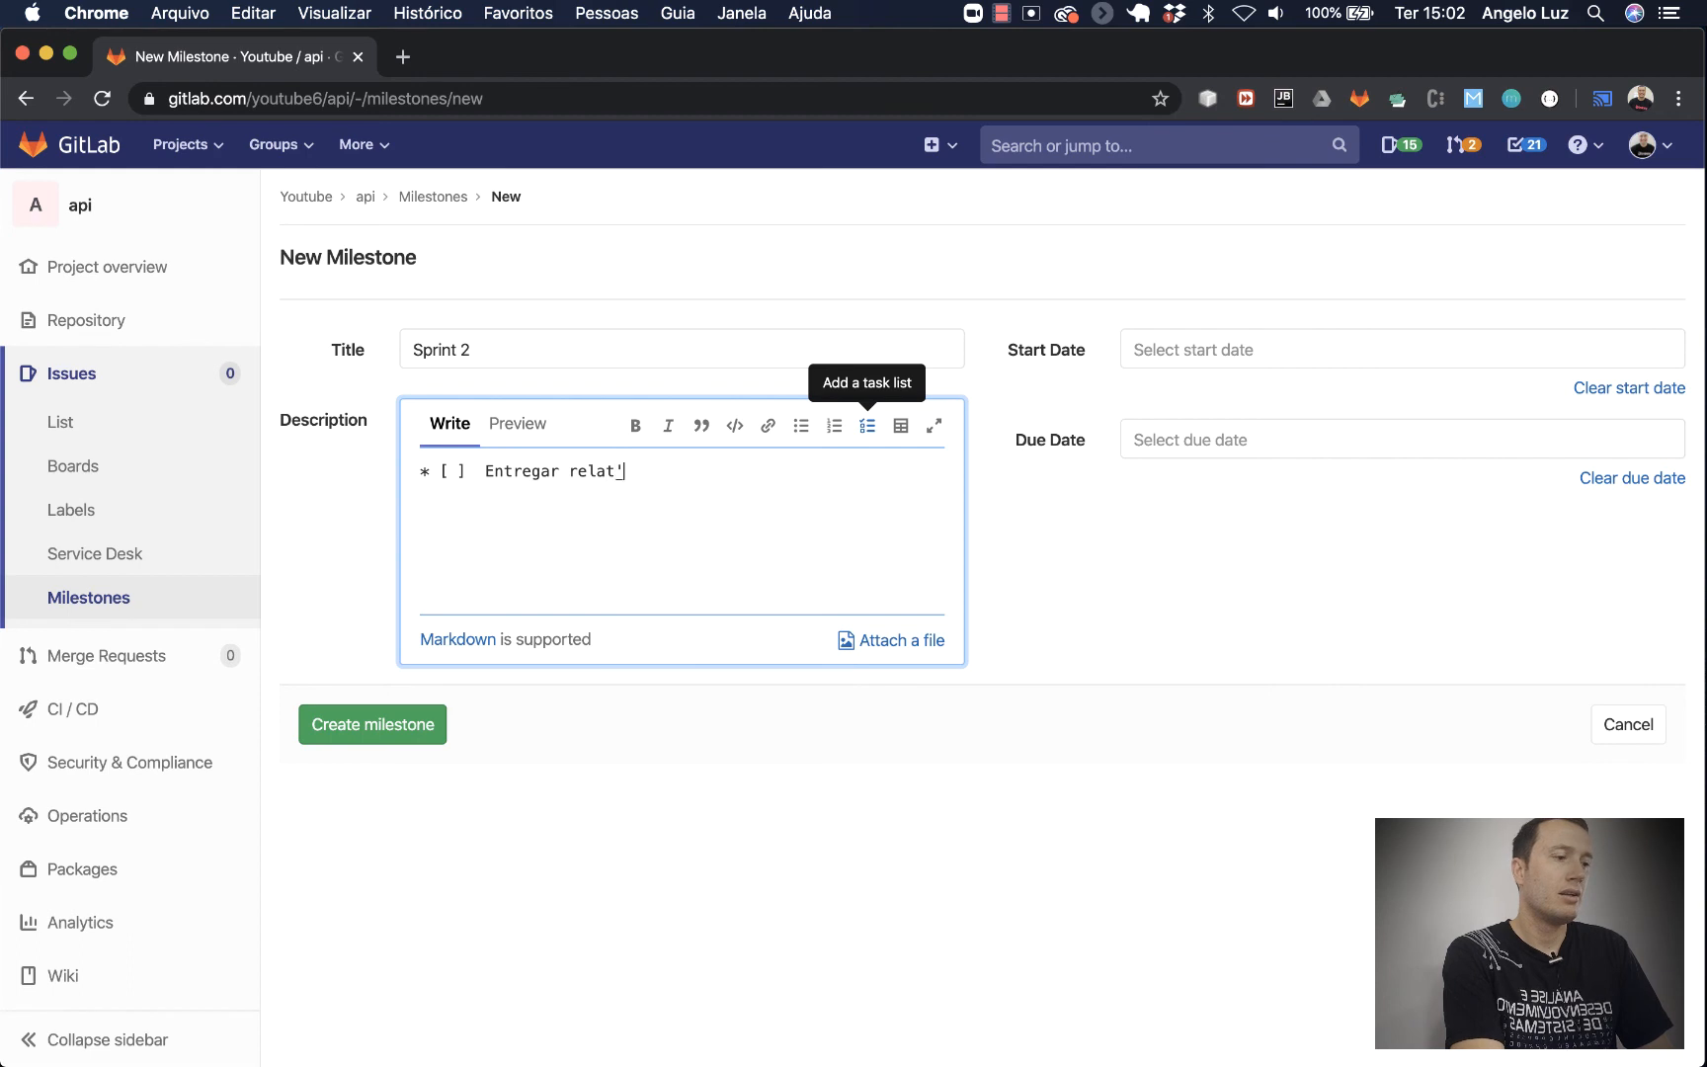
text(órios)
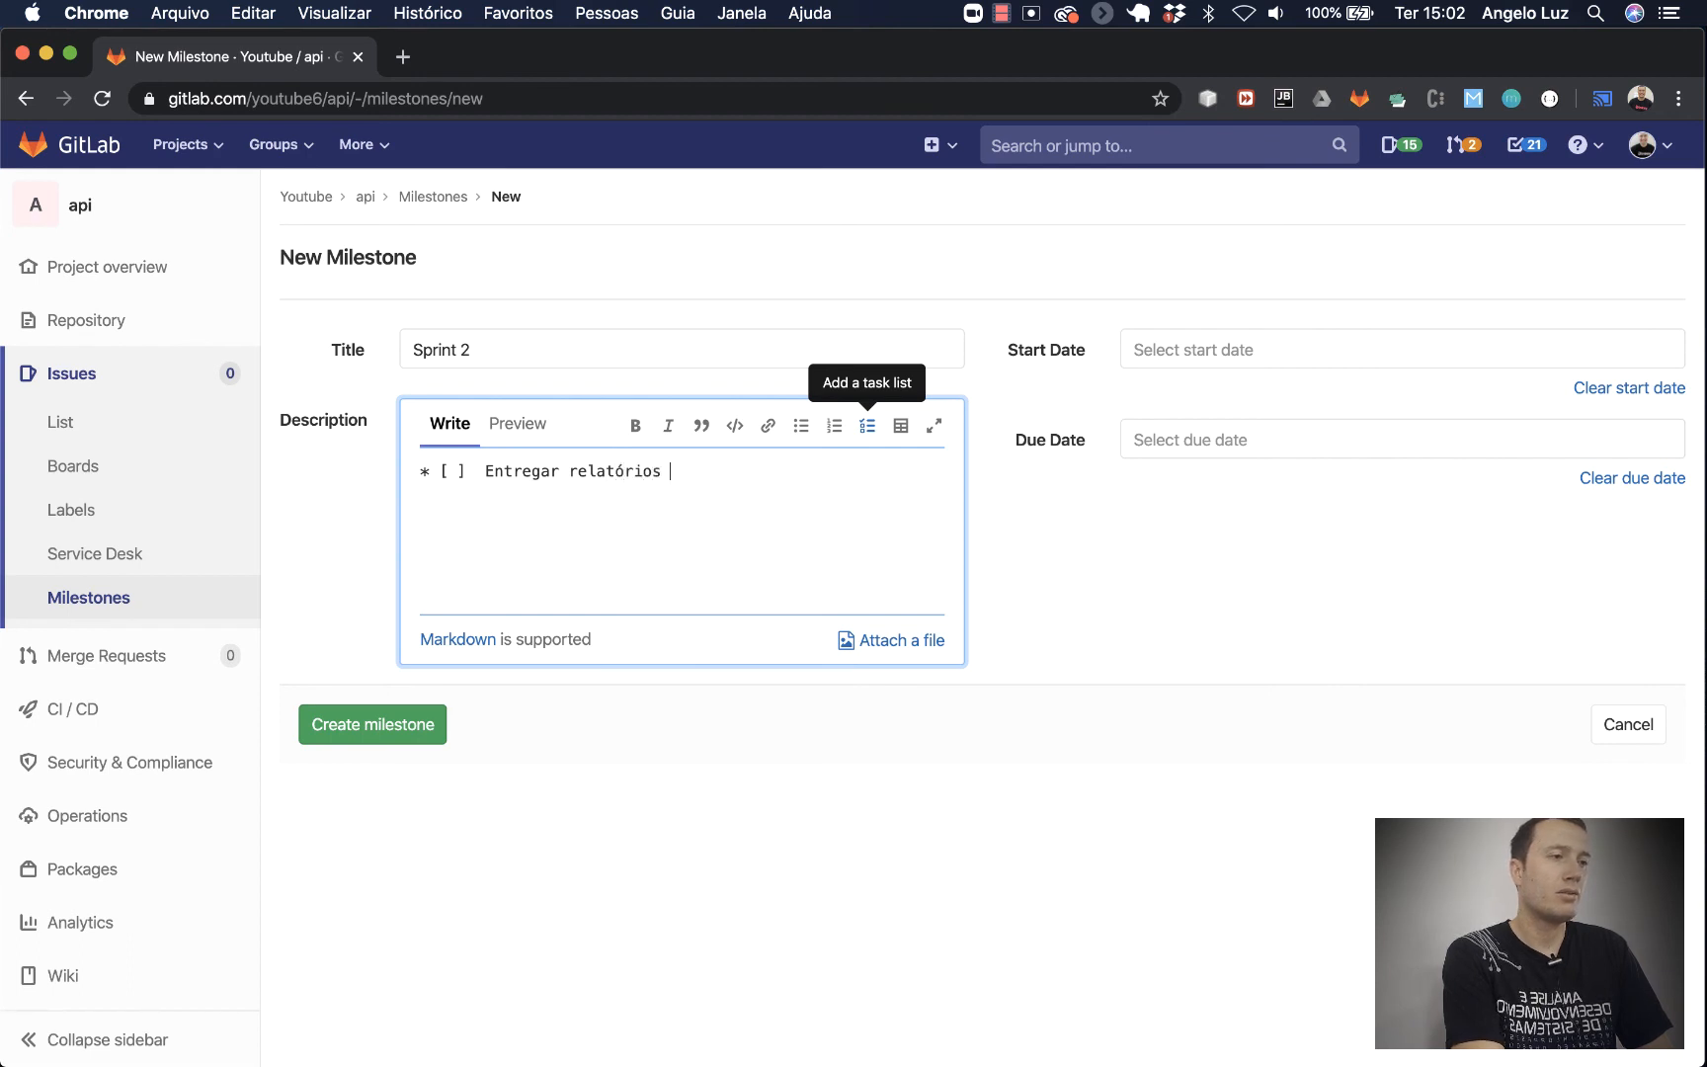
key(BackSpace)
key(BackSpace)
key(BackSpace)
key(BackSpace)
key(BackSpace)
key(BackSpace)
key(BackSpace)
key(BackSpace)
key(BackSpace)
key(BackSpace)
key(BackSpace)
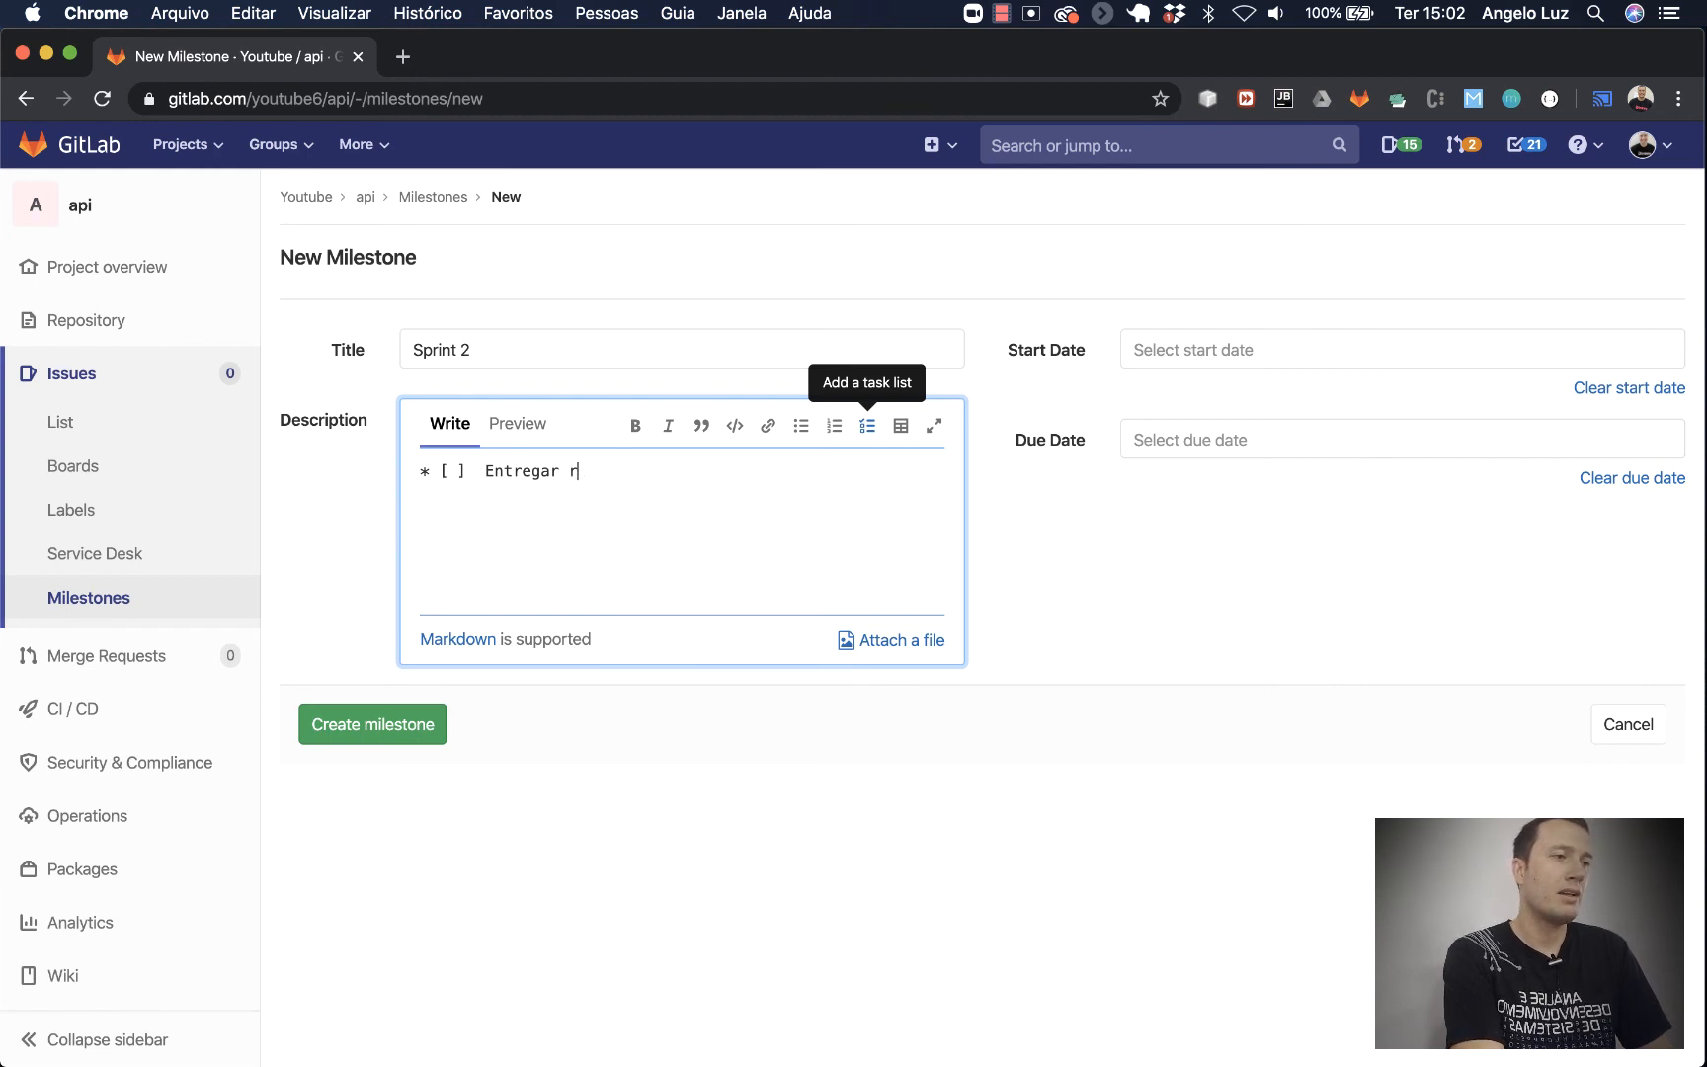
text(dashboard da áre)
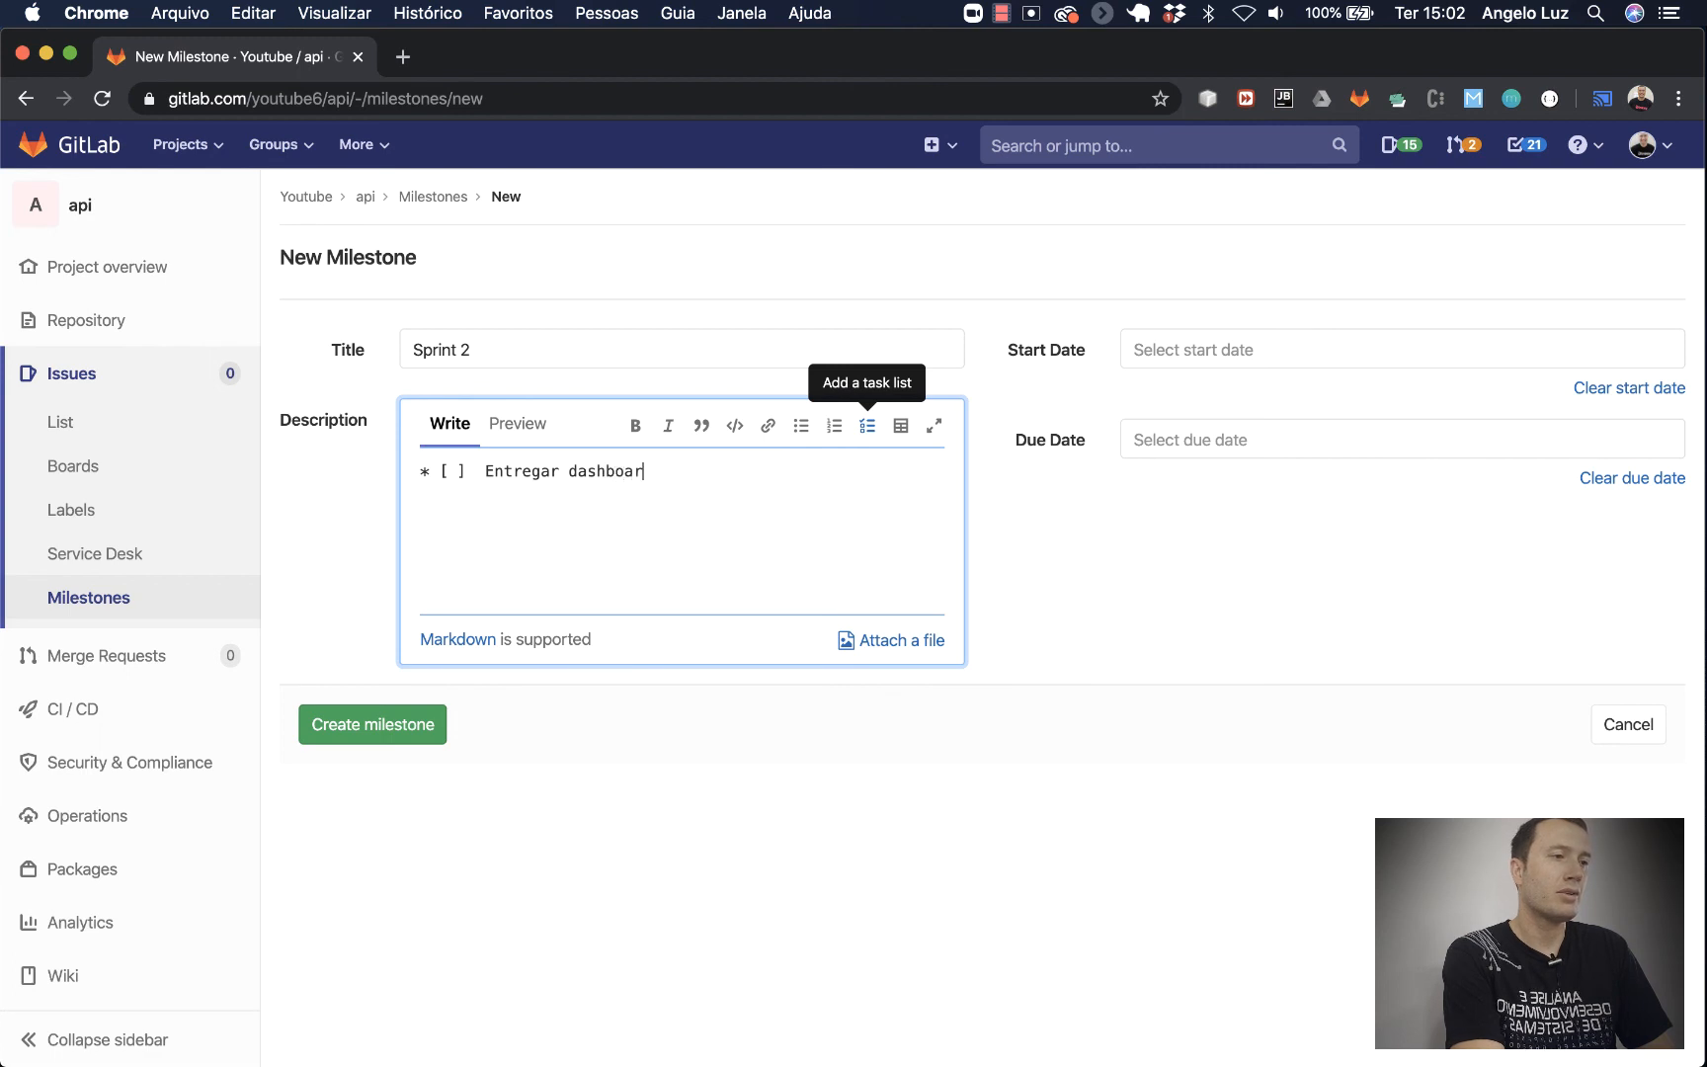
text(a do cliente.)
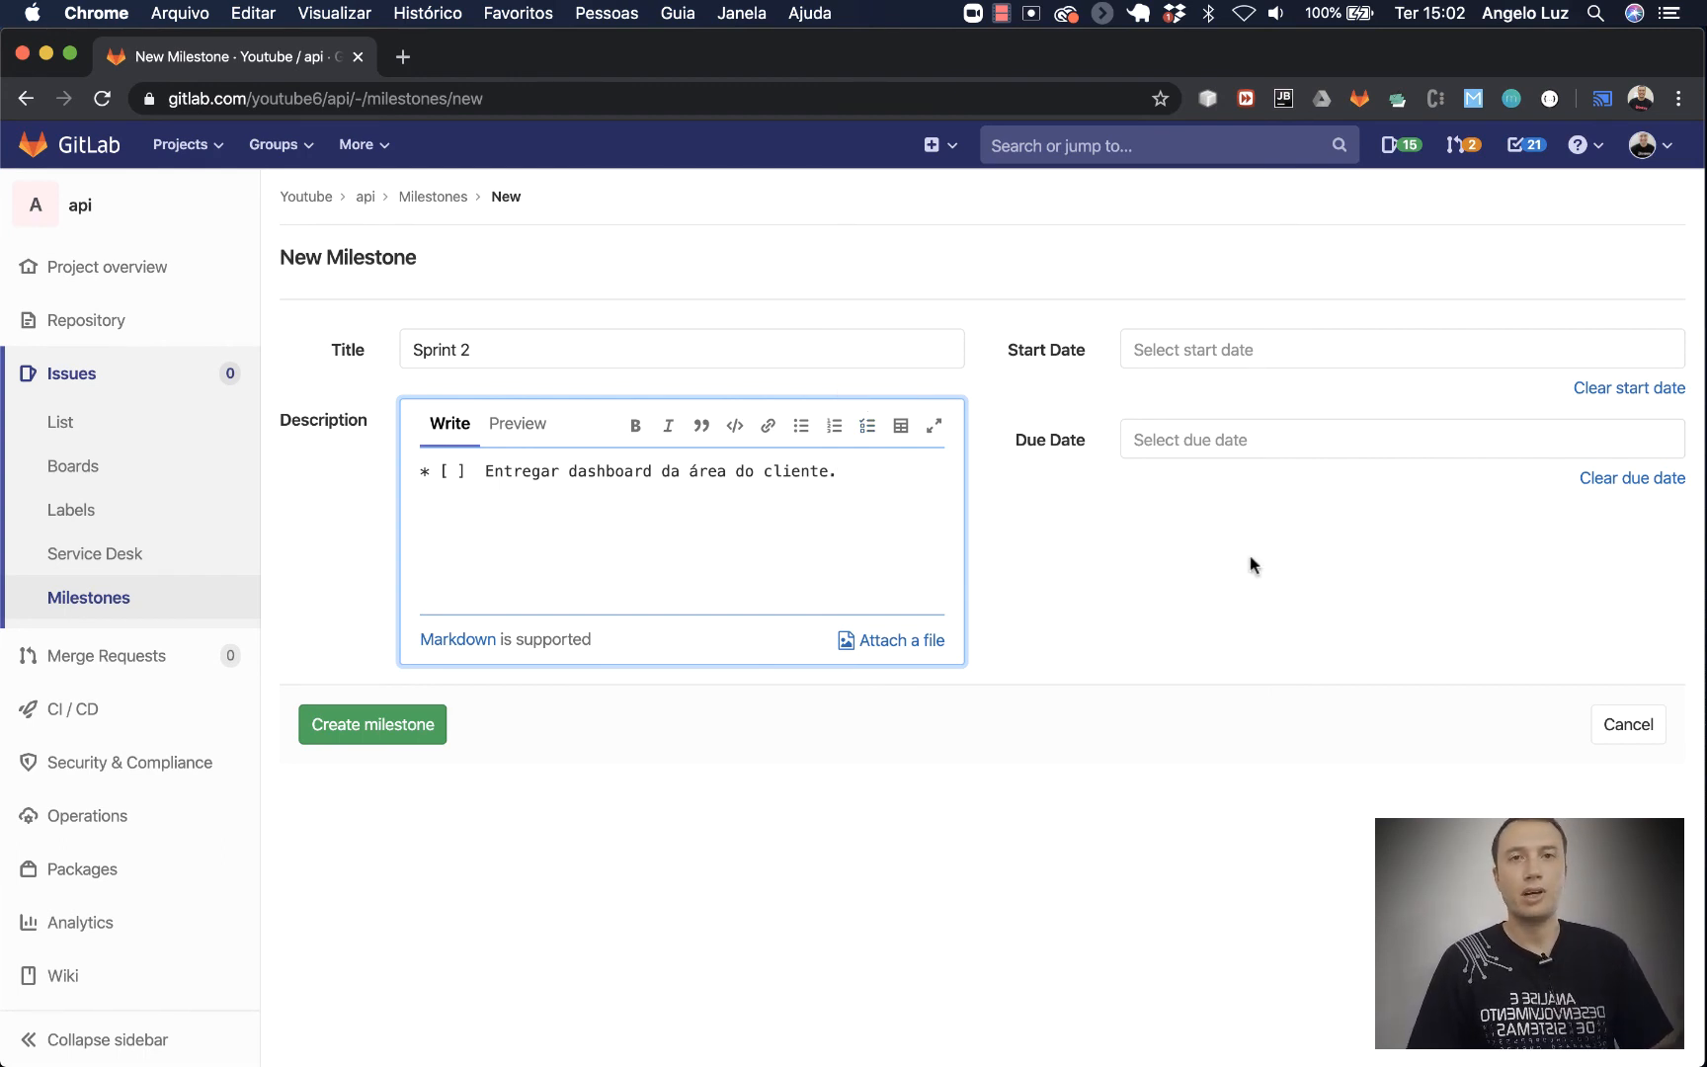
Create the Sprint 2 milestone with a start date of 2020-04-08 and a due date of 2020-04-22
click(1242, 341)
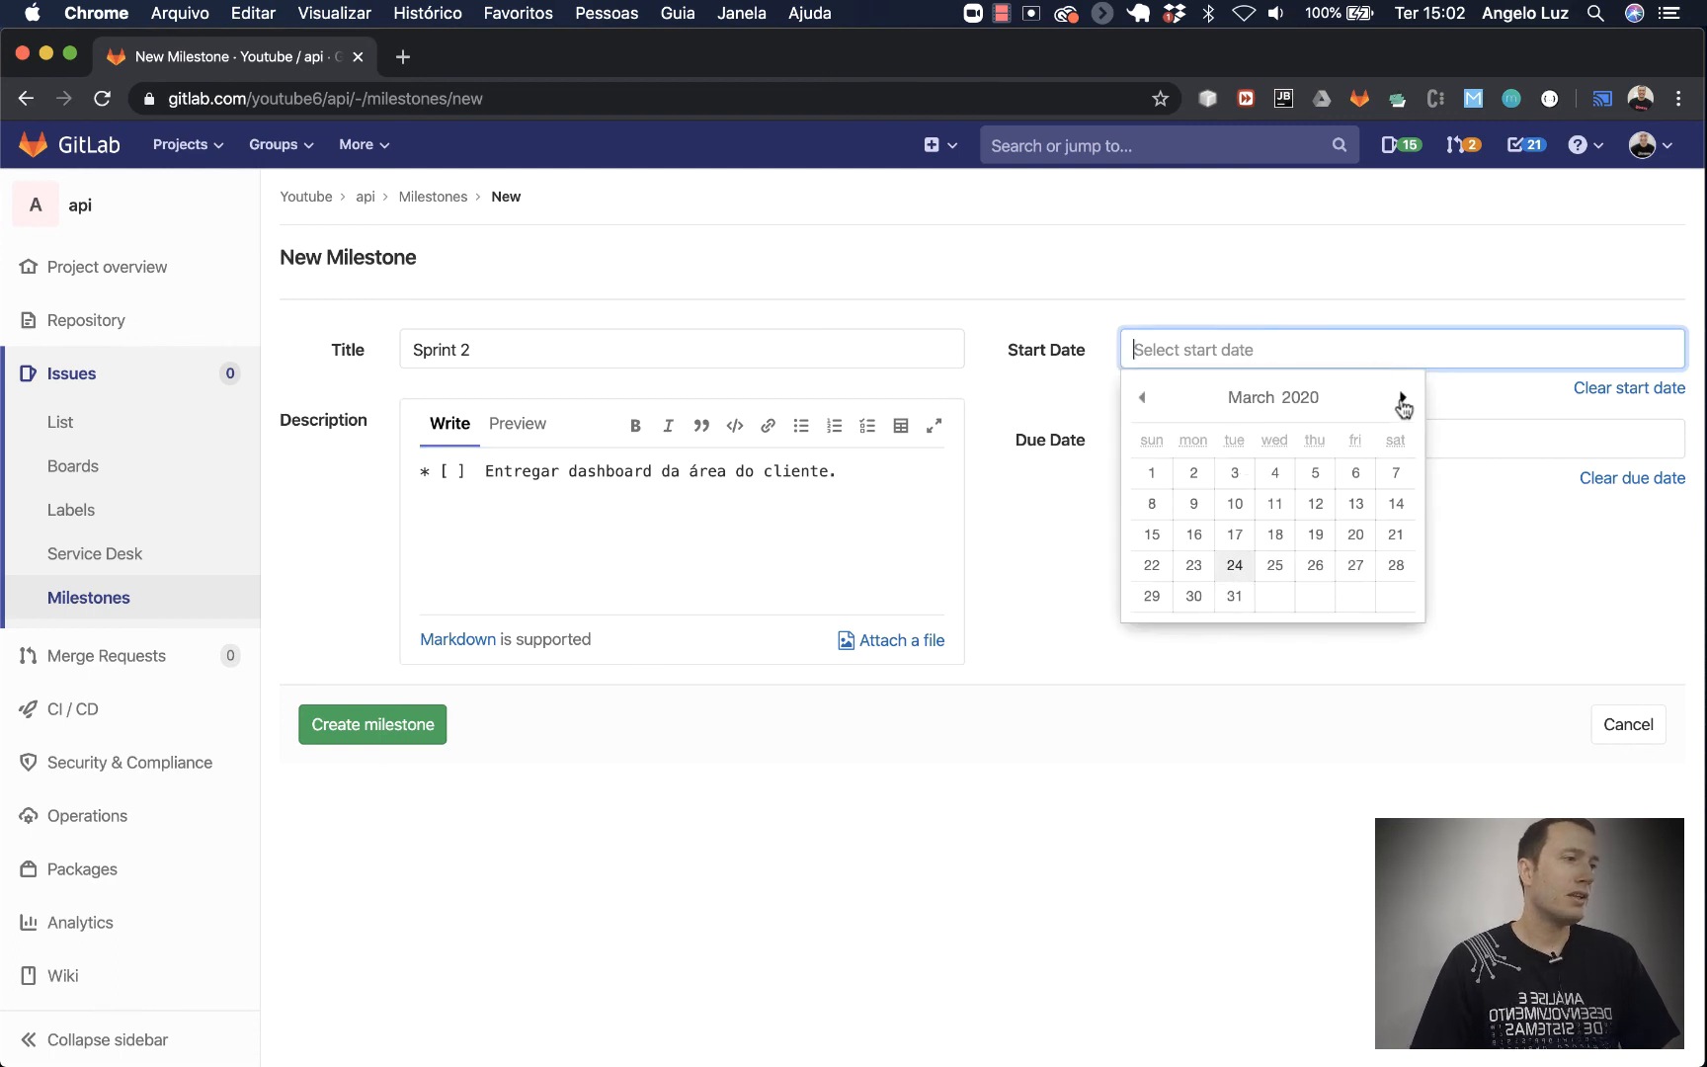
click(1402, 398)
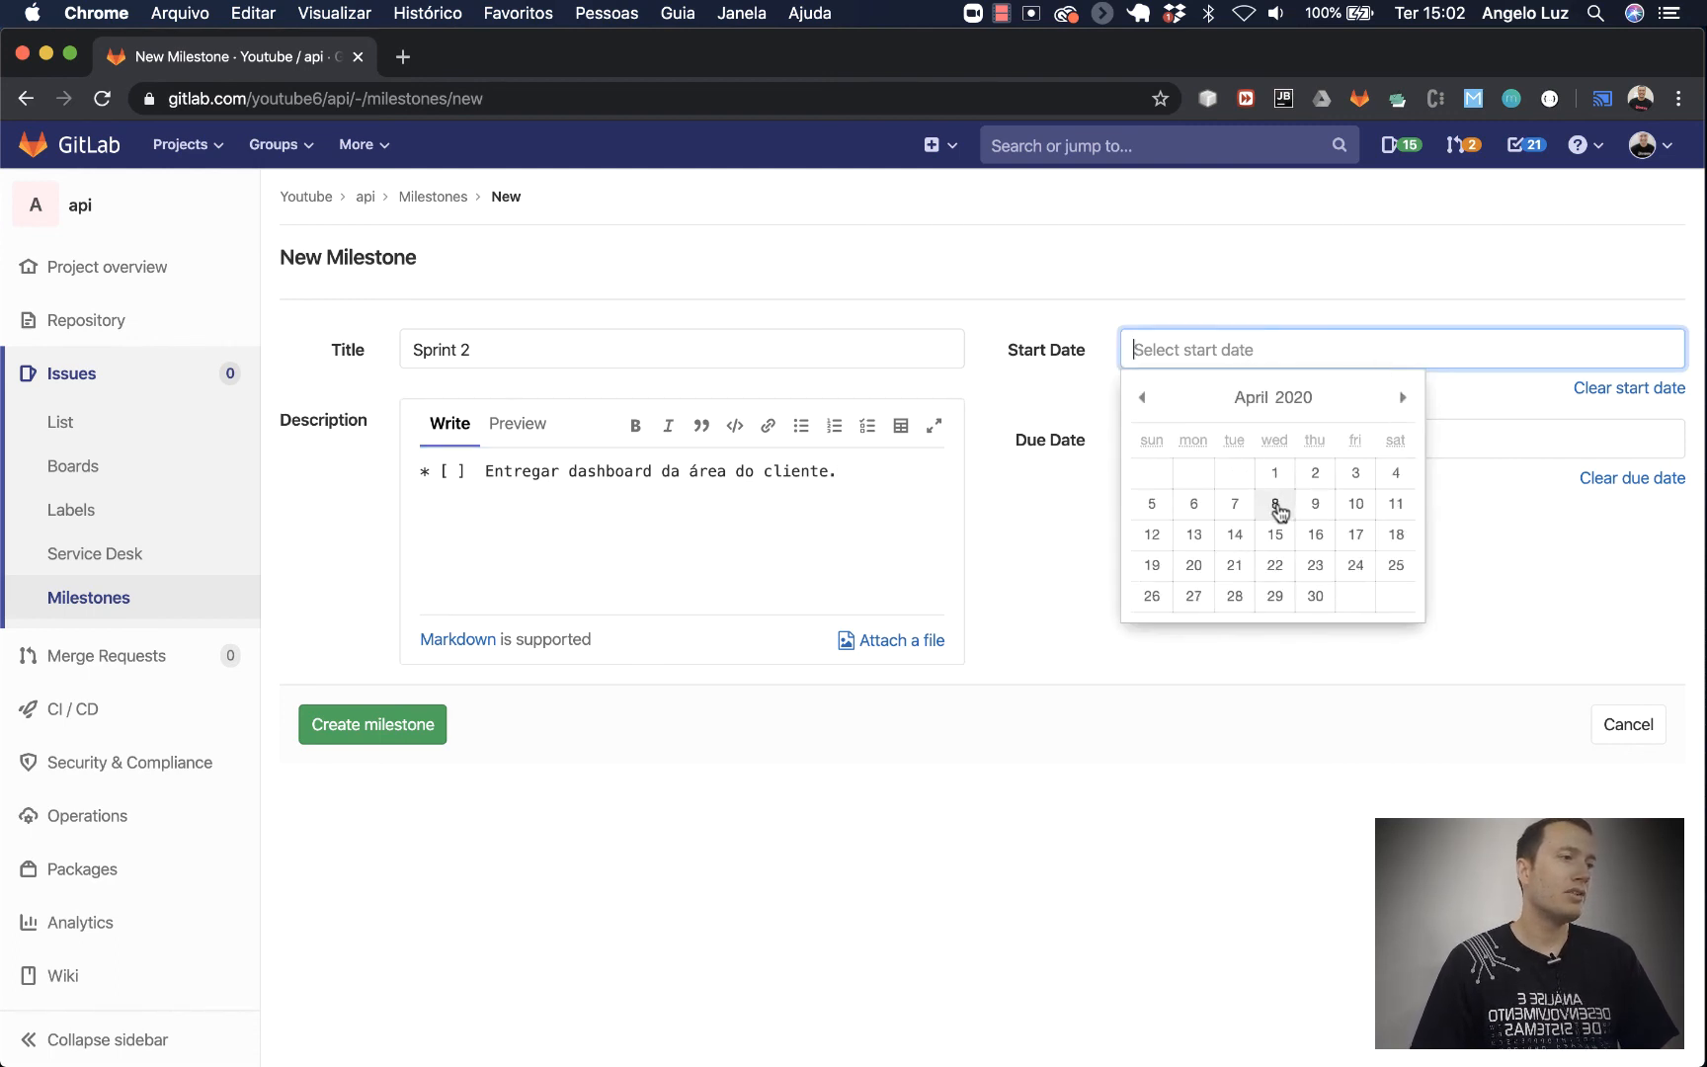
click(1275, 505)
click(1239, 443)
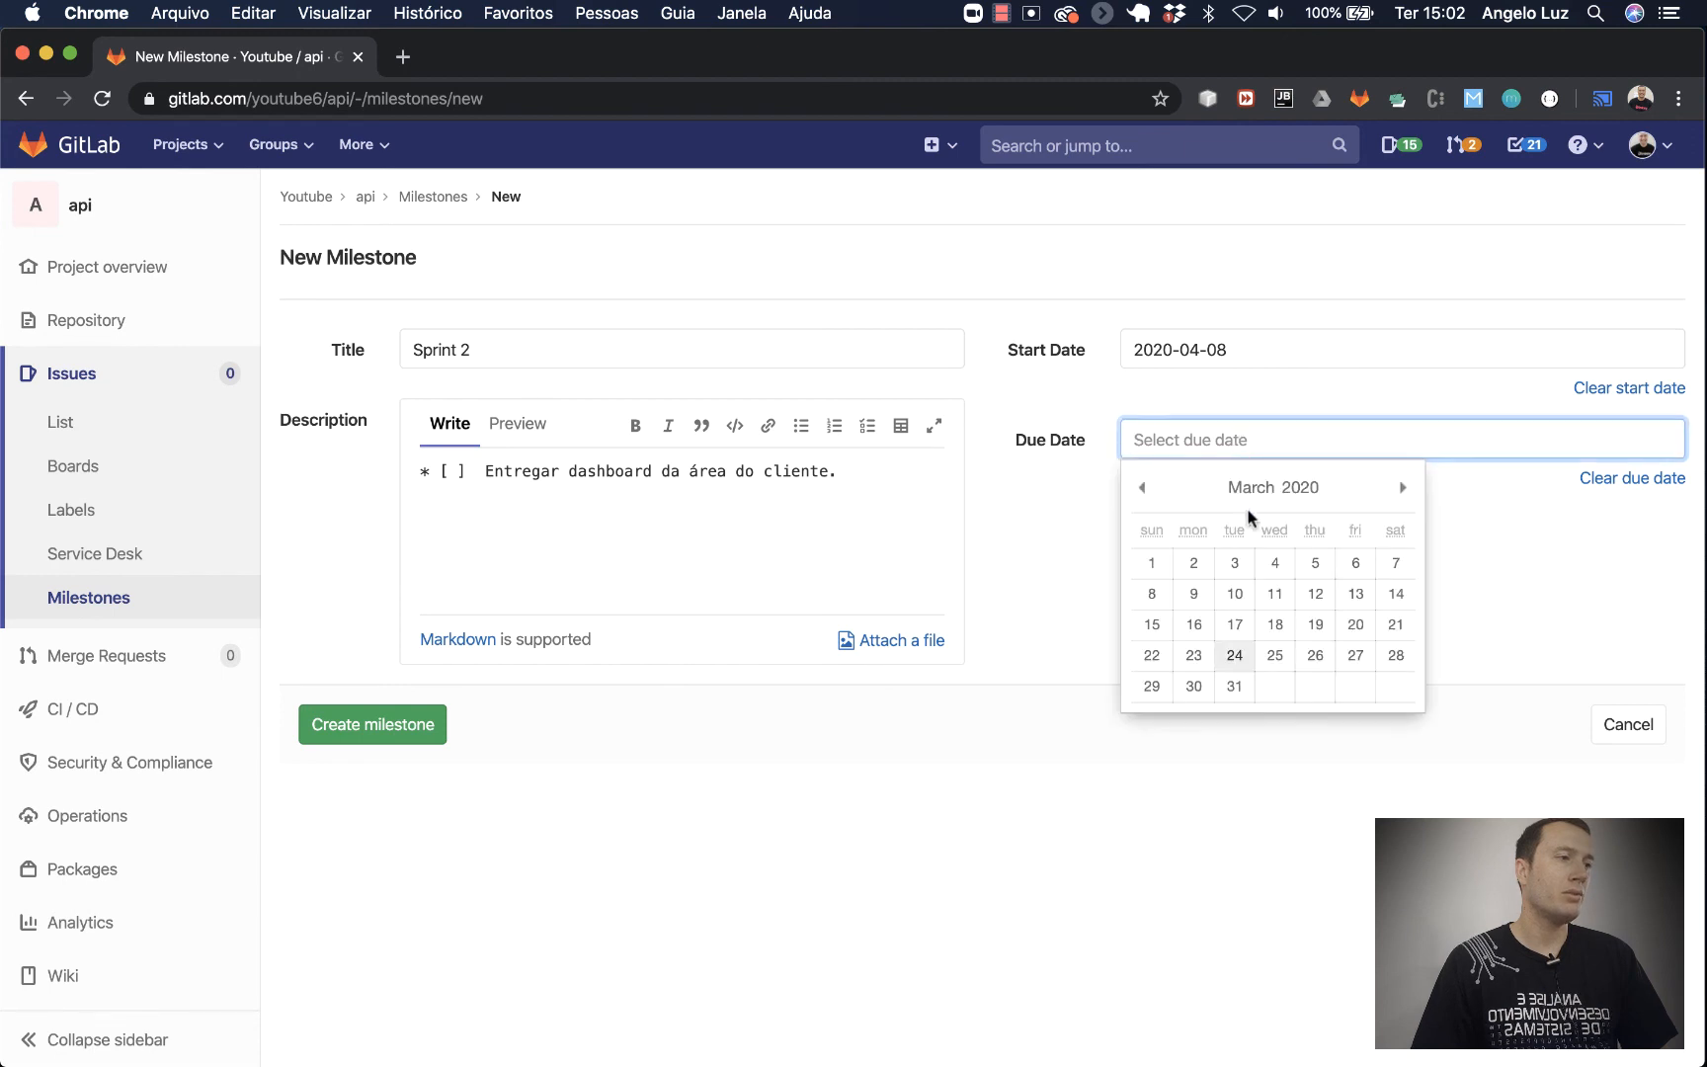
click(1402, 488)
click(1276, 655)
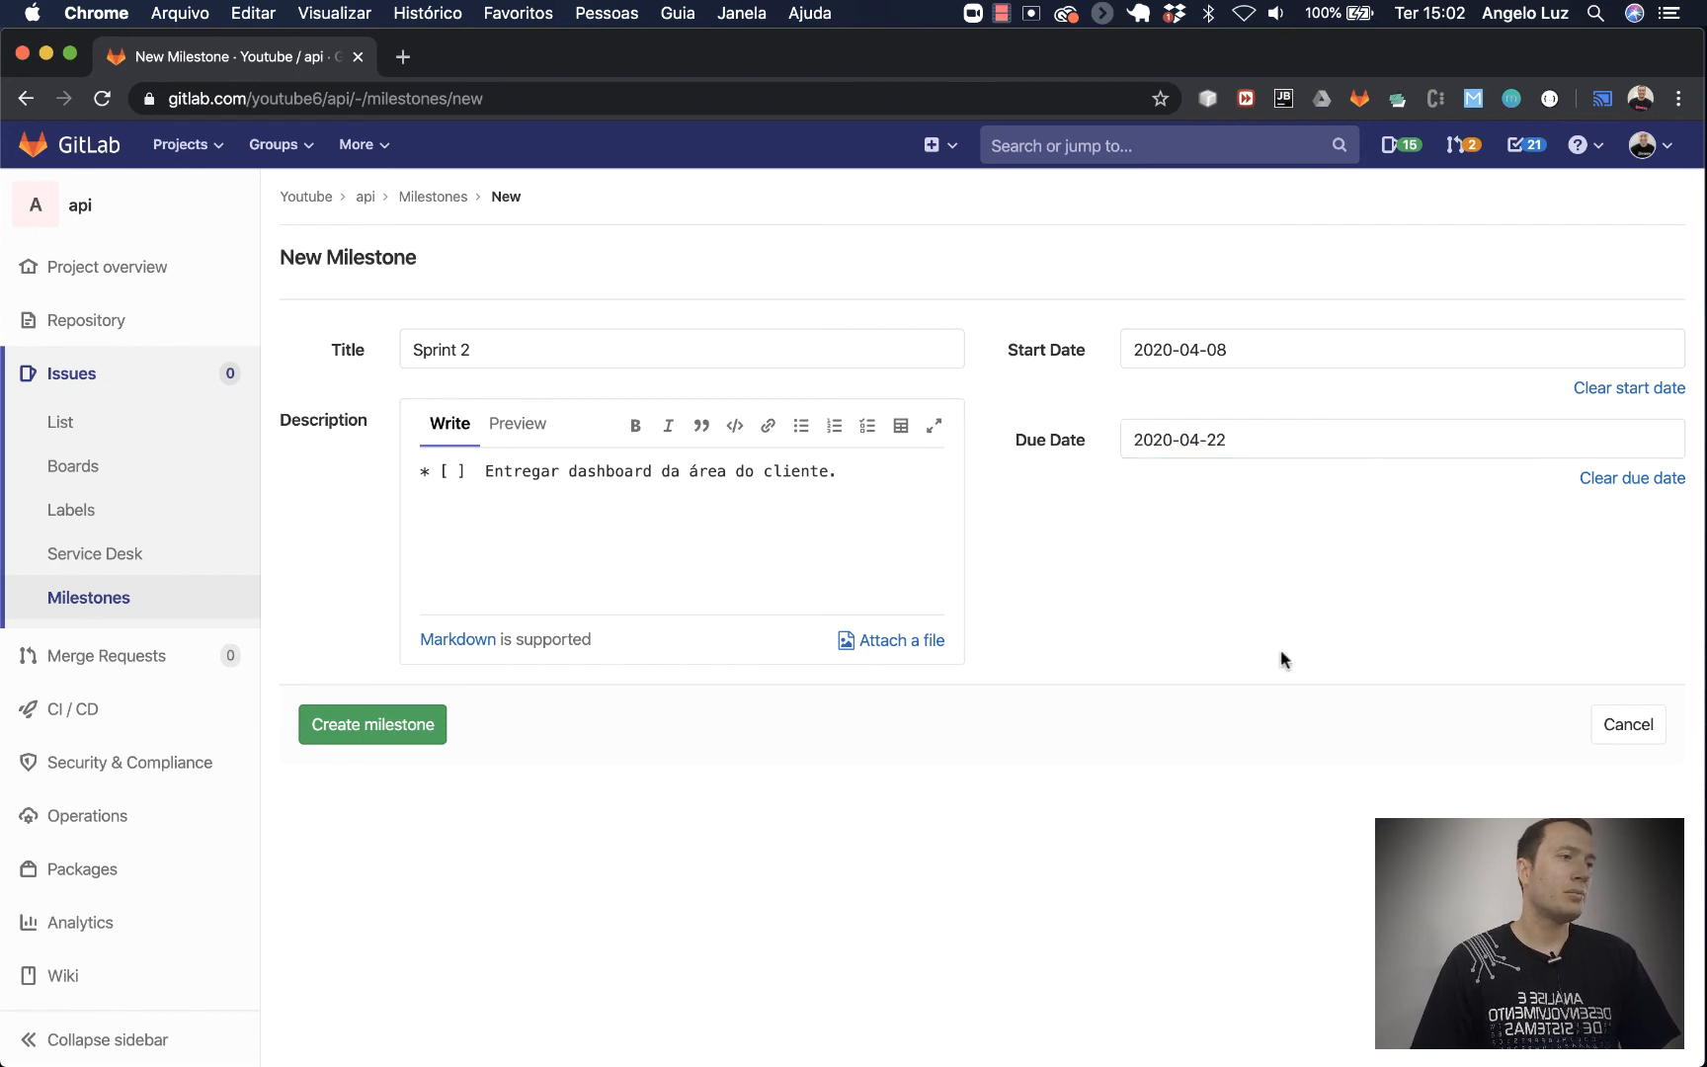
click(360, 727)
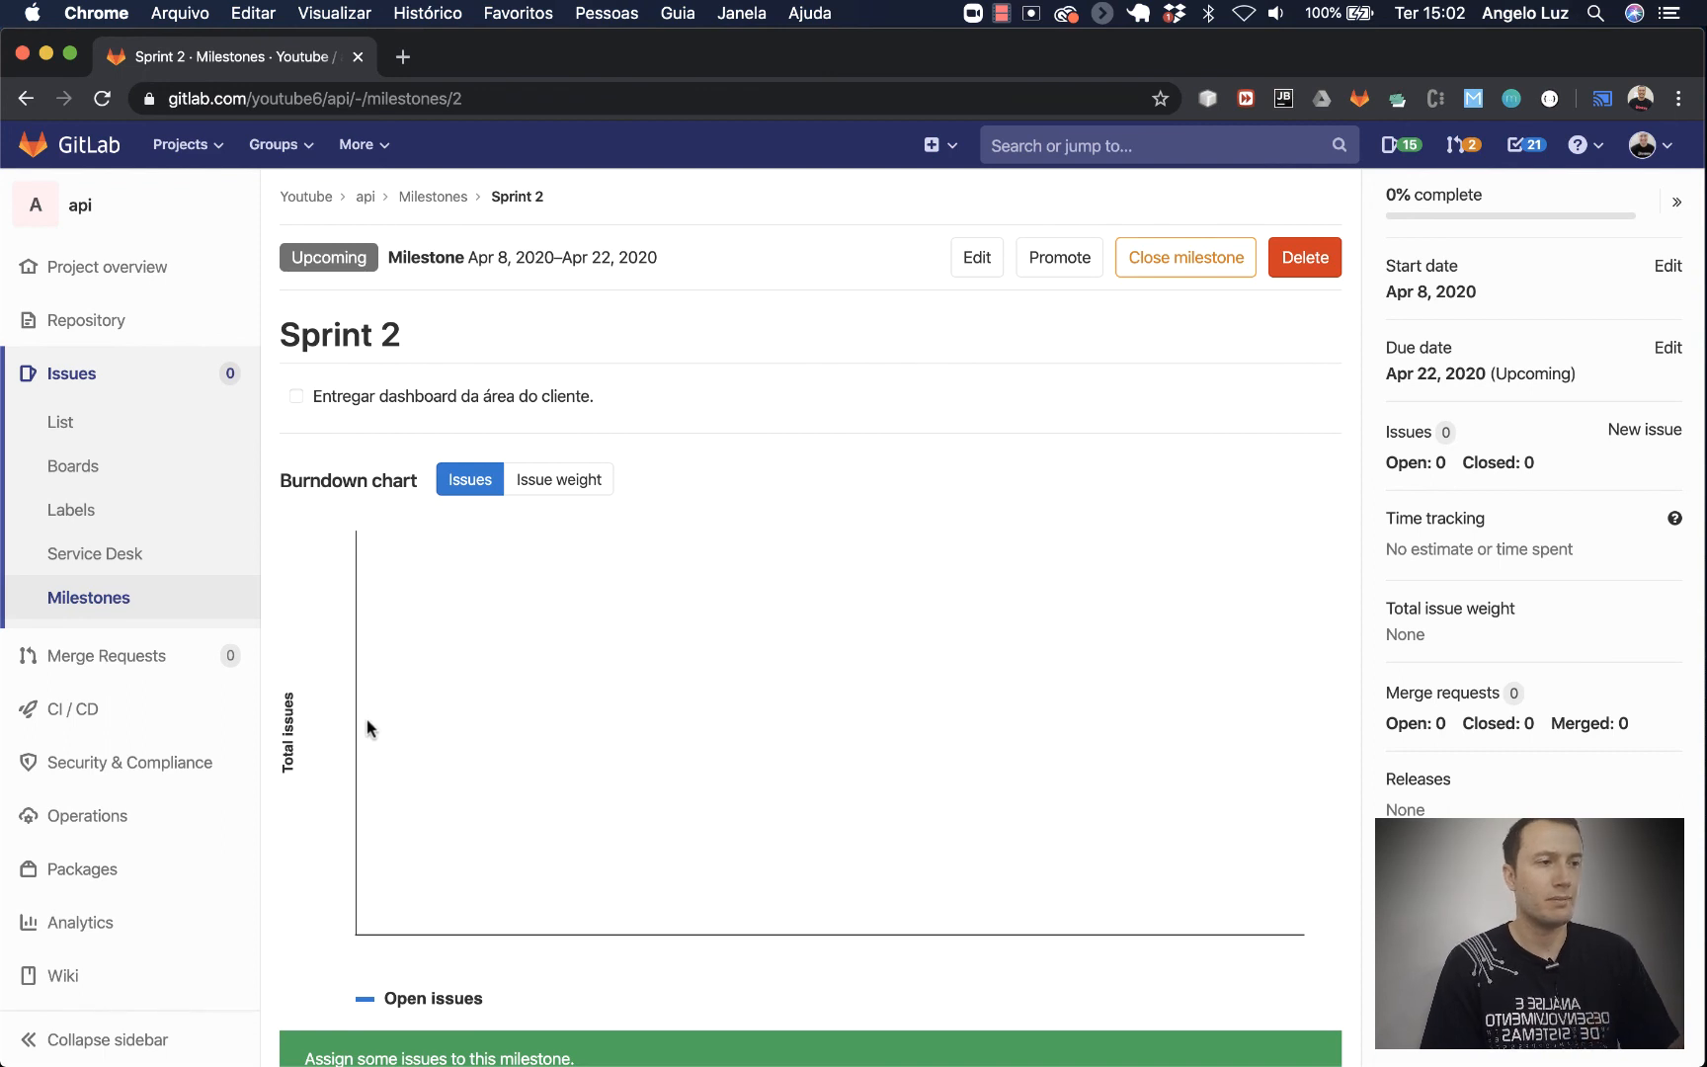
Examine the Sprint 2 milestone's time tracking, completion progress, issue status lists, and burndown chart by issues and by issue weight
scroll(757, 822, down, 5)
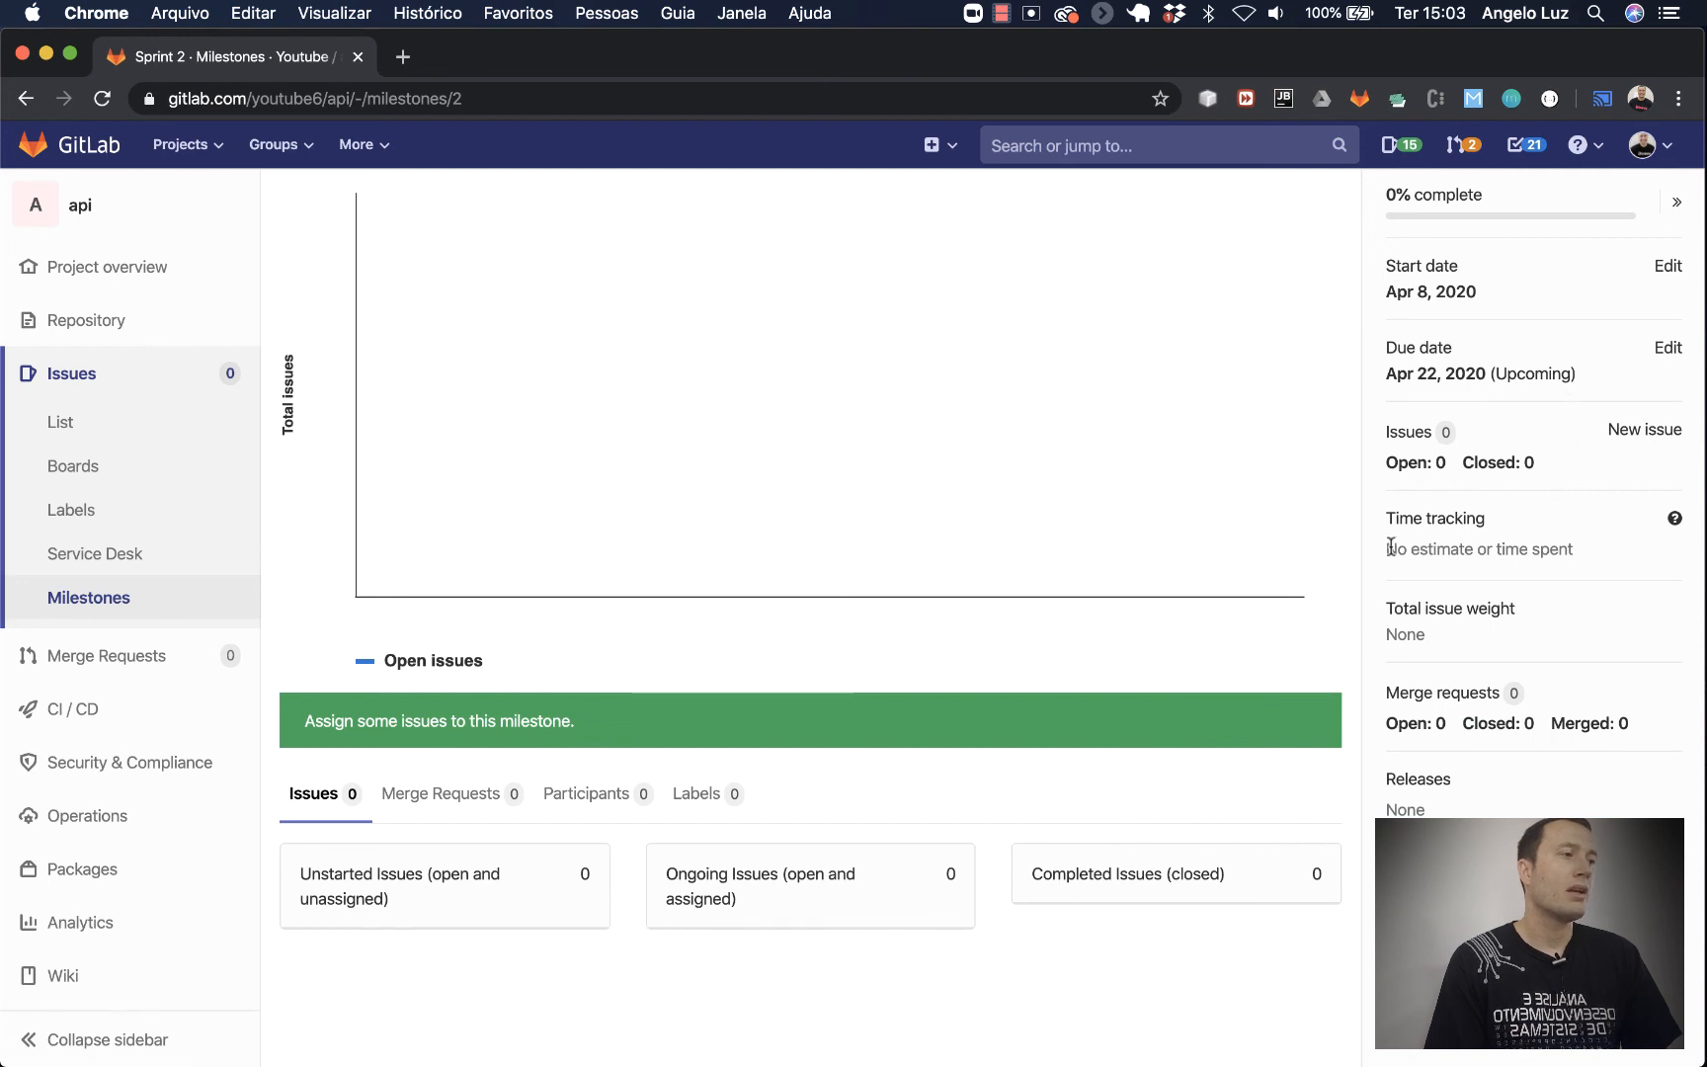
drag(1388, 549, 1571, 550)
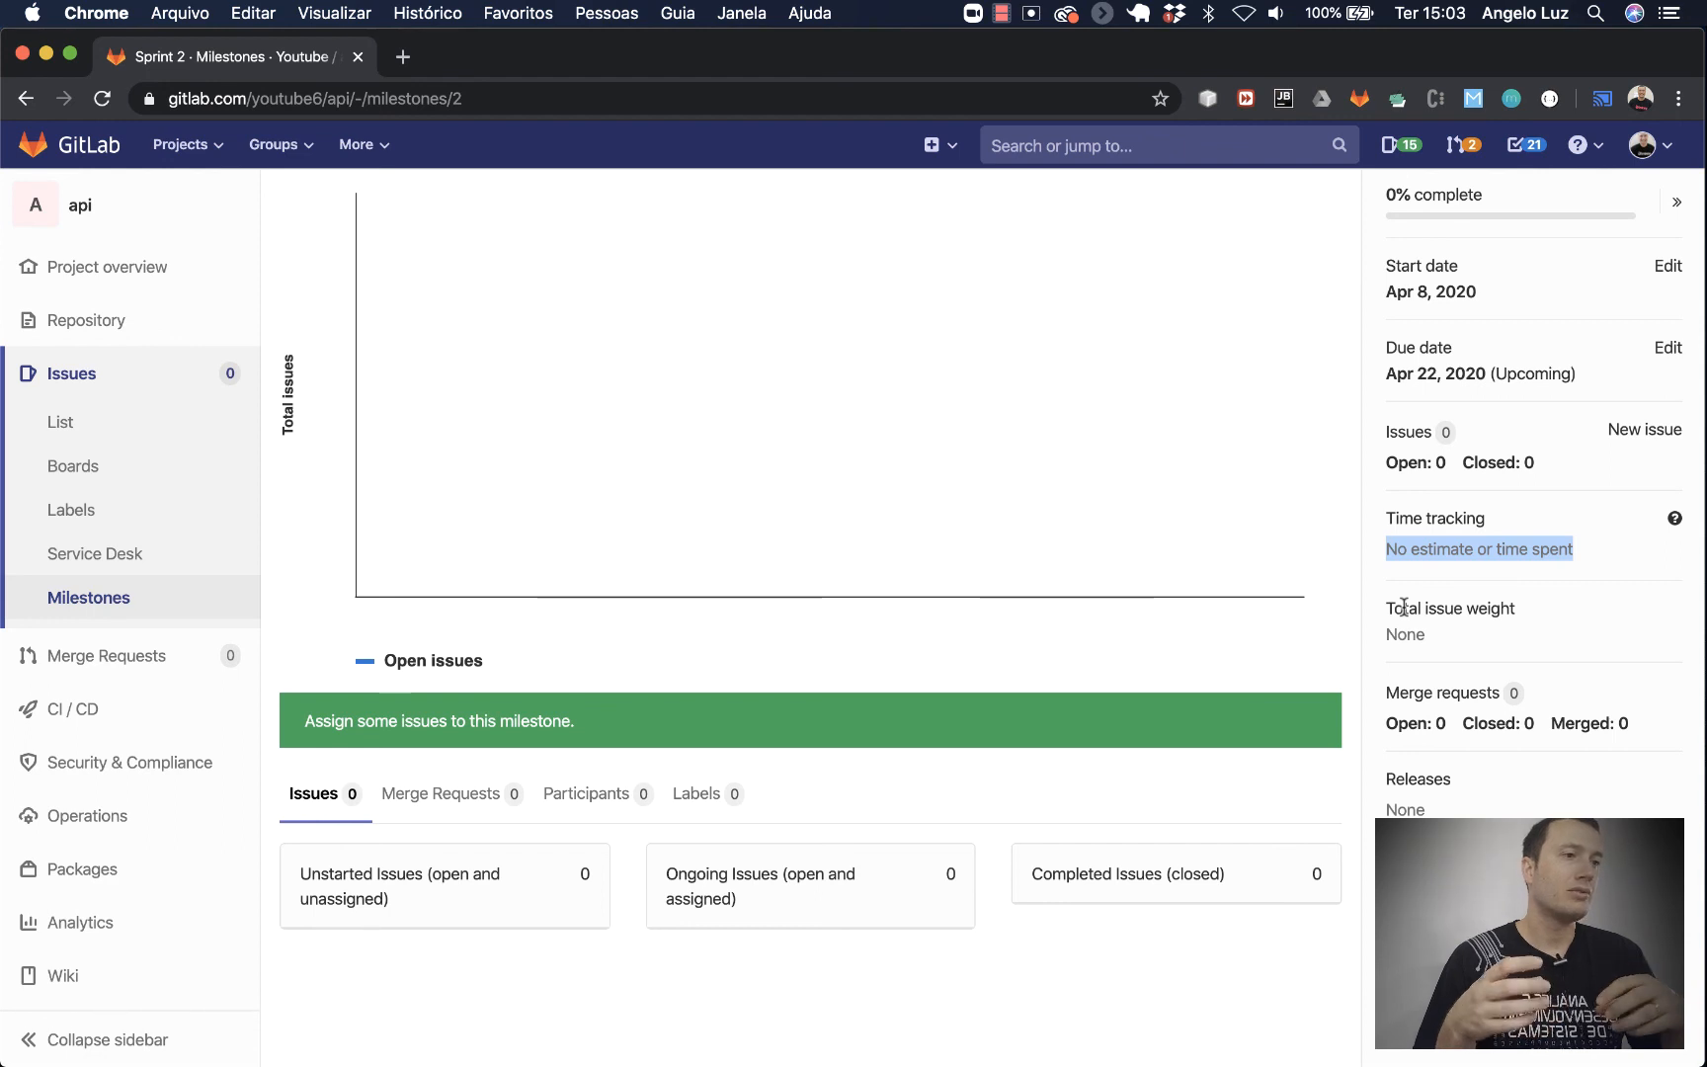
scroll(896, 495, up, 4)
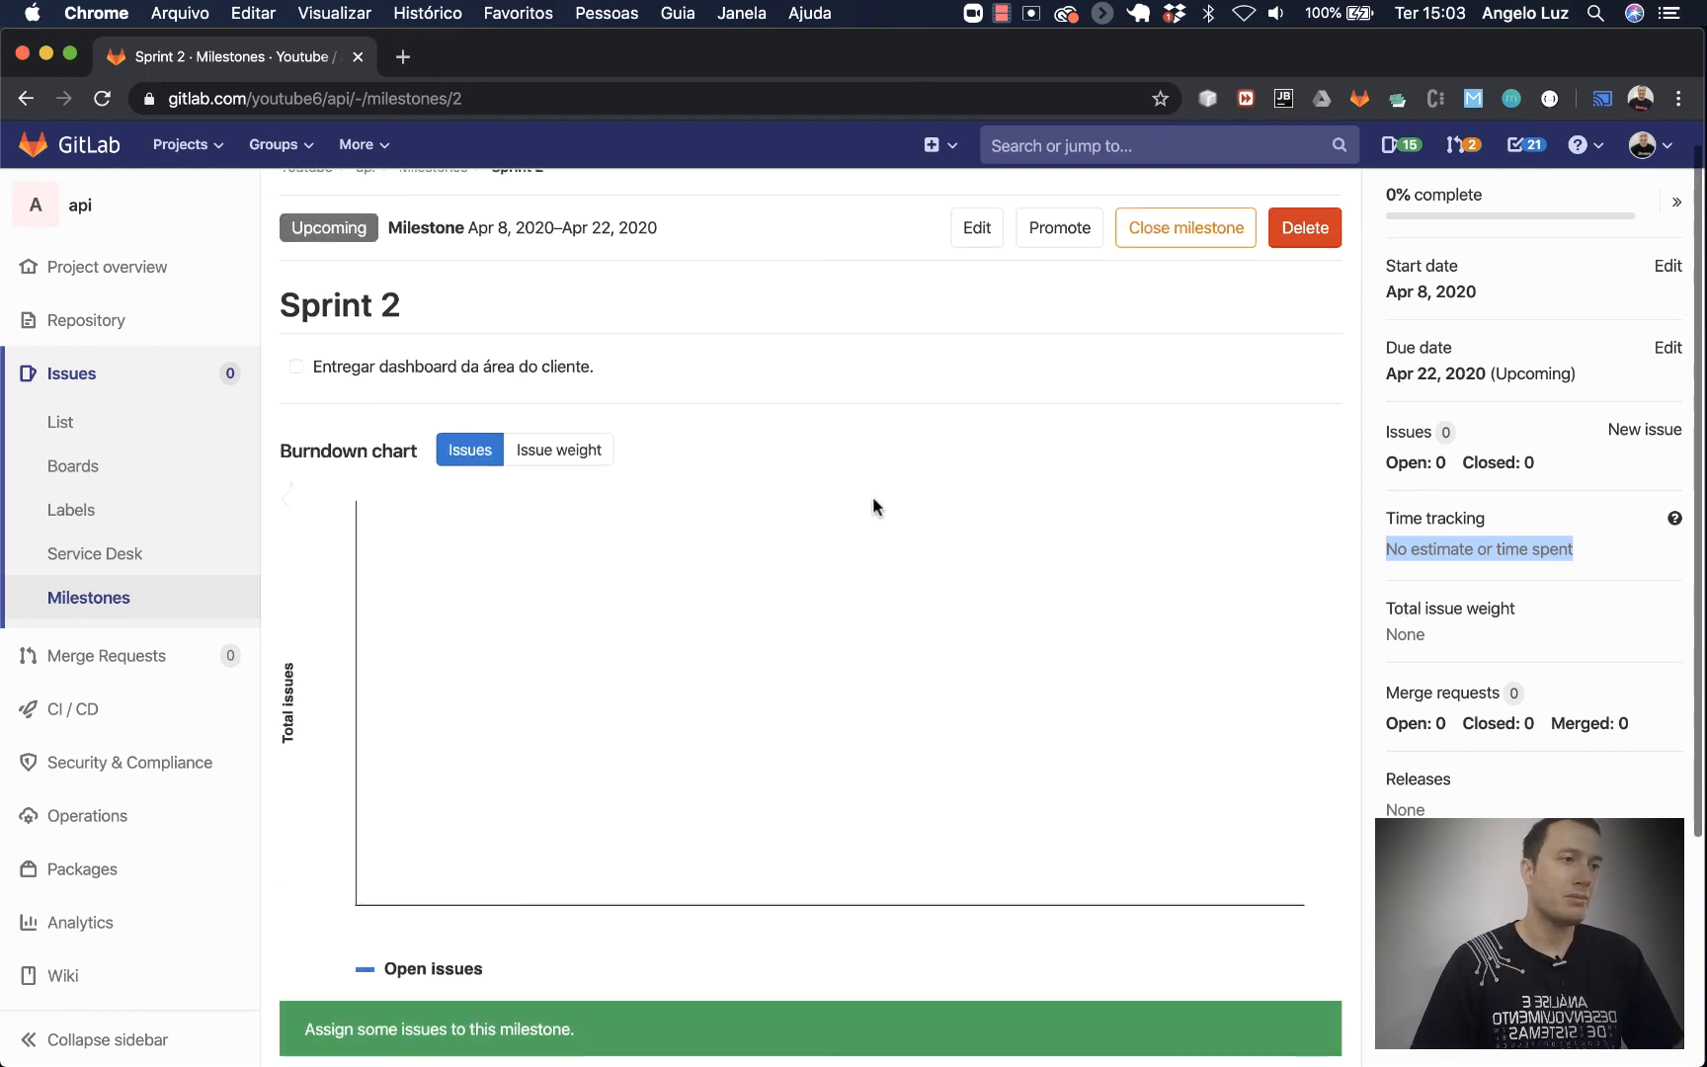
click(539, 453)
click(466, 452)
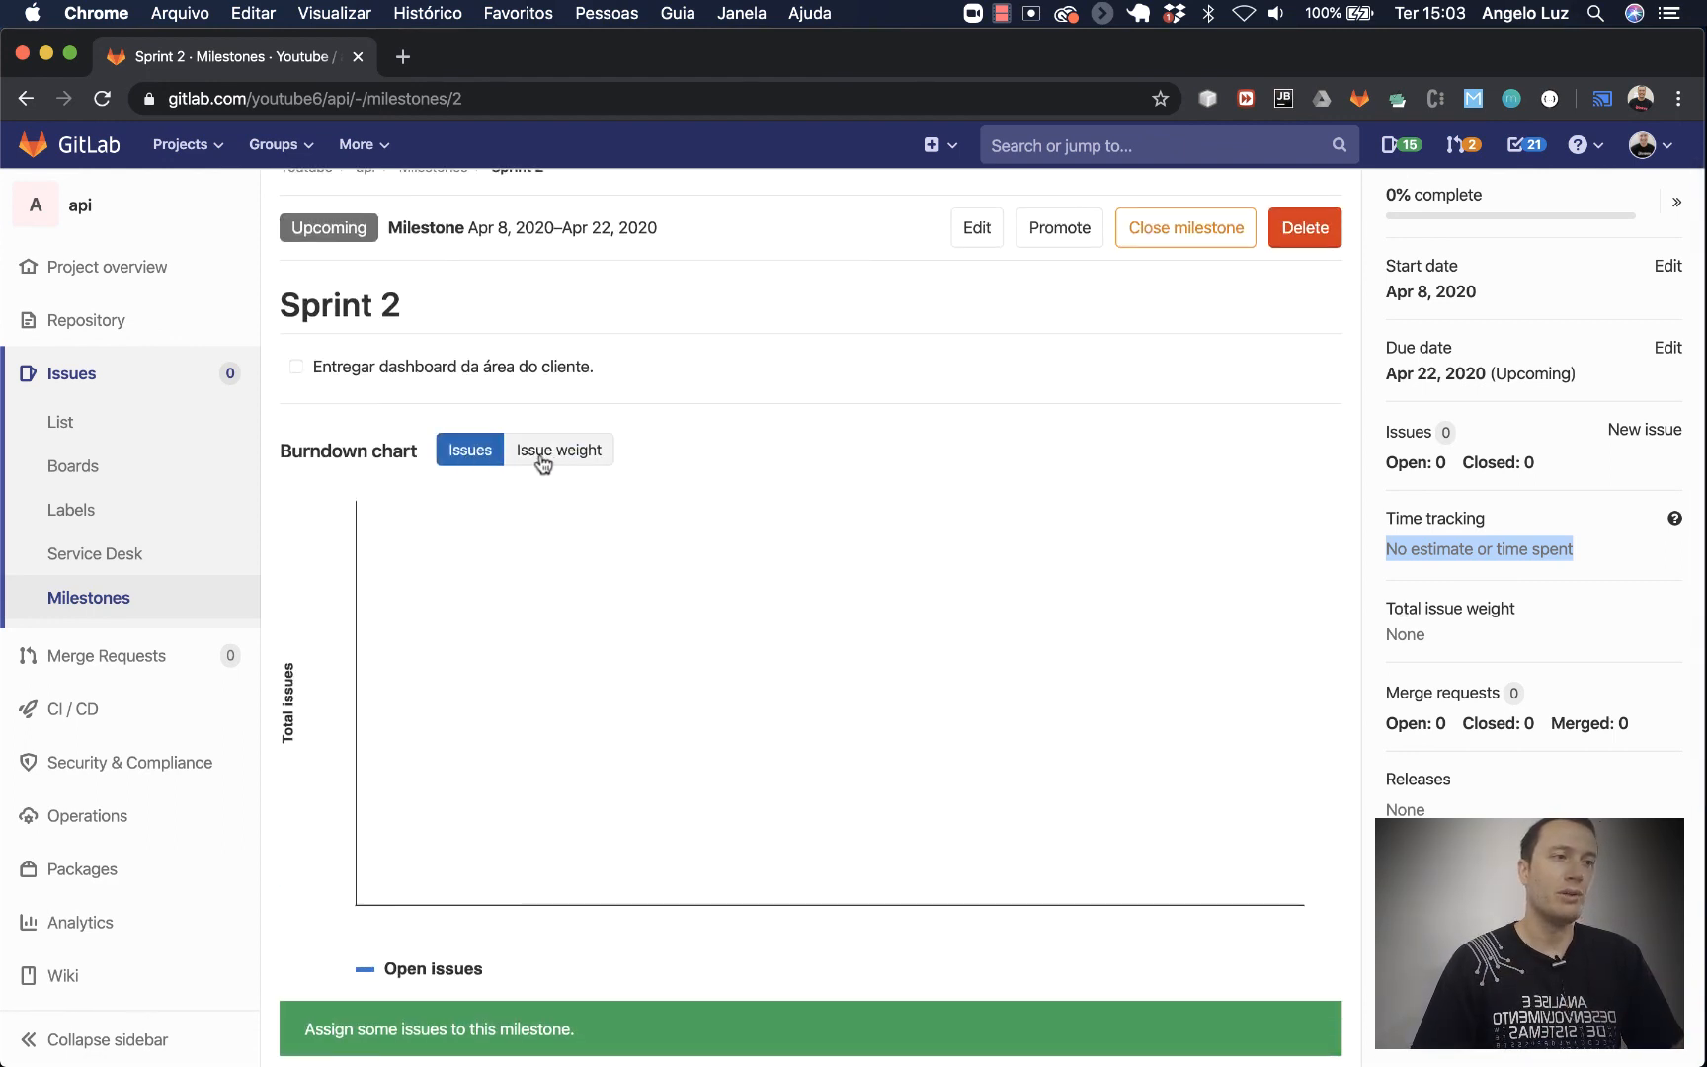
click(553, 453)
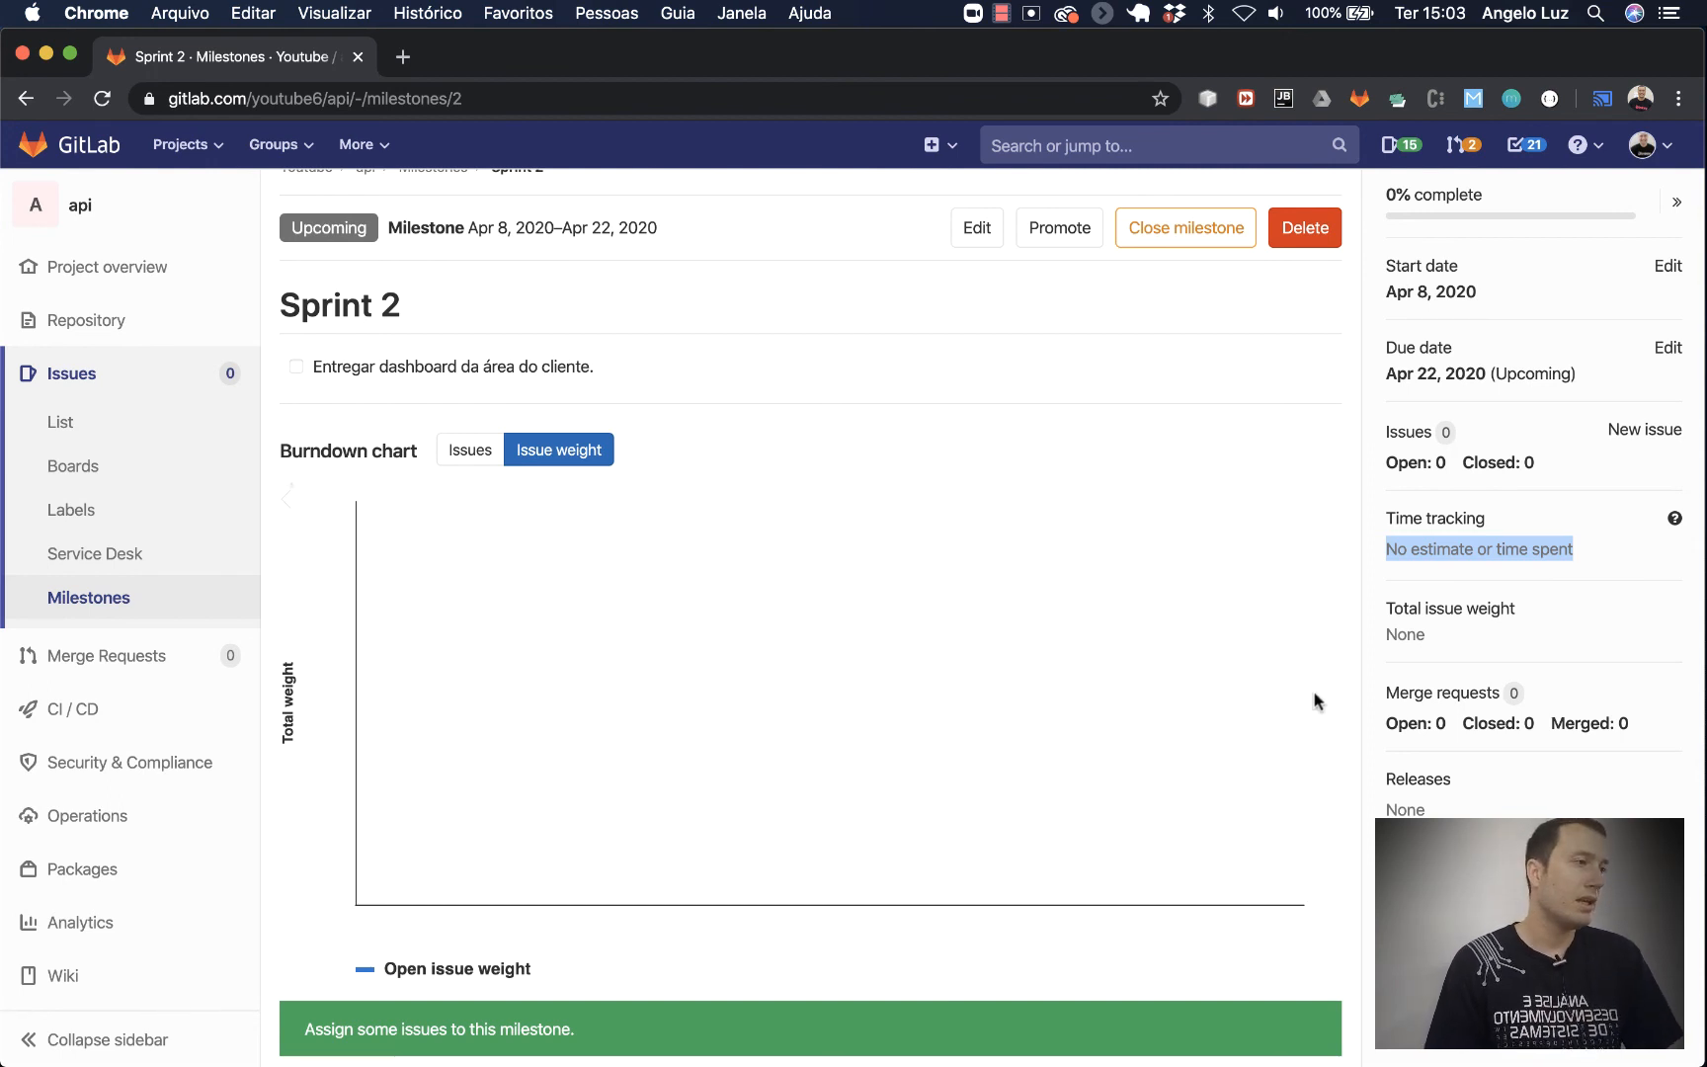
scroll(1461, 712, down, 1)
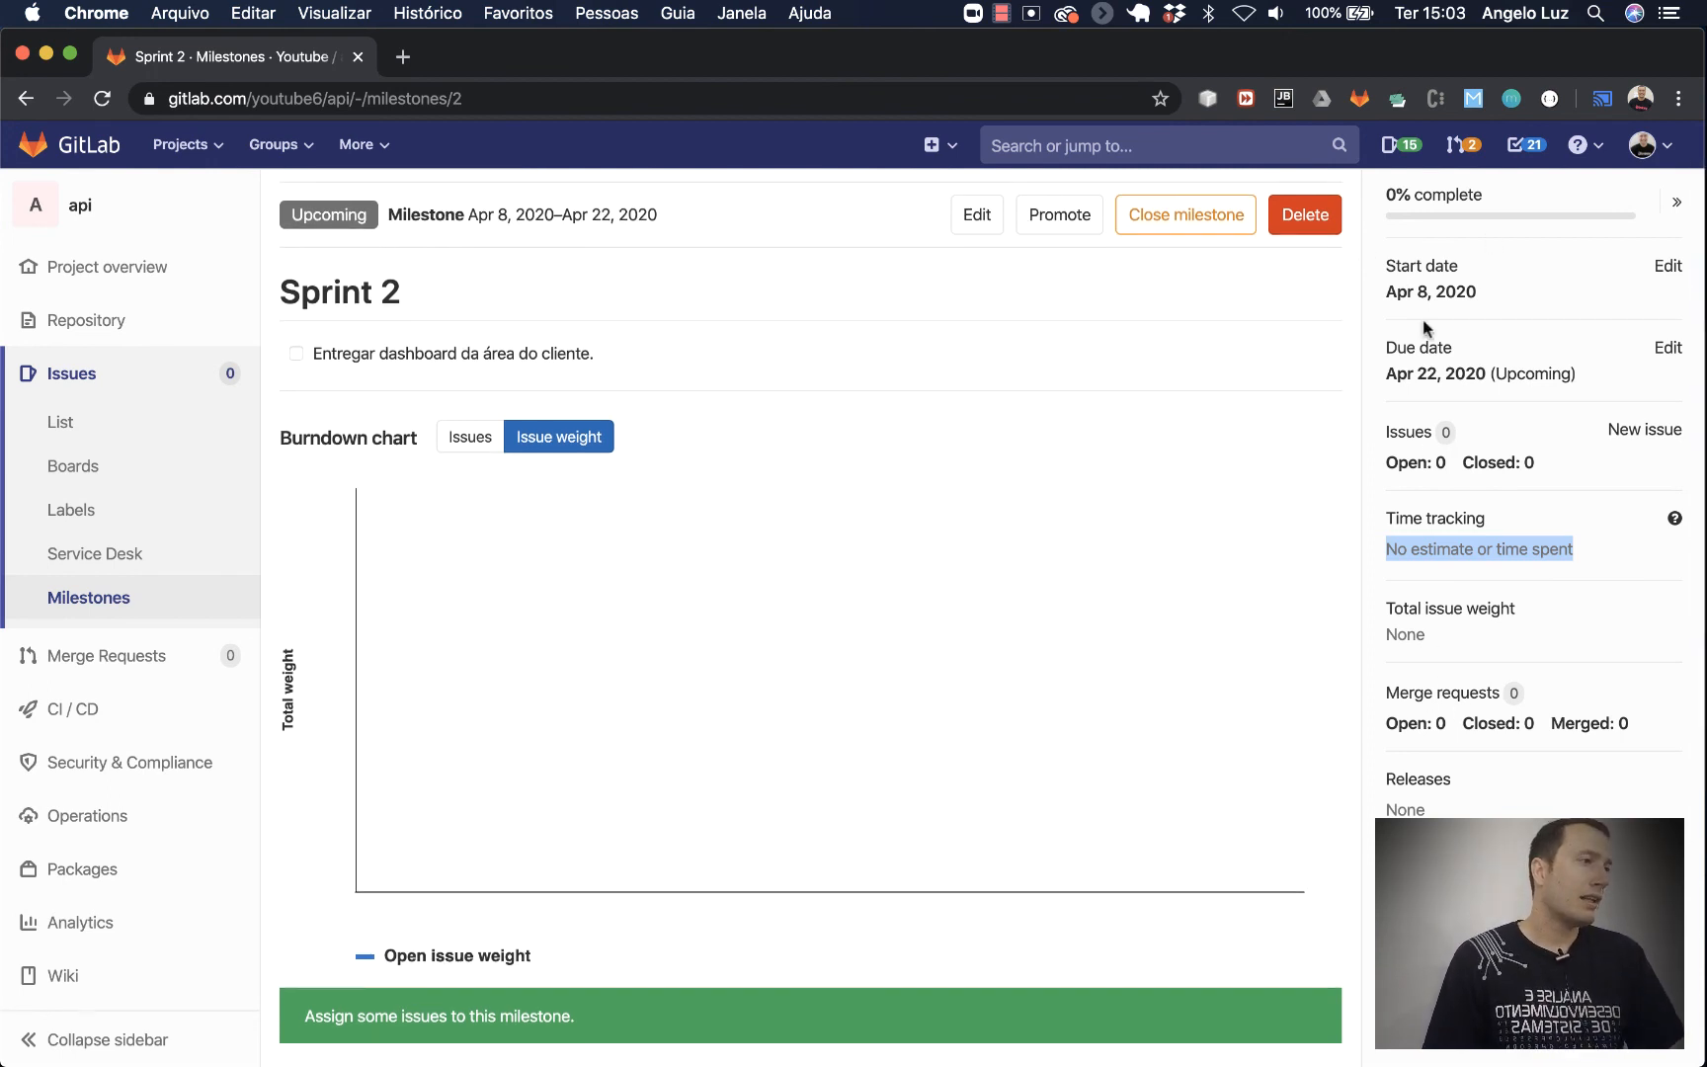
scroll(1405, 204, up, 1)
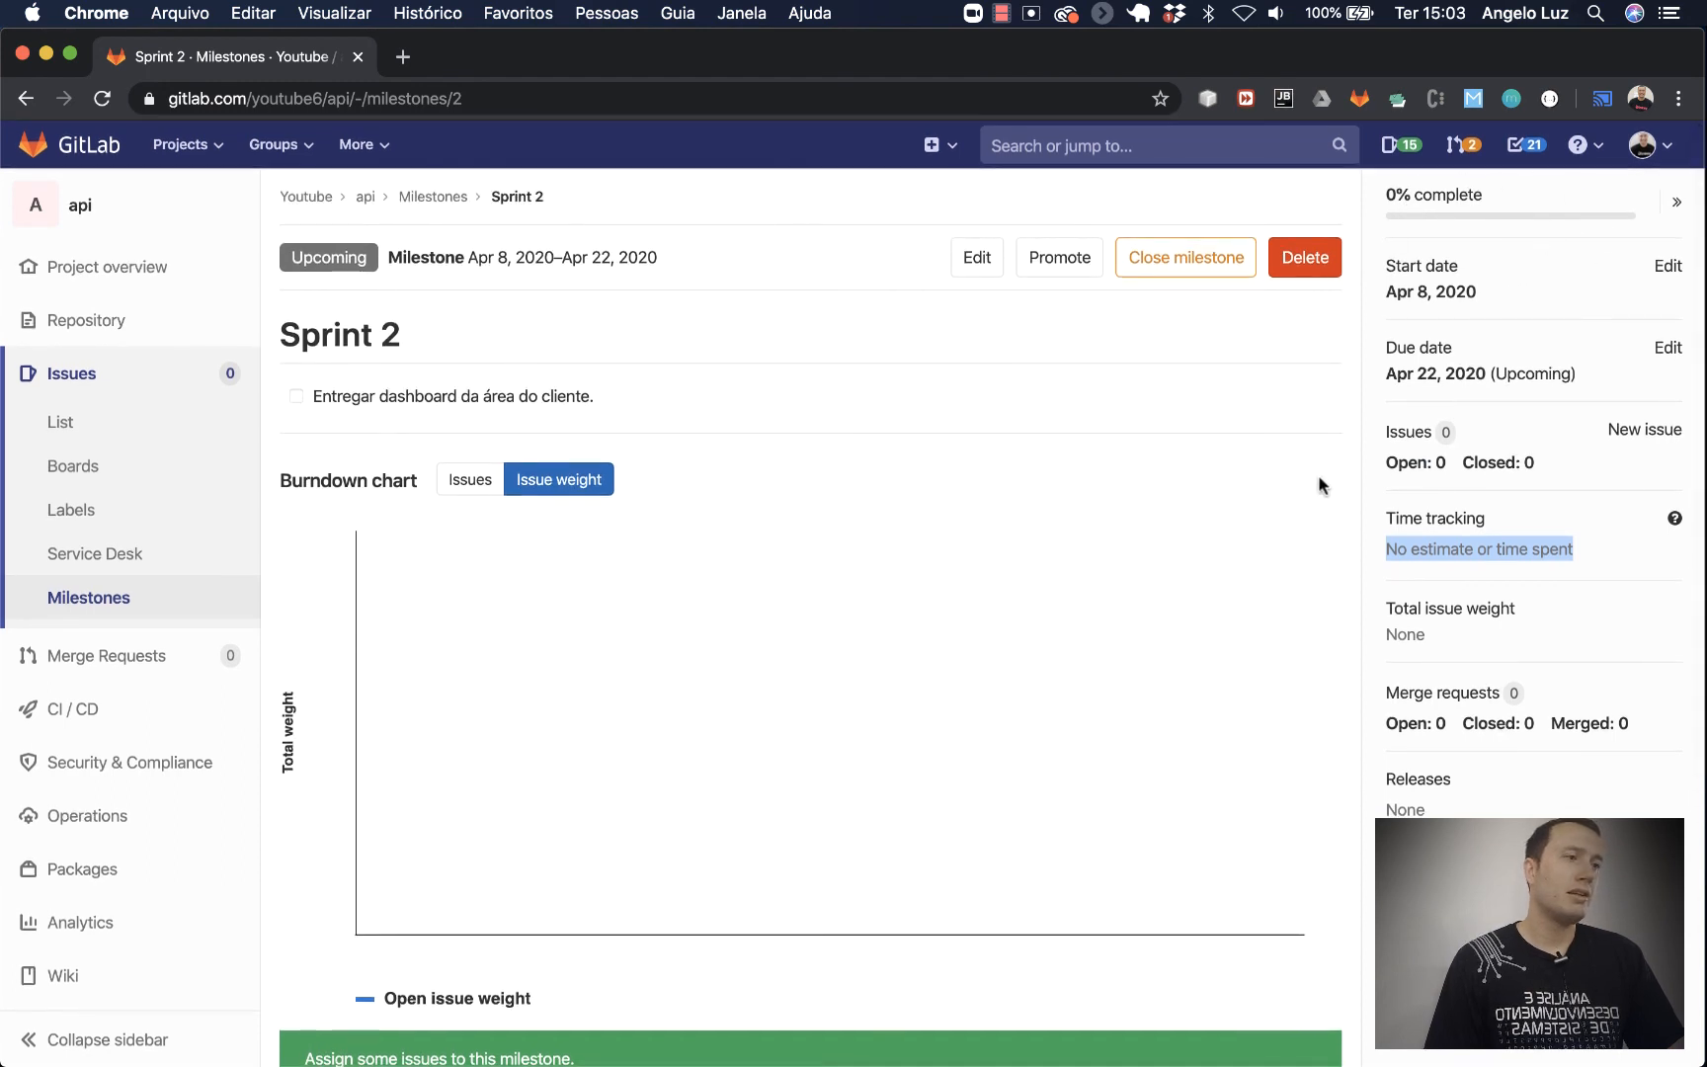
double_click(1461, 197)
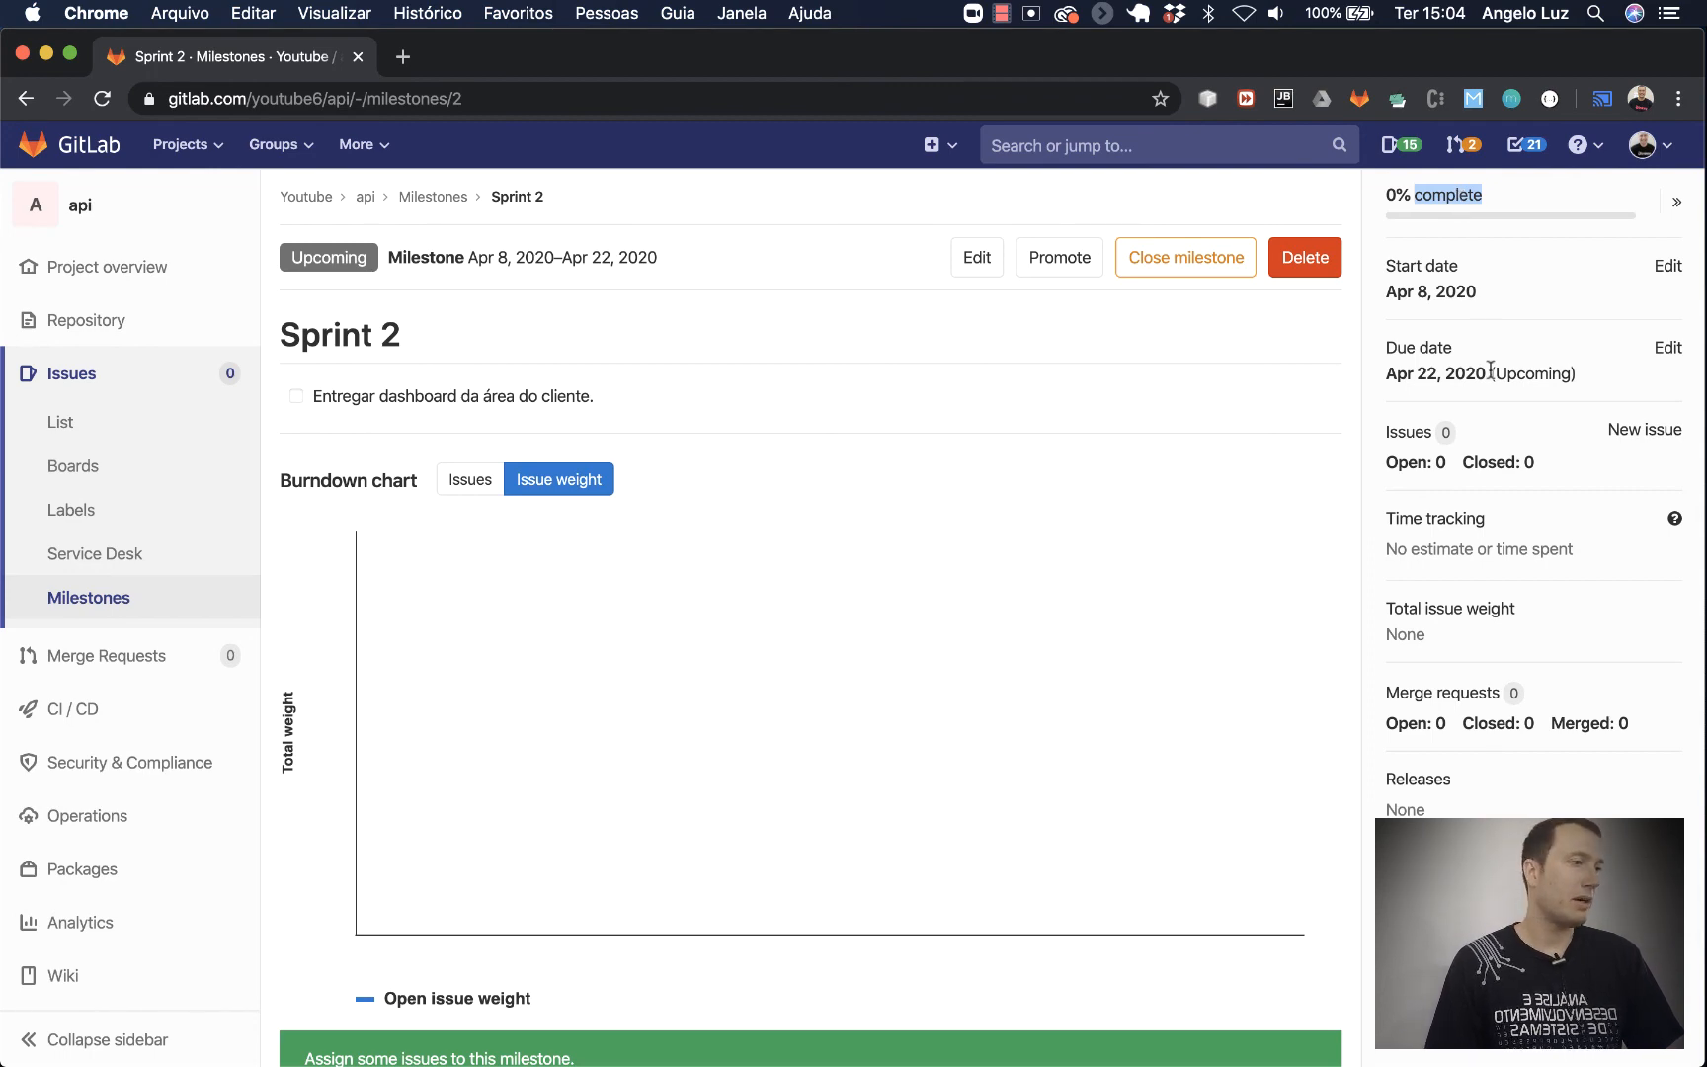
scroll(925, 629, down, 5)
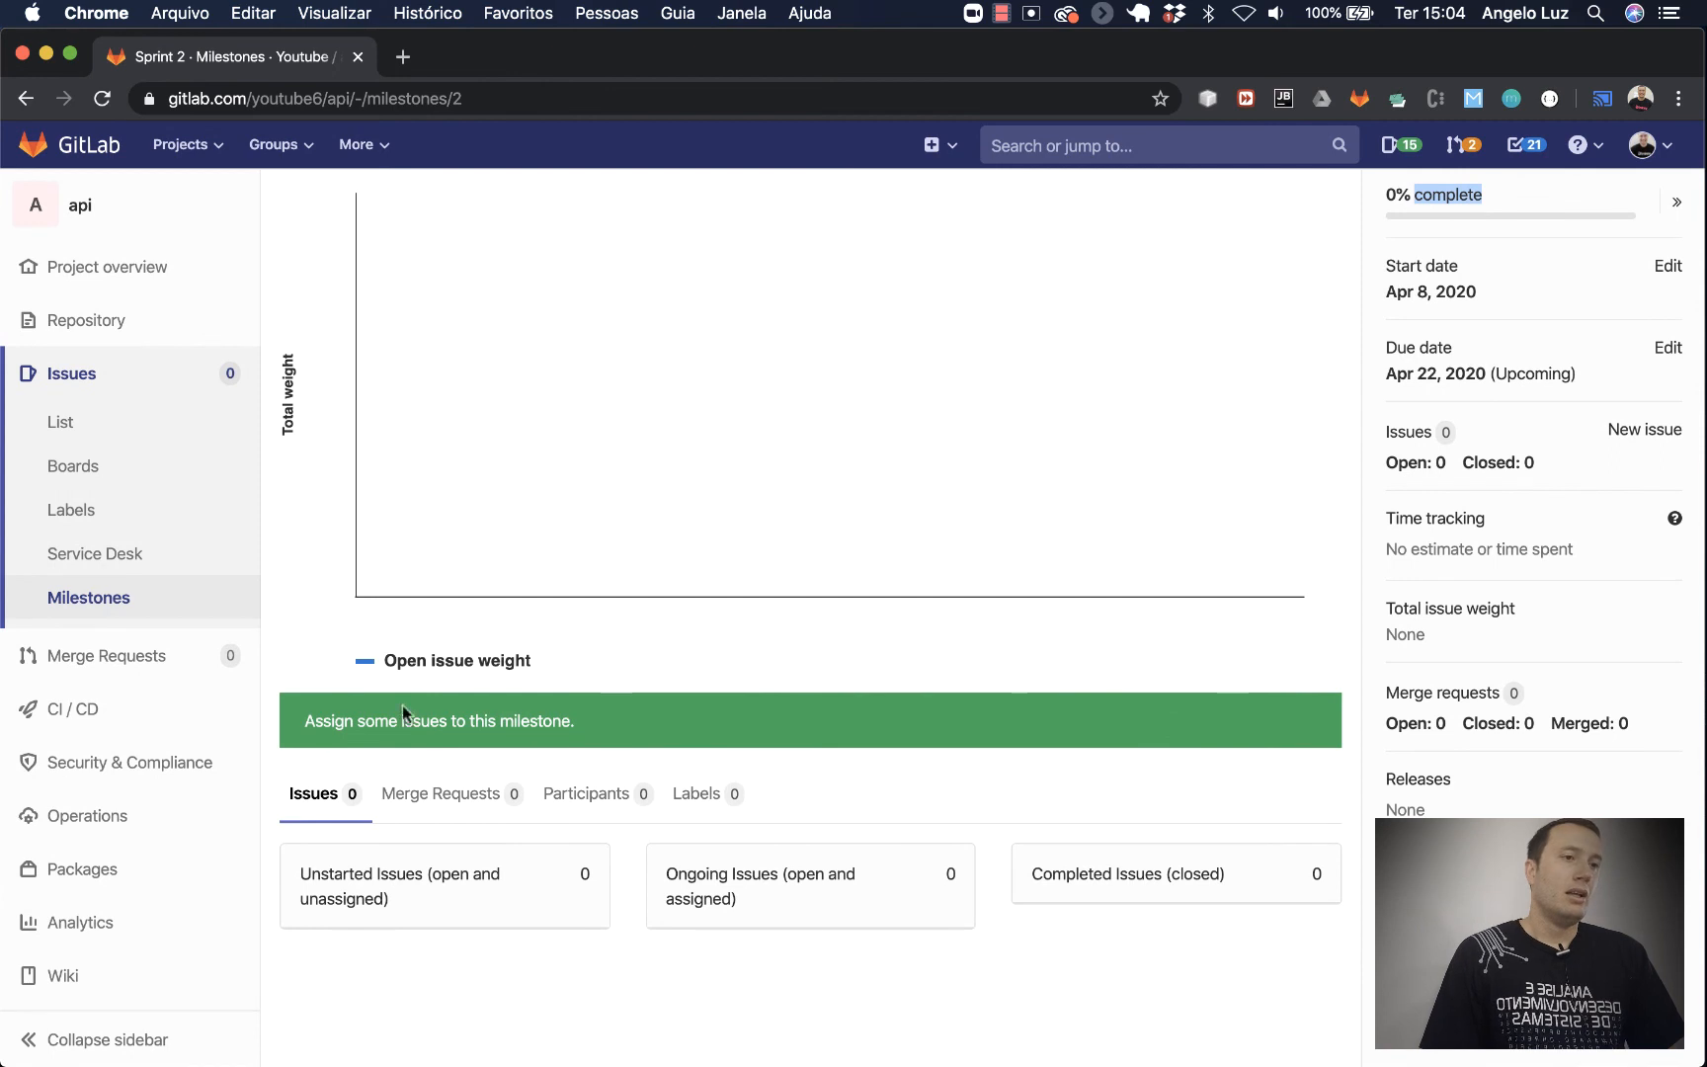